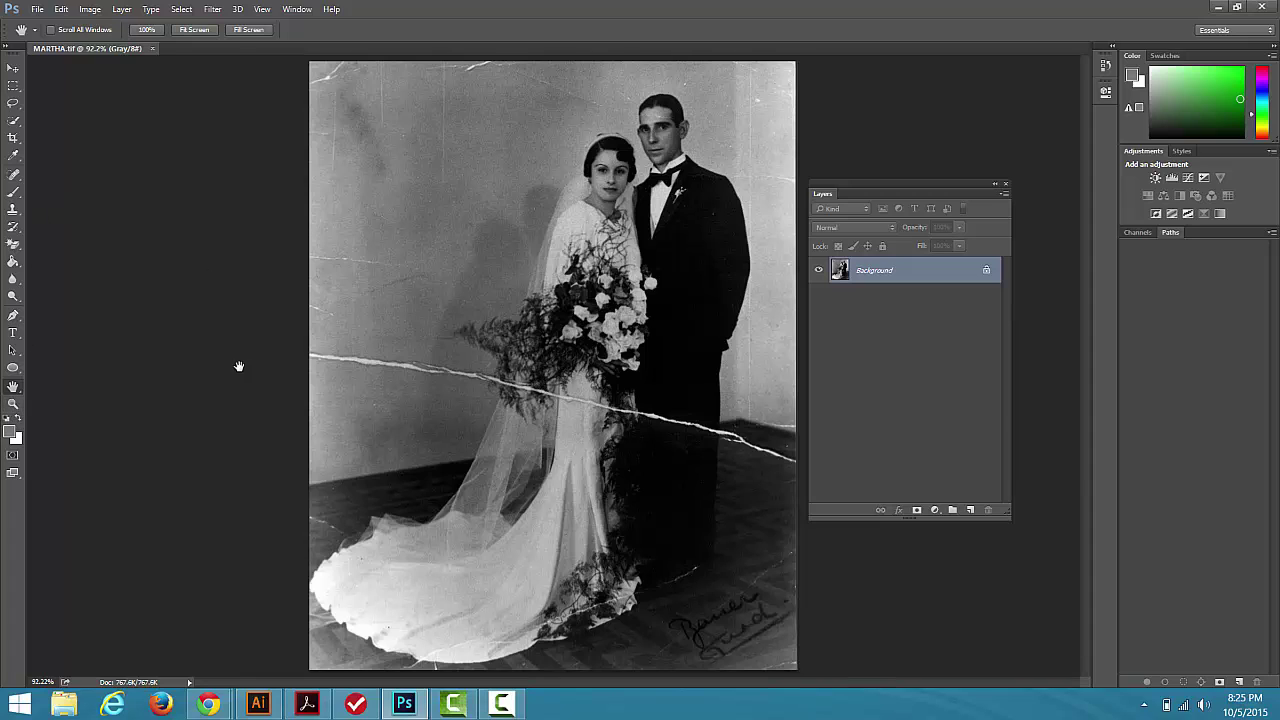
Step: Zoom to 300% on the white wall crack beside the bouquet and select the Clone Stamp
left_click(13, 403)
left_click(434, 399)
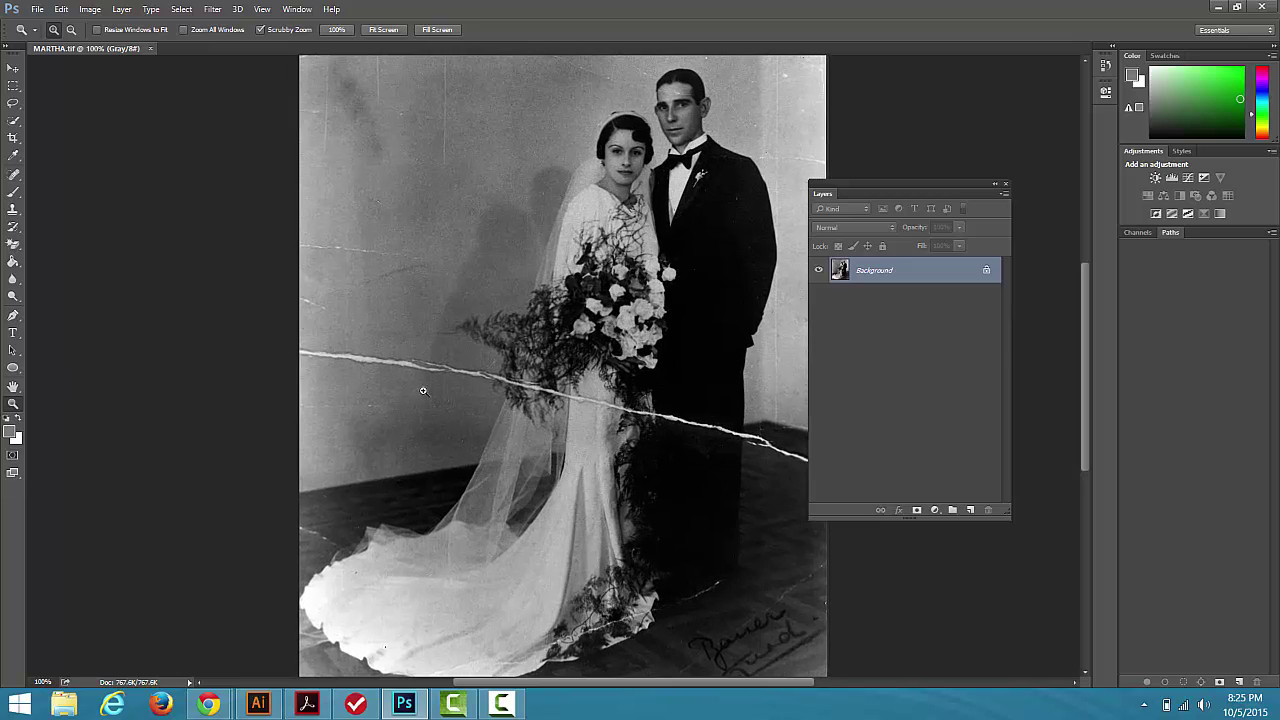
left_click(405, 379)
left_click(405, 379)
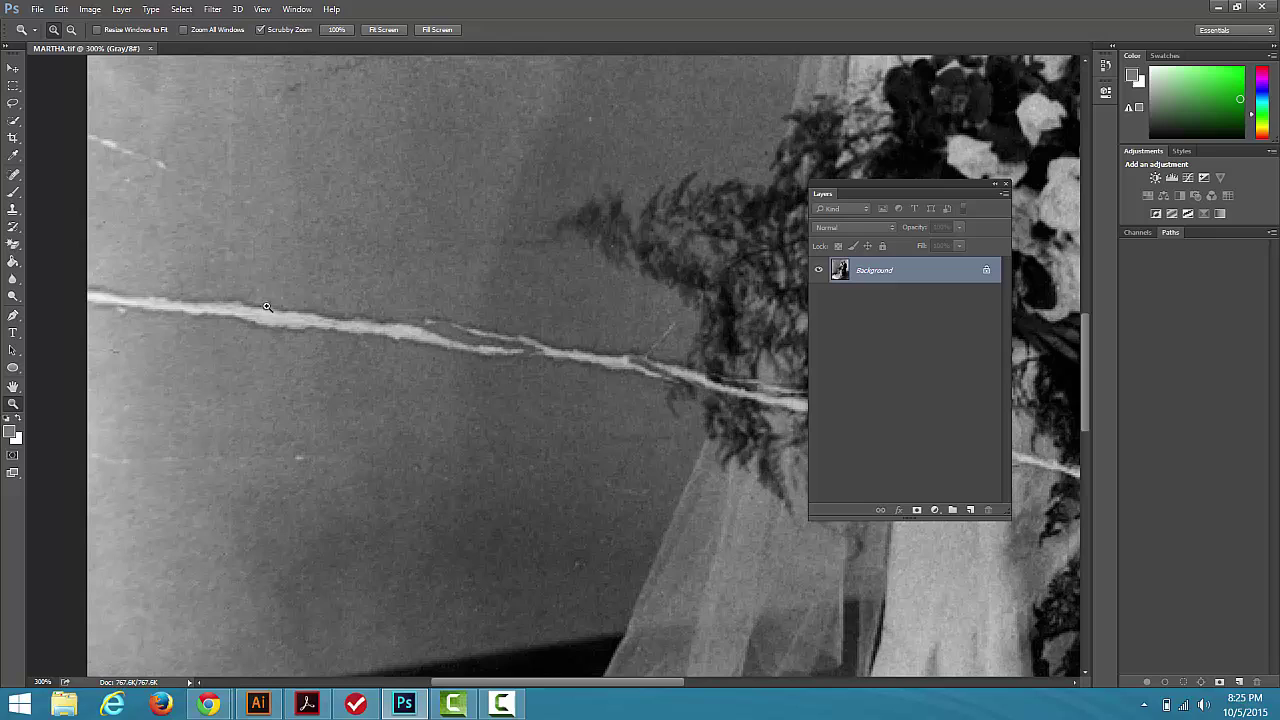
left_click(12, 210)
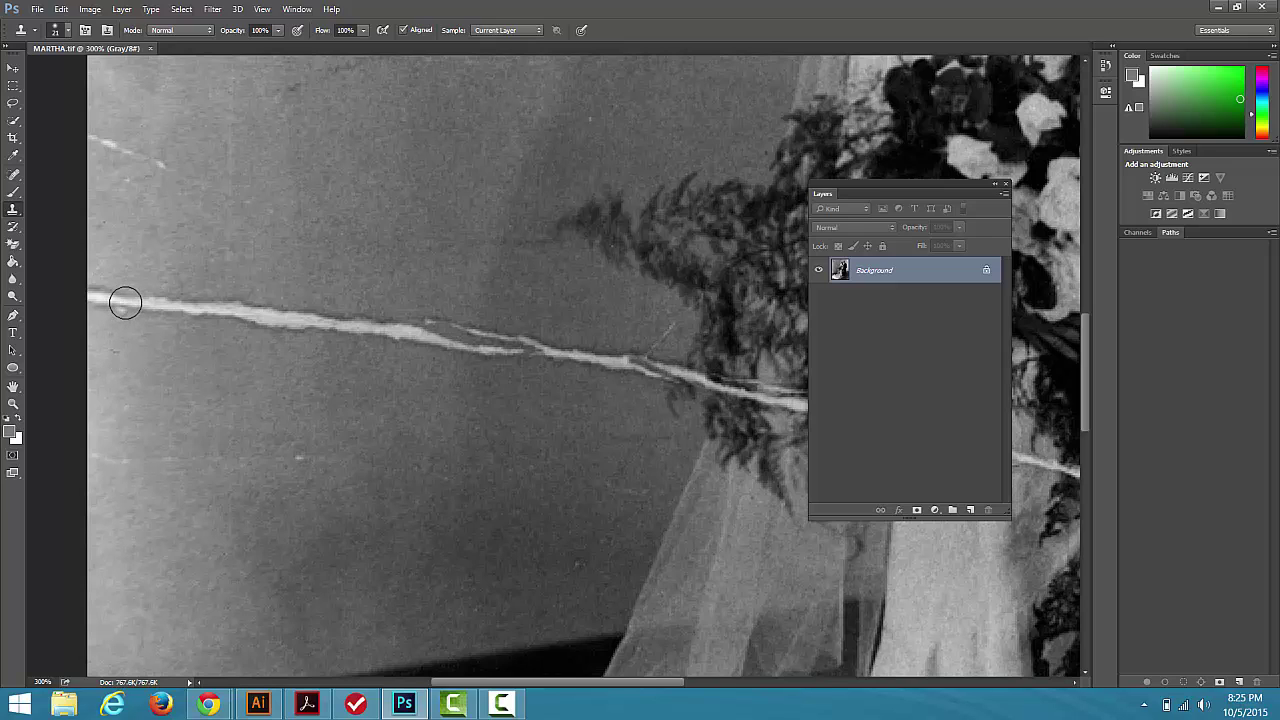
Step: Clone wall texture over the crack's left end, out to the evergreen sprig
mouse_move(125, 303)
left_mouse_down()
mouse_move(277, 325)
mouse_move(312, 324)
mouse_move(210, 306)
mouse_move(366, 334)
left_mouse_up()
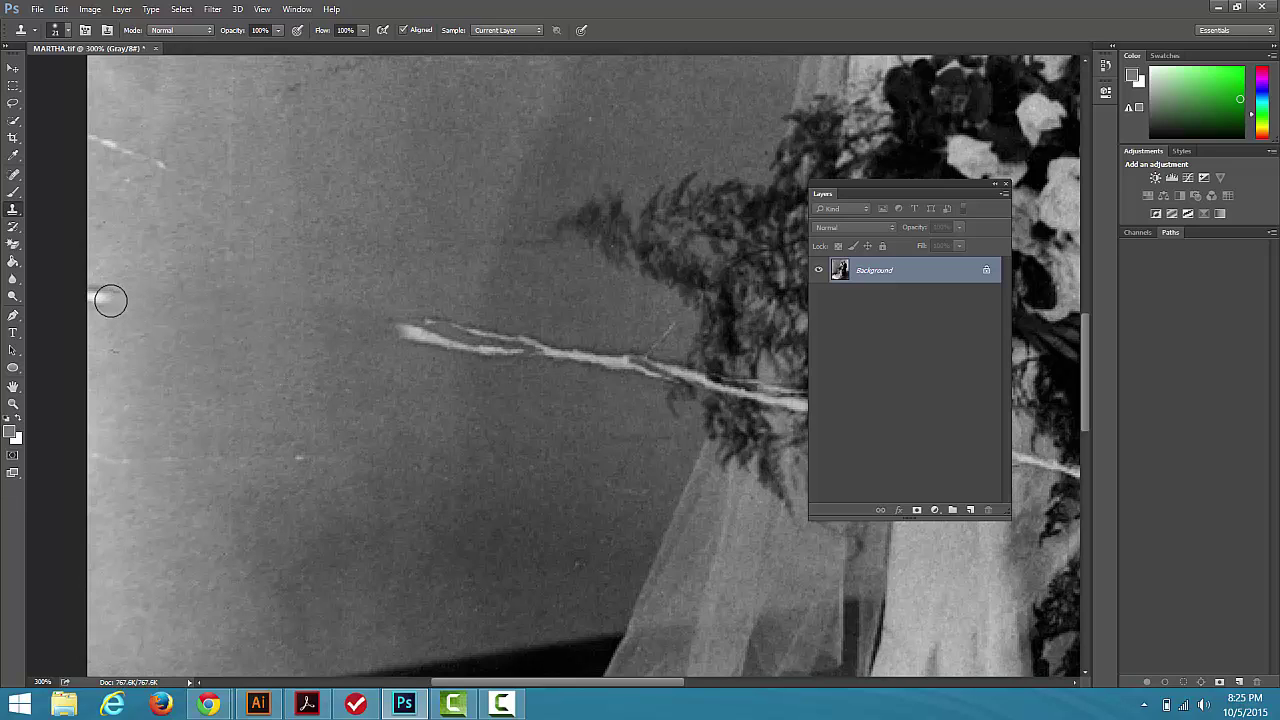
left_click_drag(106, 297, 94, 294)
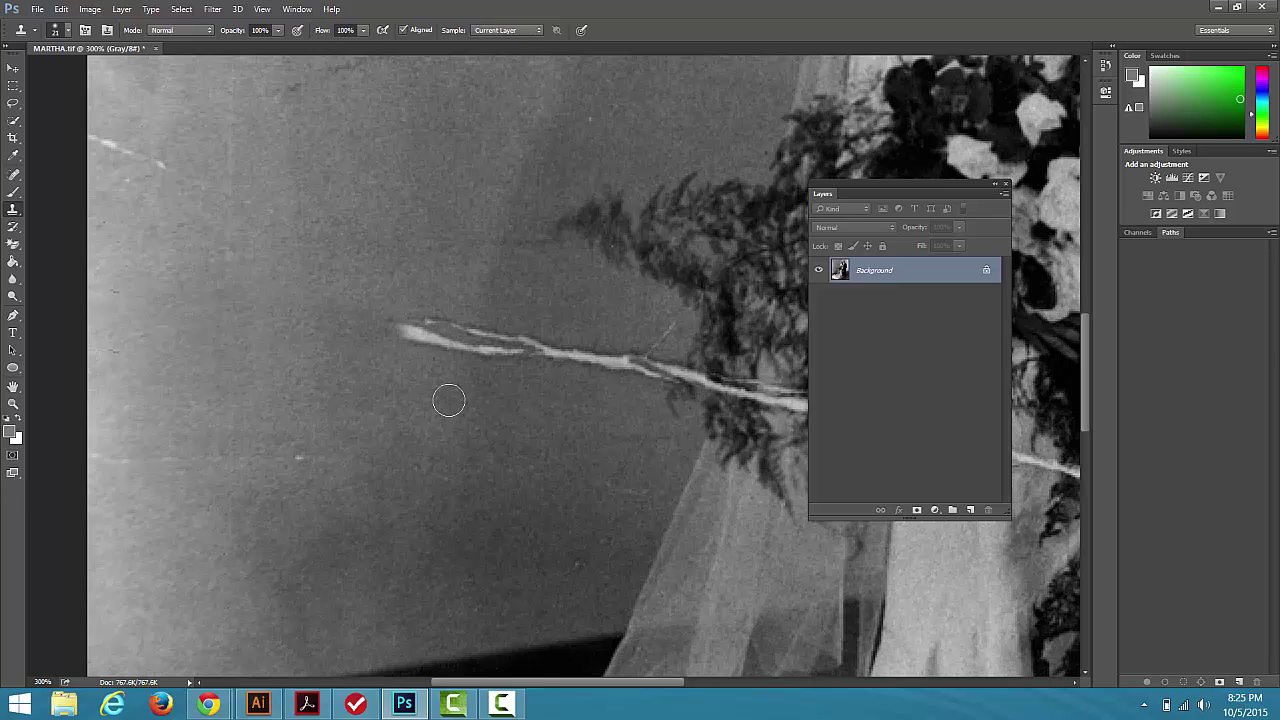
mouse_move(394, 337)
left_mouse_down()
mouse_move(458, 345)
mouse_move(388, 334)
mouse_move(501, 348)
mouse_move(492, 332)
mouse_move(476, 335)
mouse_move(480, 352)
mouse_move(538, 362)
mouse_move(519, 349)
mouse_move(535, 347)
mouse_move(701, 386)
left_mouse_up()
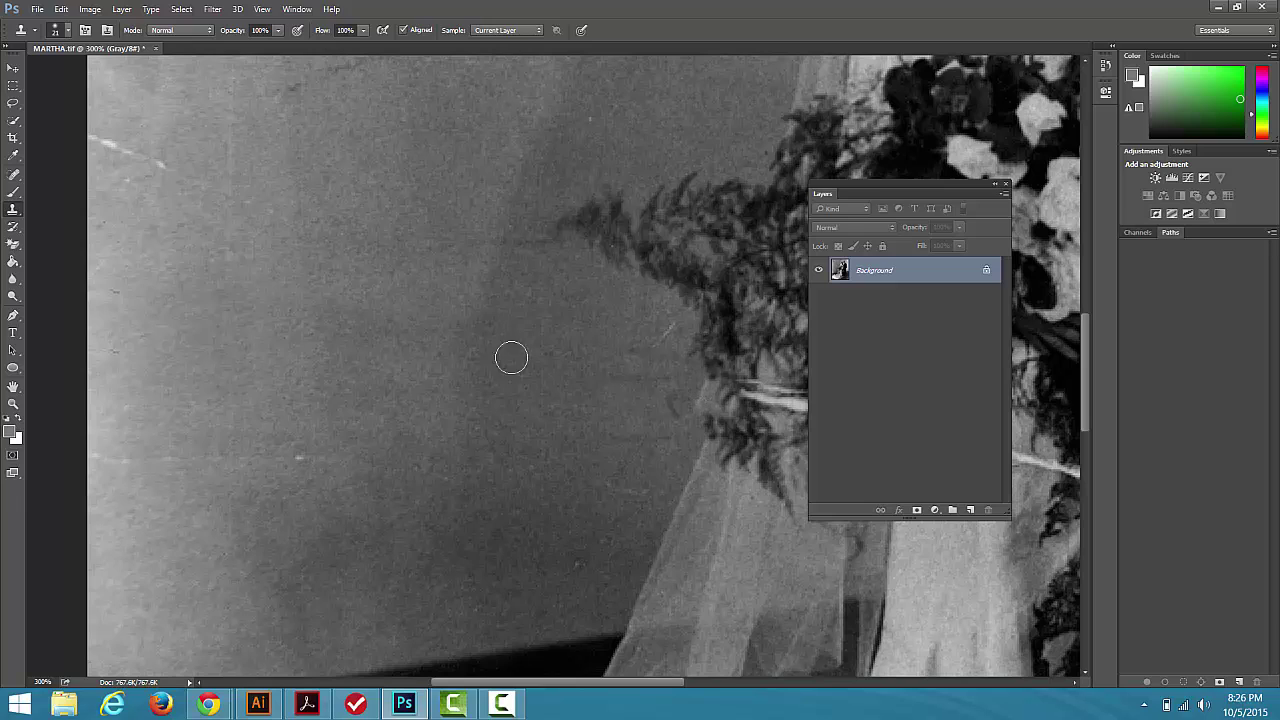
Step: Undo the bad stroke and reclone the crack from a fresh wall source up to the ferns
key("ctrl+z")
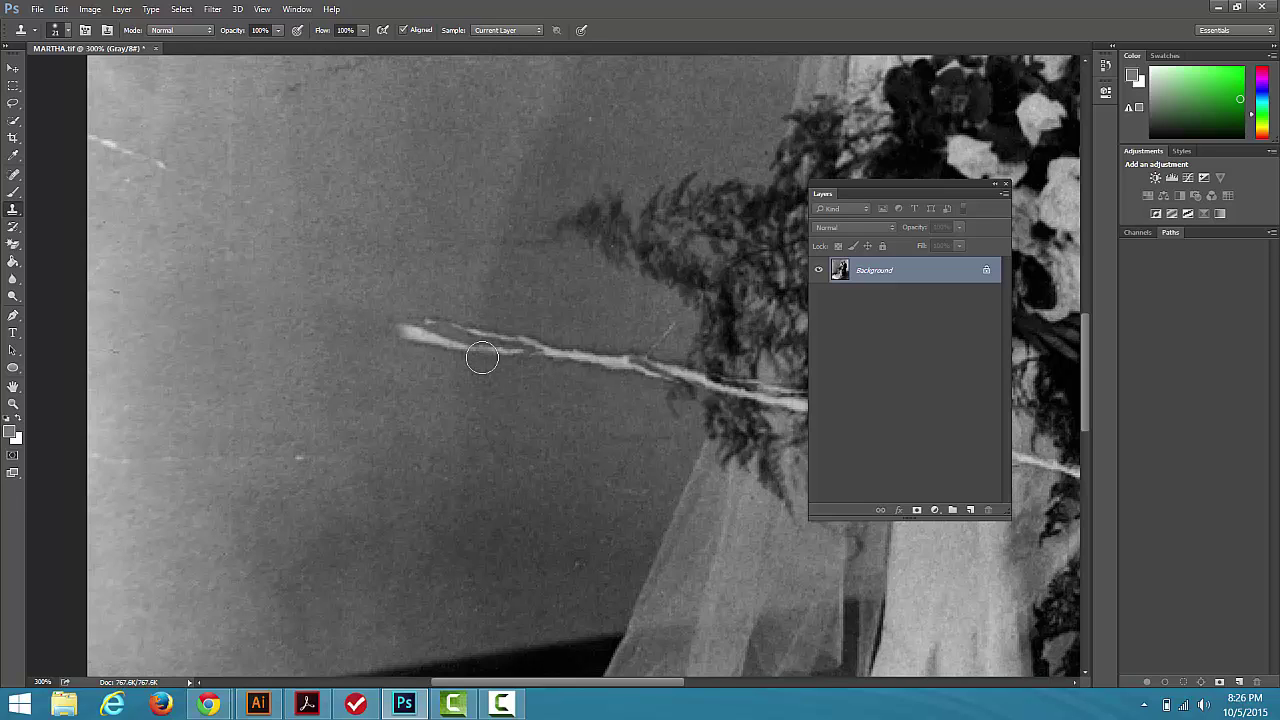
mouse_move(423, 337)
left_mouse_down()
mouse_move(397, 319)
mouse_move(602, 362)
mouse_move(474, 351)
mouse_move(647, 370)
left_mouse_up()
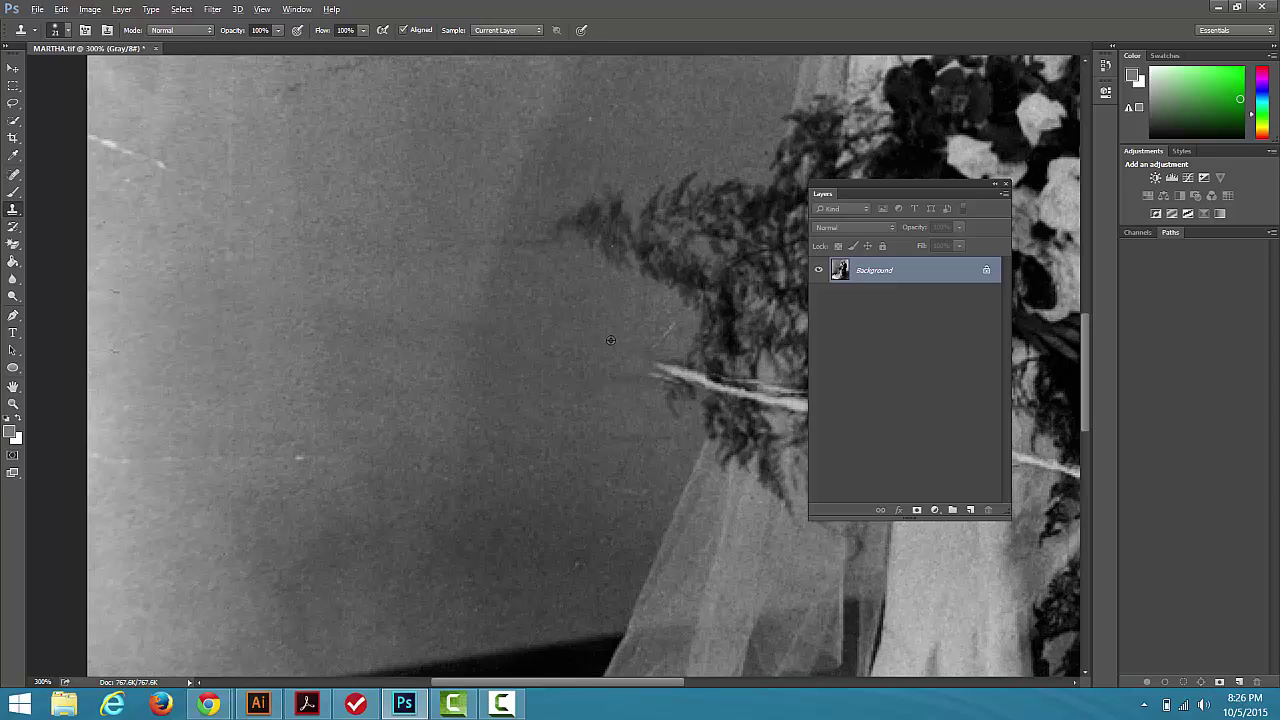
left_click(612, 420, "alt")
mouse_move(646, 374)
left_mouse_down()
mouse_move(685, 378)
mouse_move(677, 400)
mouse_move(662, 388)
mouse_move(695, 383)
mouse_move(650, 372)
mouse_move(664, 322)
mouse_move(645, 358)
mouse_move(650, 390)
left_mouse_up()
Step: Replace the darker cloned patch on the lower wall with an evenly blended one
mouse_move(608, 461)
left_mouse_down()
mouse_move(636, 489)
mouse_move(543, 477)
mouse_move(575, 549)
mouse_move(599, 505)
mouse_move(614, 511)
mouse_move(609, 477)
mouse_move(560, 502)
mouse_move(630, 507)
mouse_move(612, 456)
mouse_move(566, 481)
mouse_move(619, 507)
mouse_move(599, 456)
left_mouse_up()
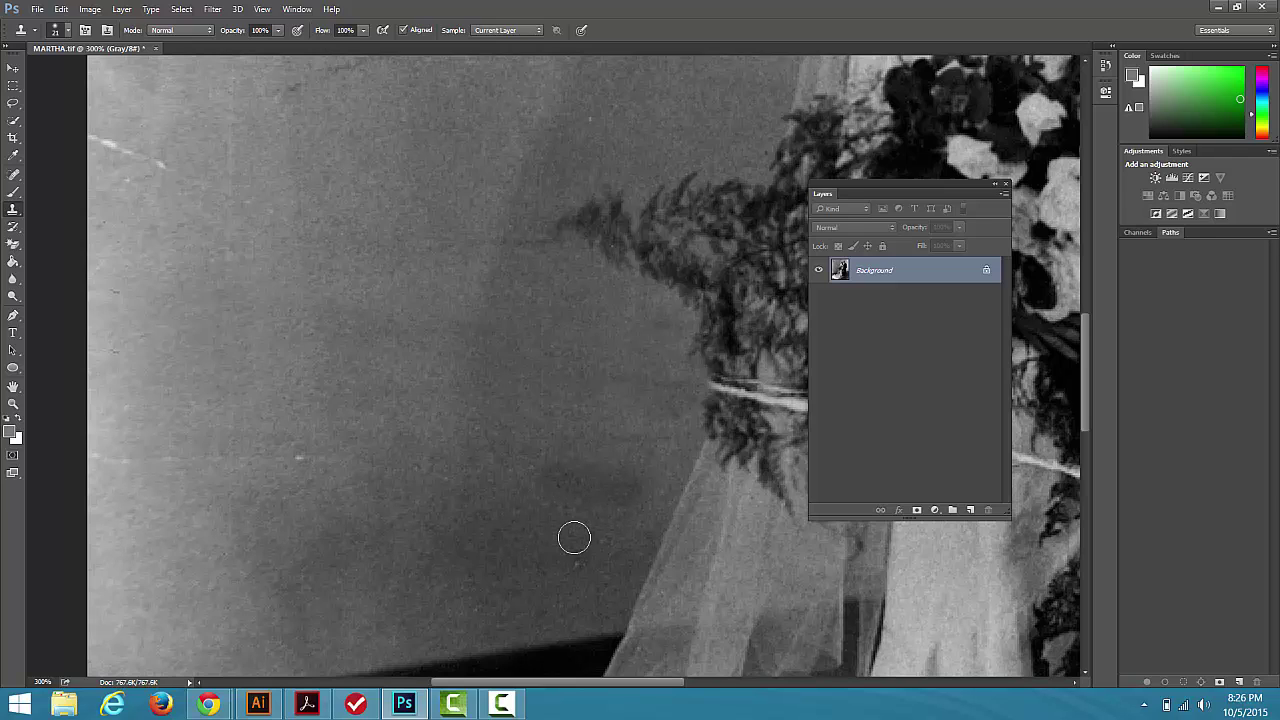
key("ctrl+z")
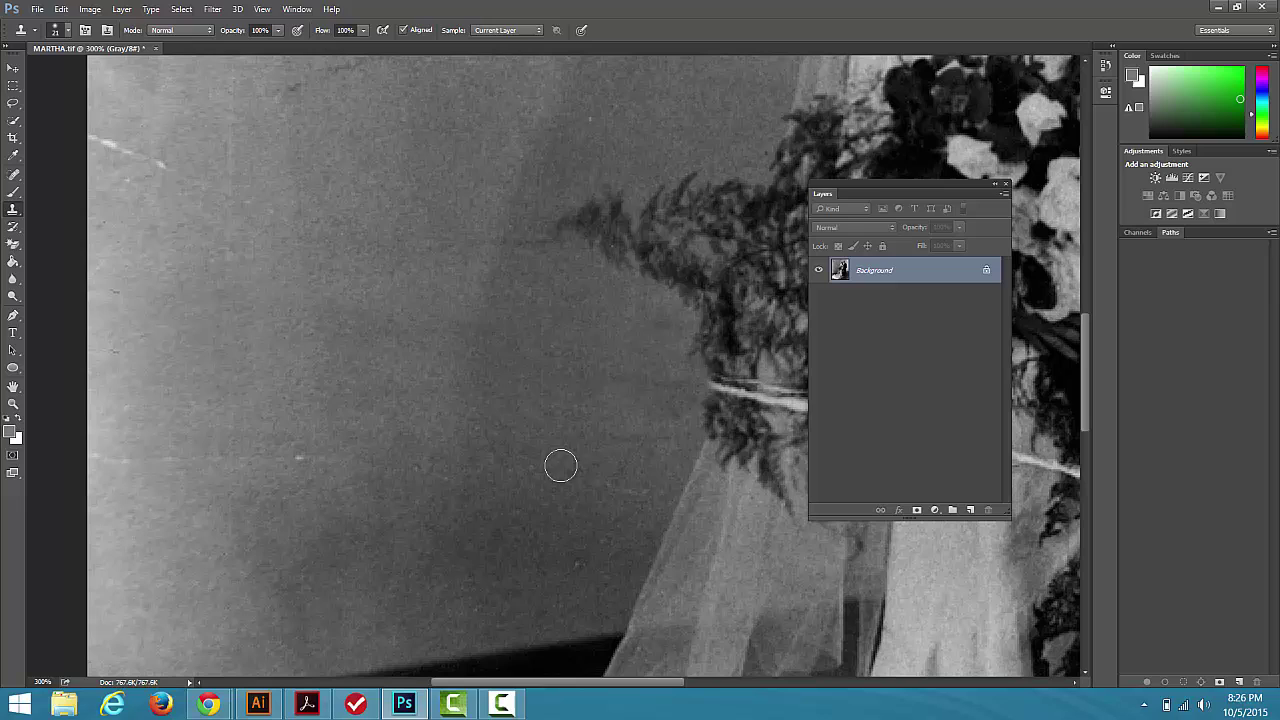
left_click_drag(560, 463, 625, 487)
key("space")
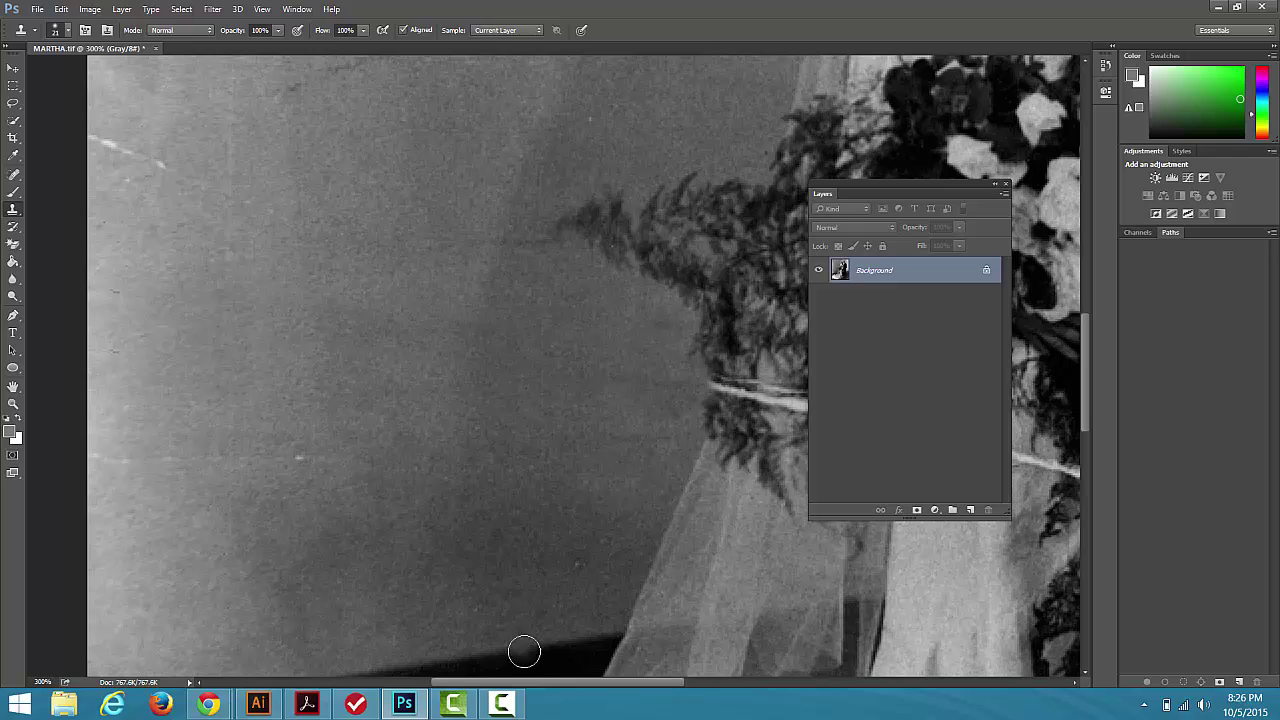
key("space")
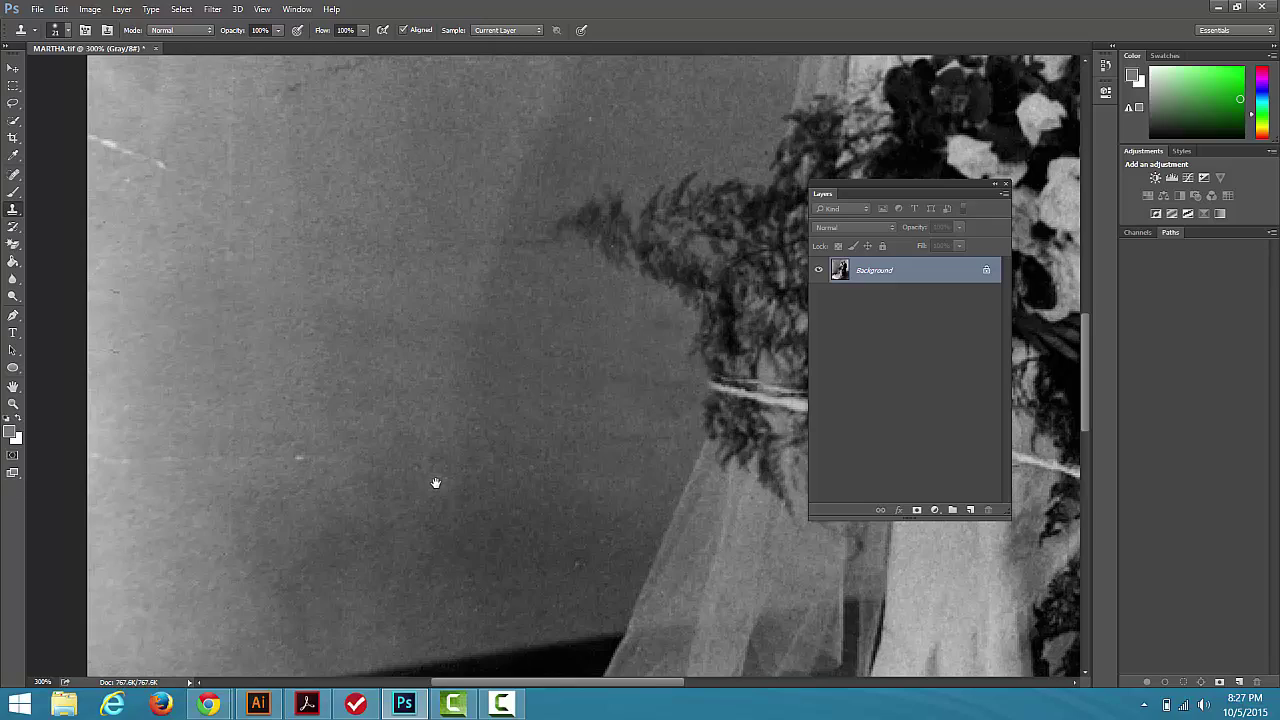
Step: Check the repaired wall at 700%, then return to 400% and scroll right to the flowers
left_click(13, 404)
left_click(468, 380)
left_click(468, 380)
left_click(468, 380)
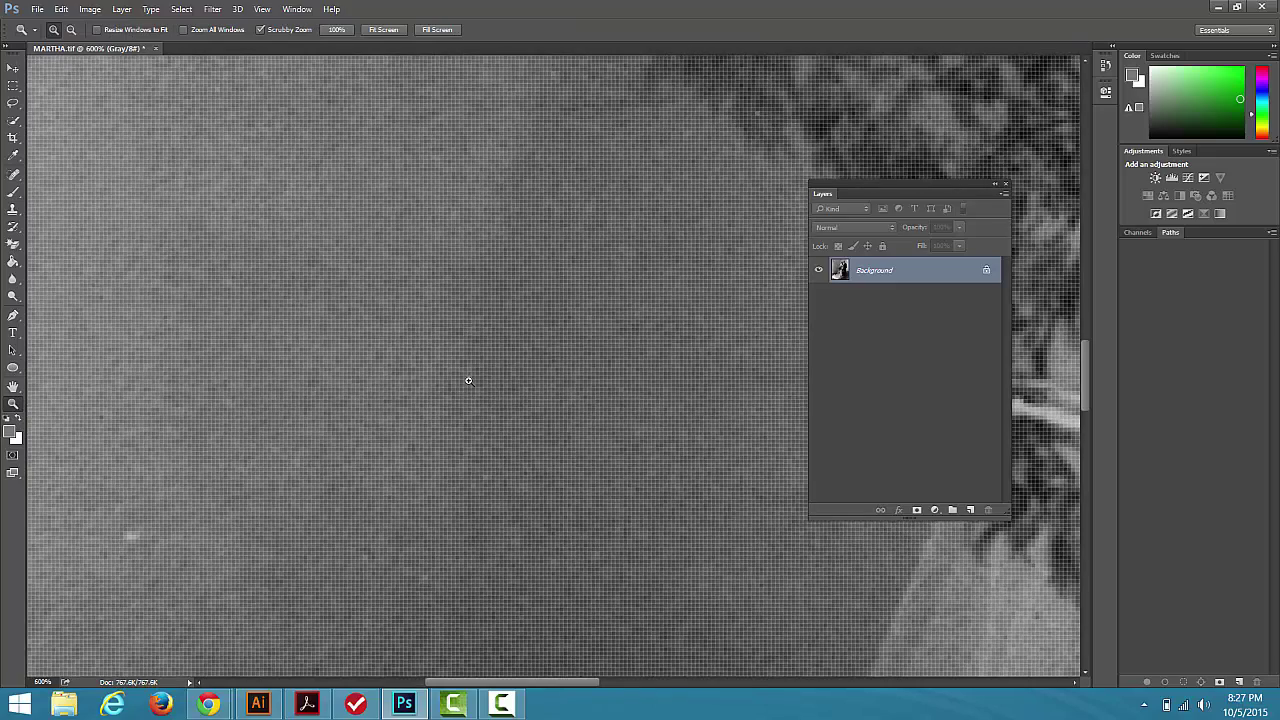
left_click(451, 392)
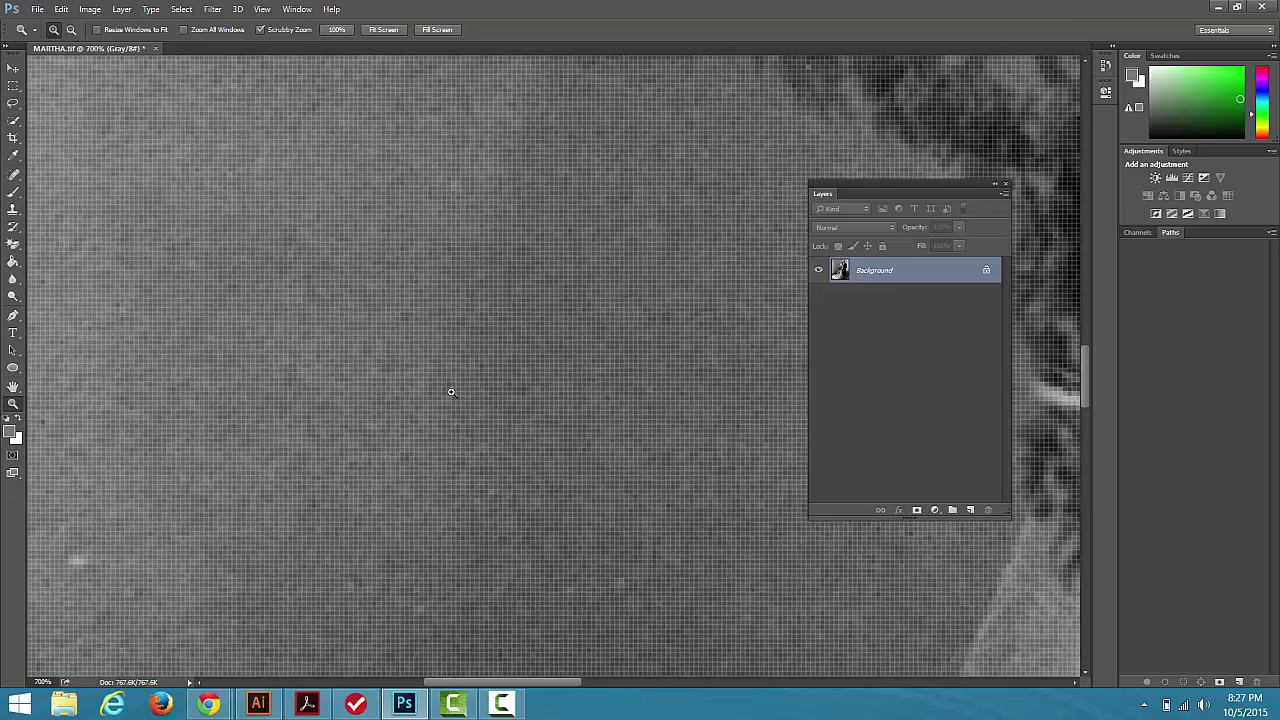
key("space")
left_click(329, 400, "alt")
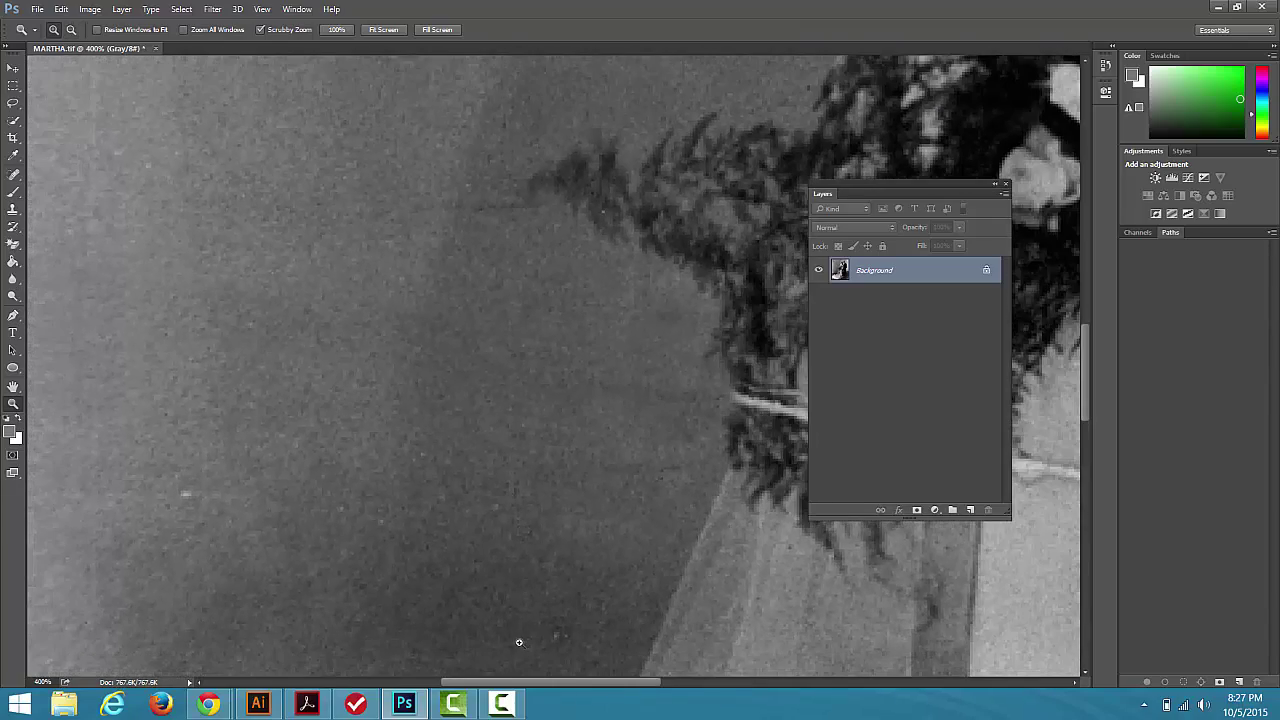
left_click_drag(497, 685, 596, 692)
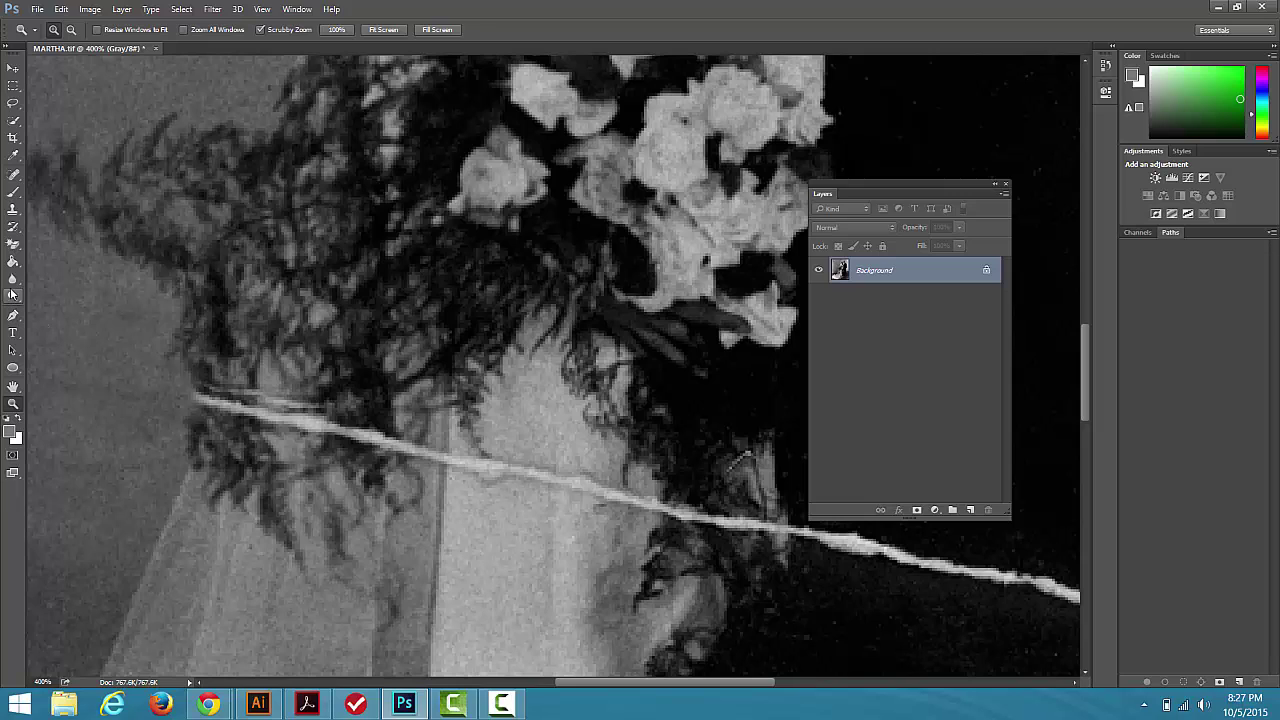
Step: Clone sampled fern texture over the crack through the ferns toward the dress
left_click(14, 211)
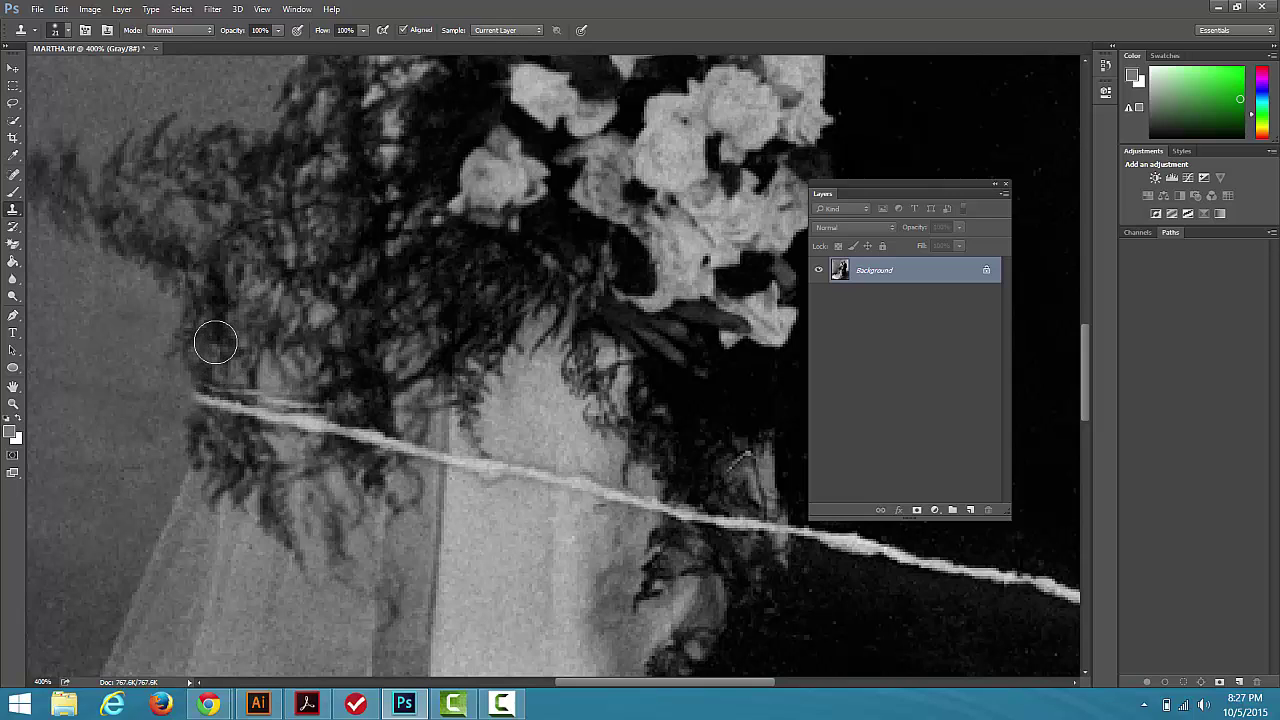
left_click(214, 342, "alt")
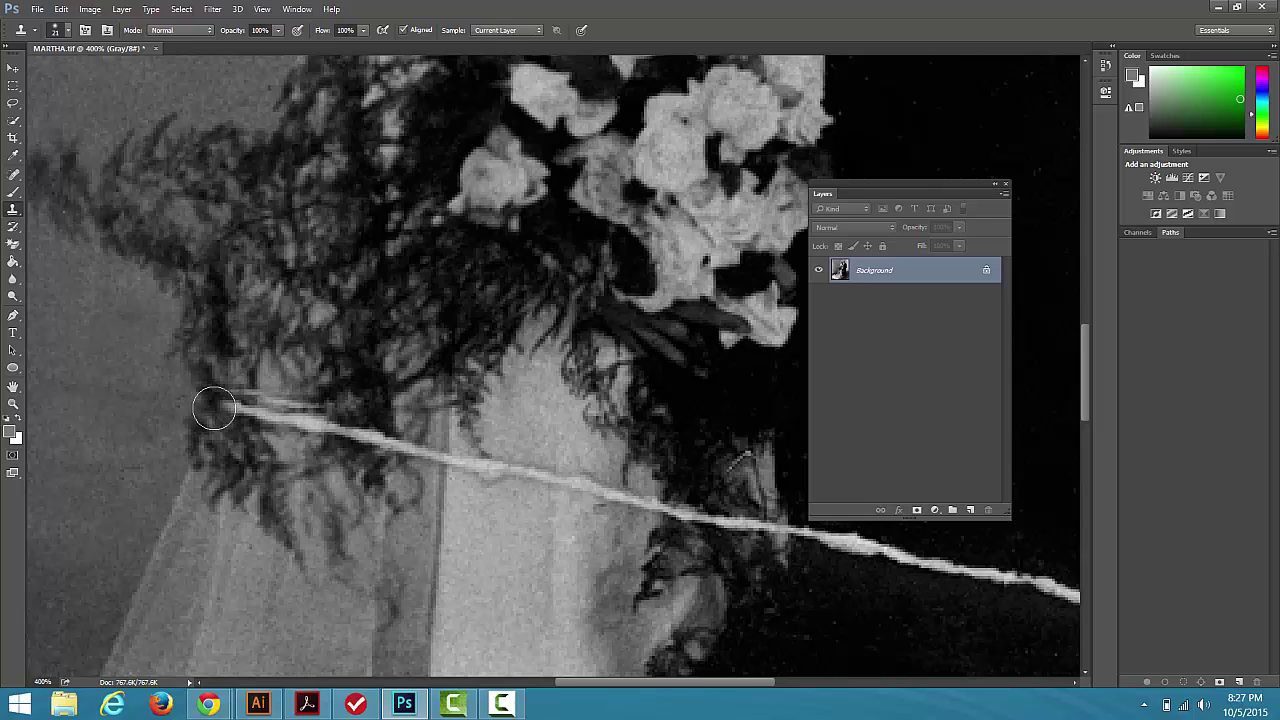
left_click(214, 400)
left_click(229, 400)
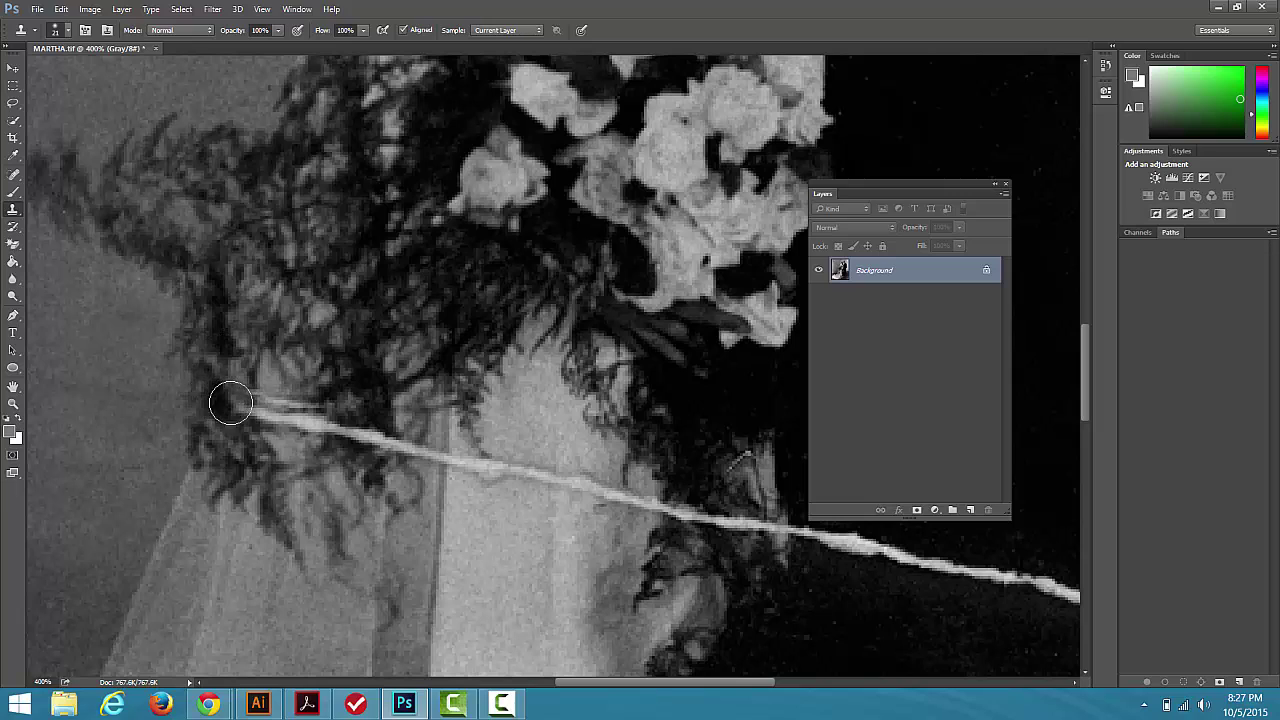
left_click(279, 337, "alt")
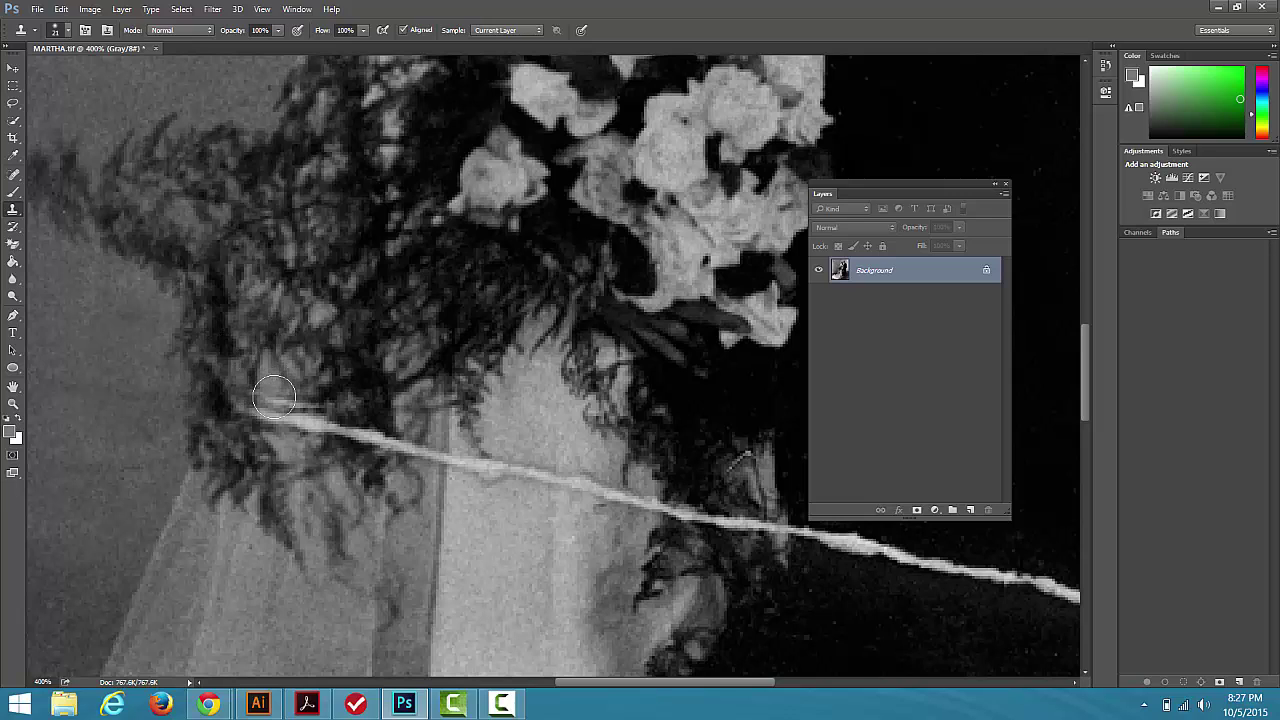
left_click_drag(255, 405, 300, 418)
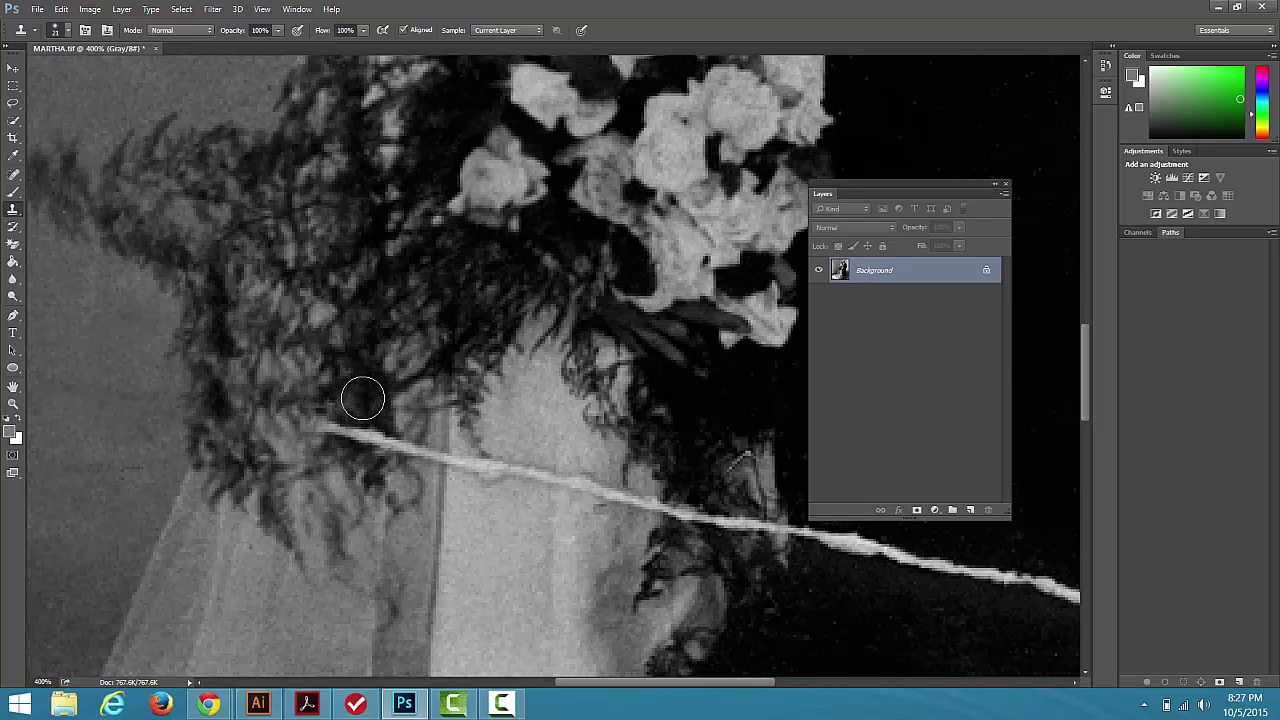
left_click(360, 402, "alt")
left_click(372, 438)
mouse_move(367, 436)
left_mouse_down()
mouse_move(322, 420)
mouse_move(385, 440)
mouse_move(355, 440)
left_mouse_up()
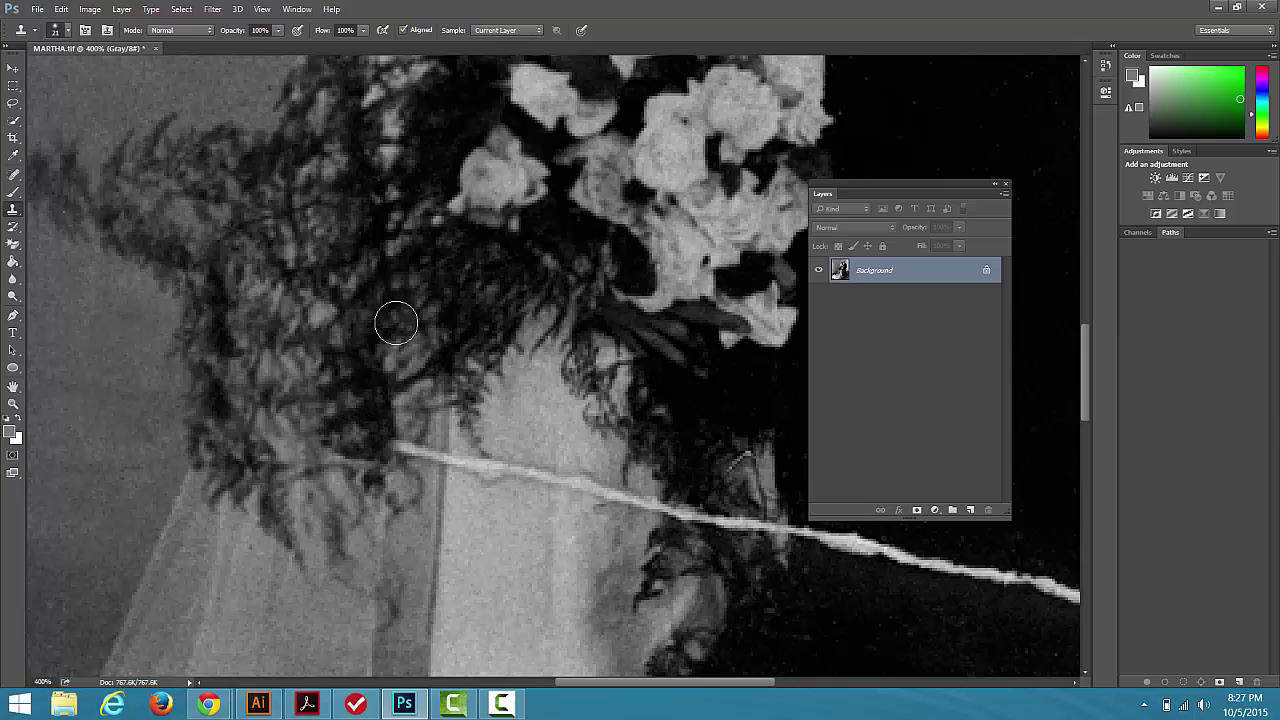
mouse_move(454, 440)
left_mouse_down()
mouse_move(392, 467)
mouse_move(424, 491)
left_mouse_up()
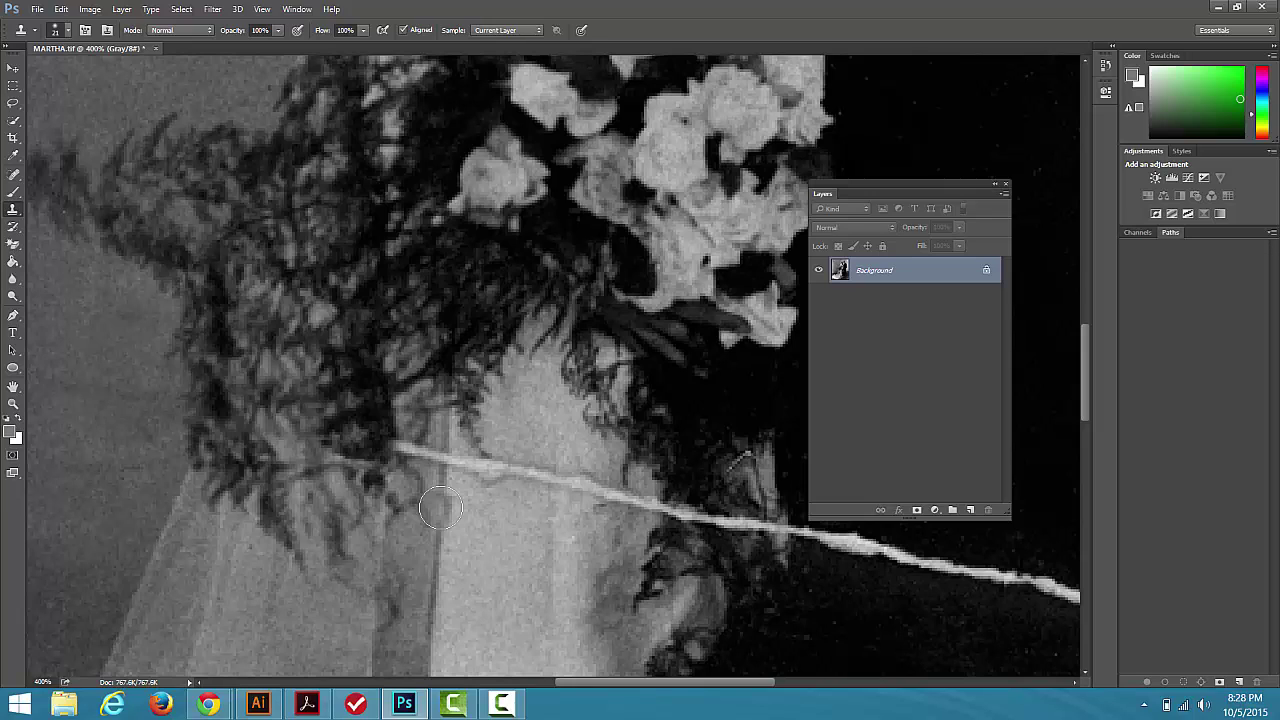
Step: Clone clean texture over the white scratch across the neck and the hair edge
left_click(441, 509)
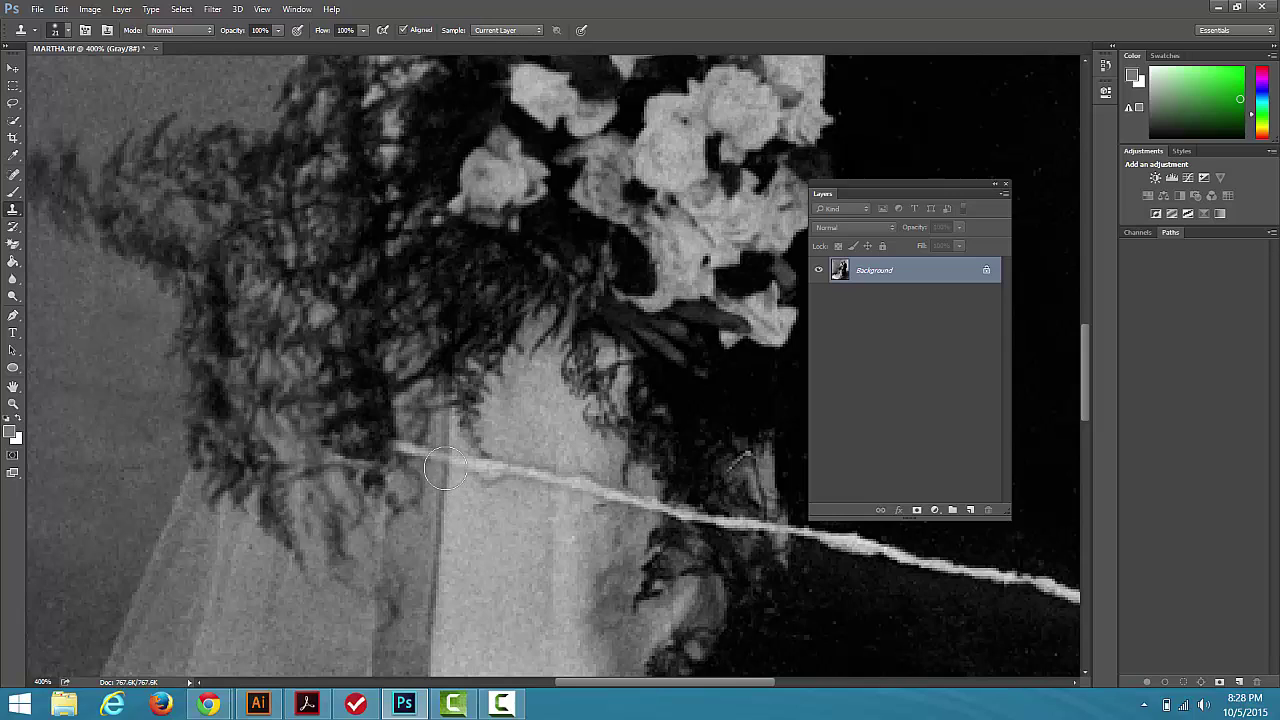
left_click(443, 458)
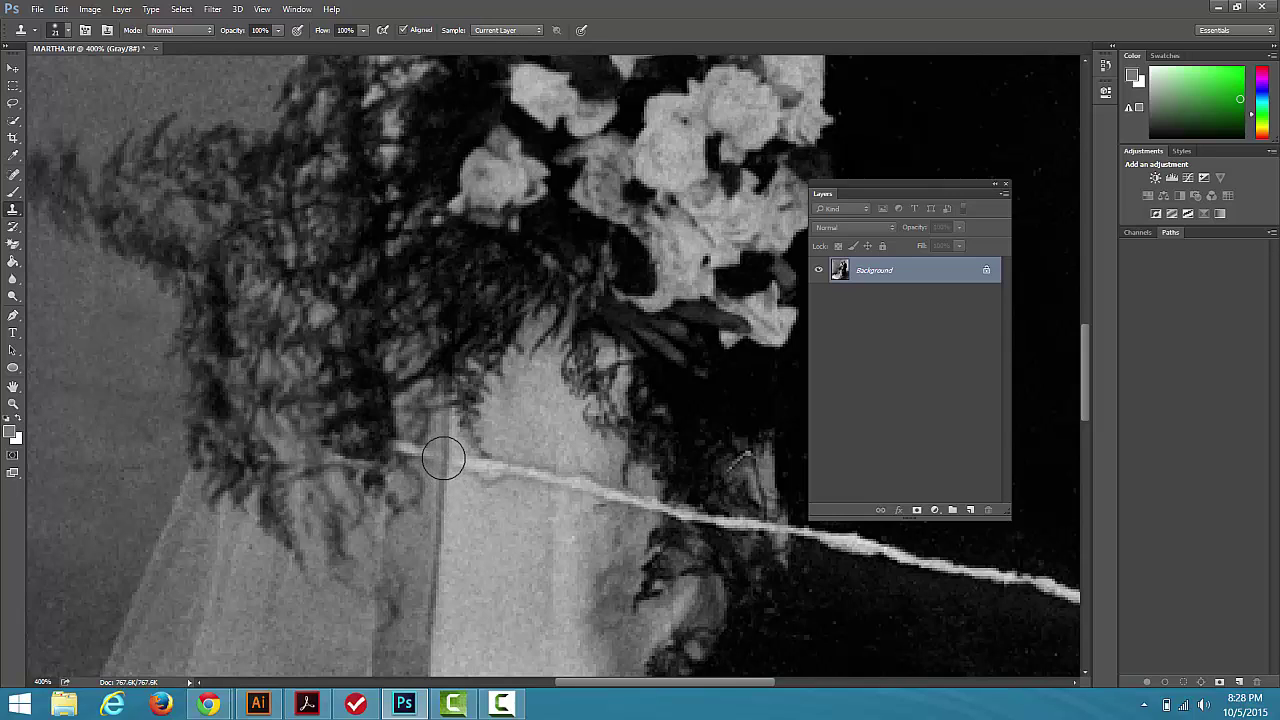
left_click(445, 456)
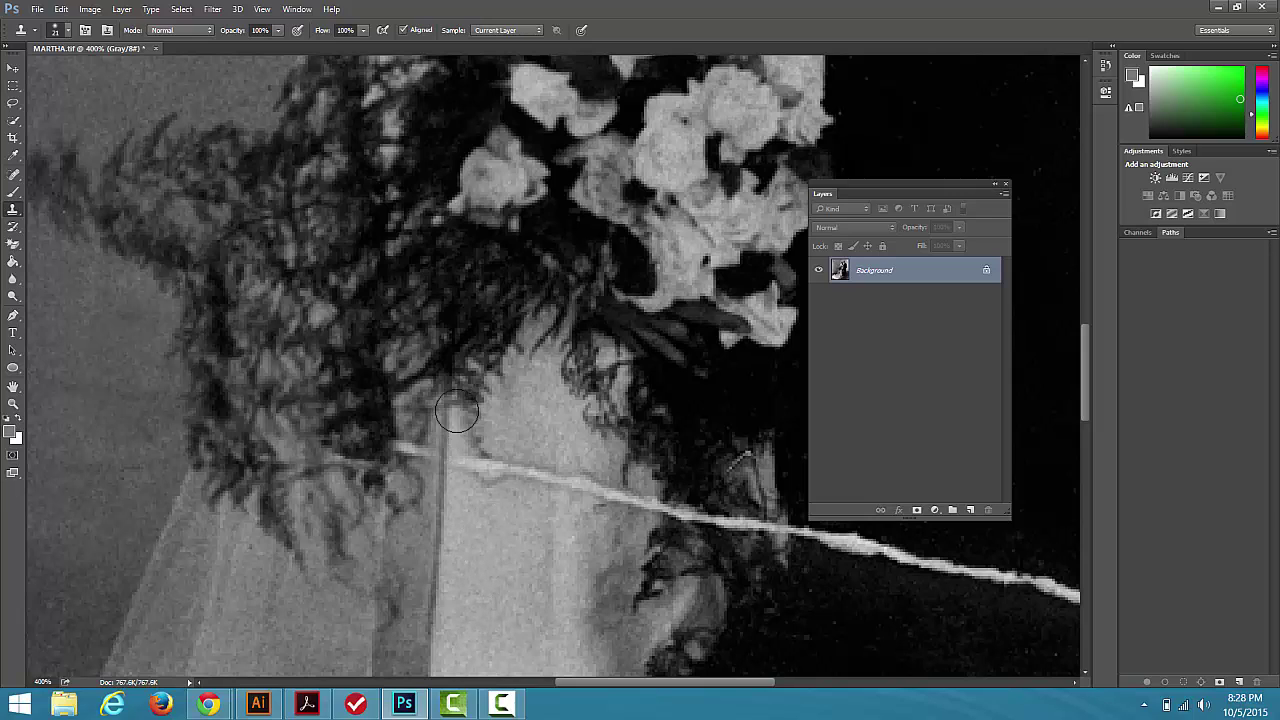
left_click(456, 579)
left_click(441, 545)
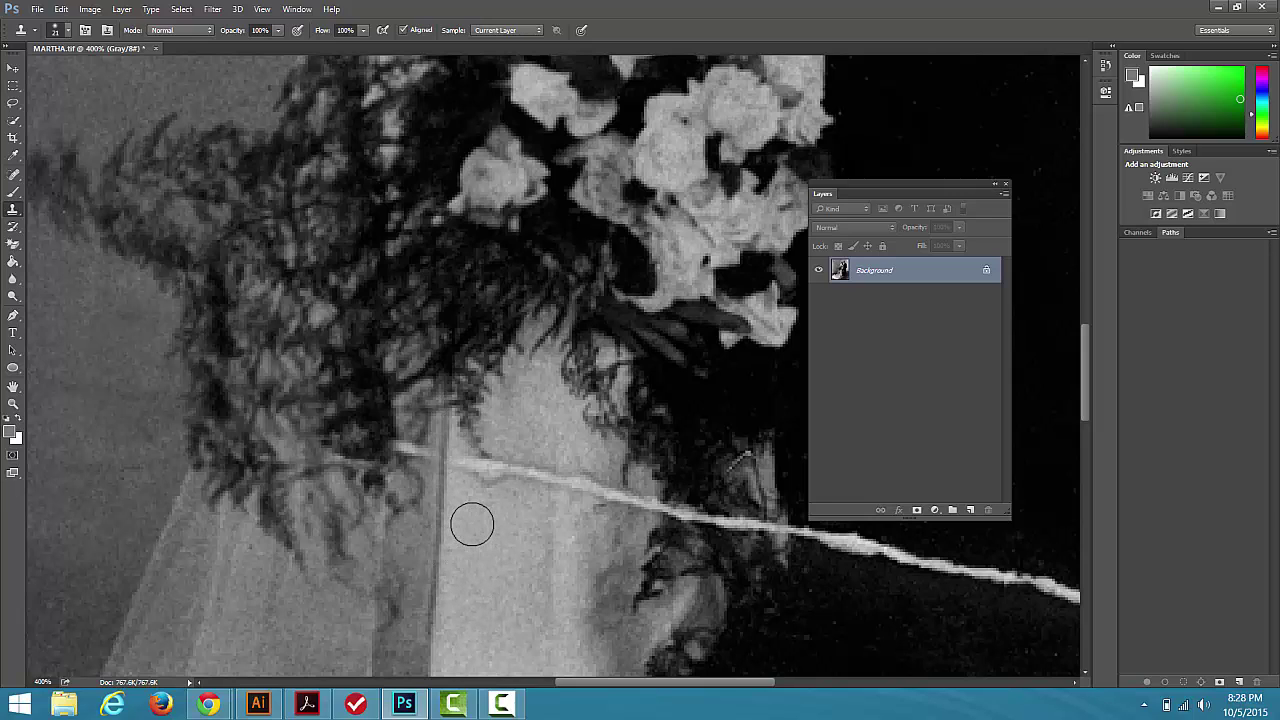
mouse_move(466, 480)
left_mouse_down()
mouse_move(491, 463)
mouse_move(529, 471)
left_mouse_up()
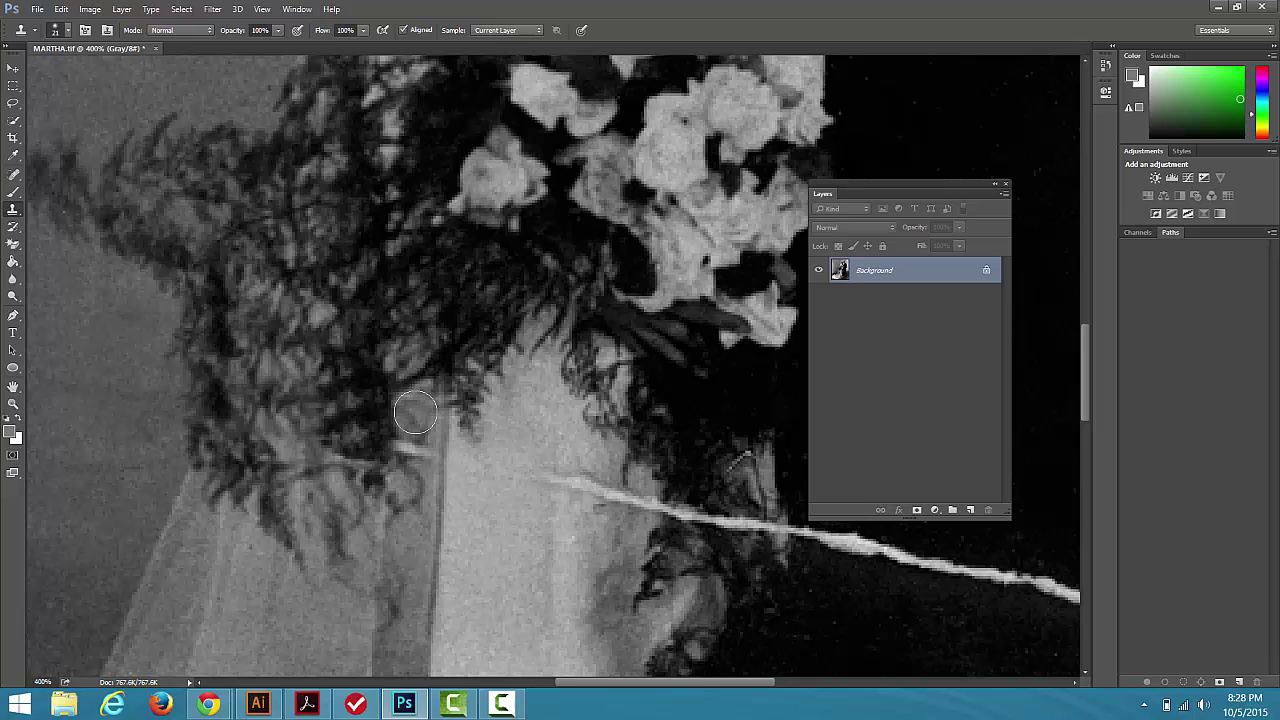
mouse_move(415, 413)
left_mouse_down()
mouse_move(410, 452)
mouse_move(394, 443)
mouse_move(408, 458)
left_mouse_up()
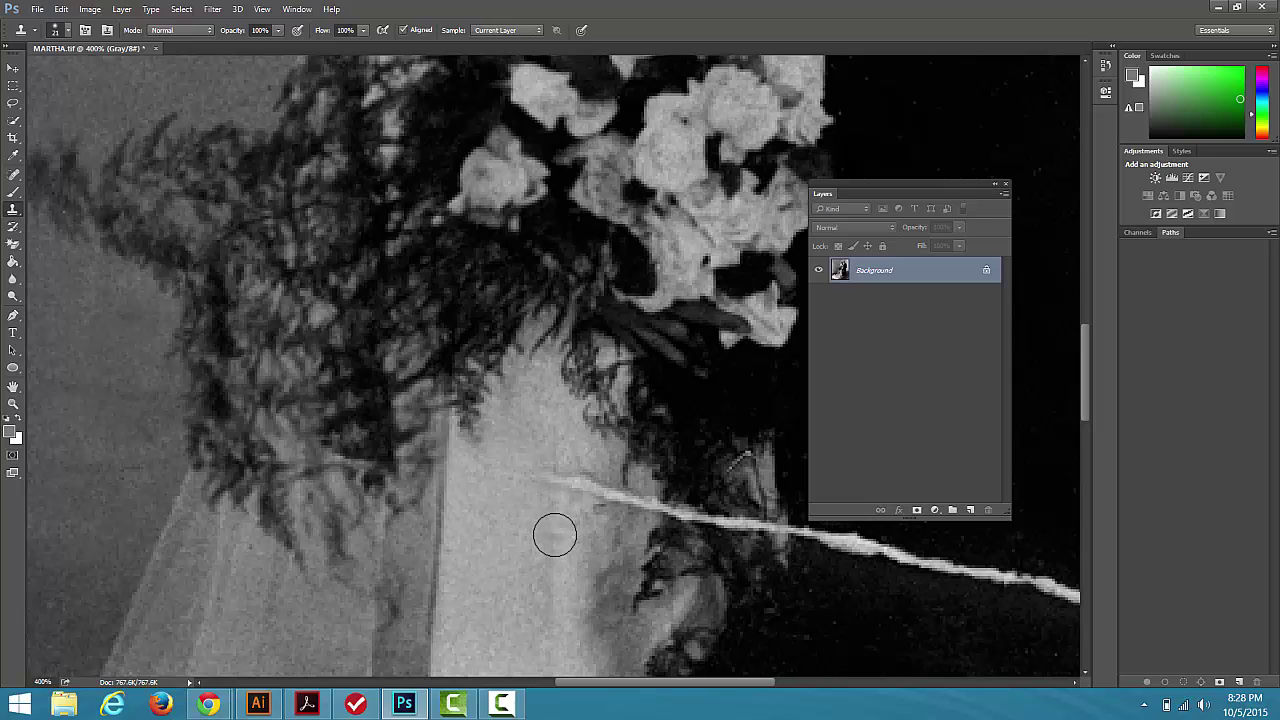
Step: Redo the streak's left end with a smaller brush, cloning dark hair over it
left_click(554, 527)
left_click(552, 477)
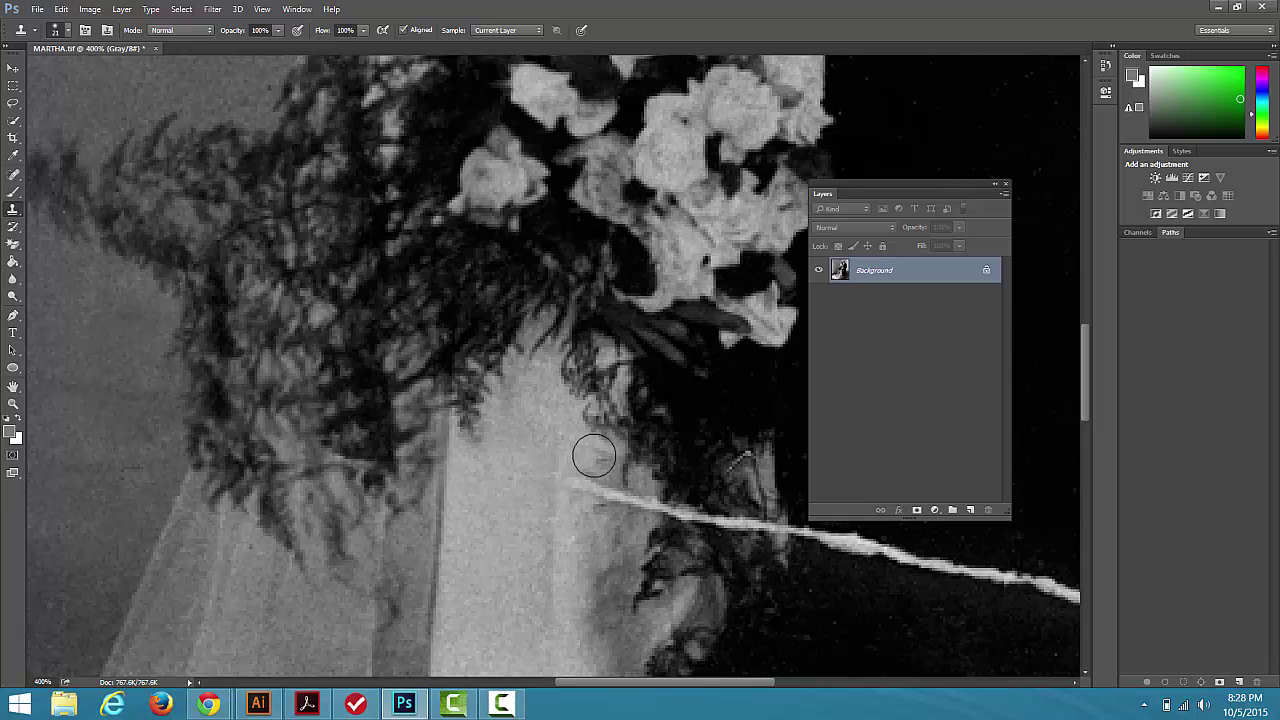
left_click(591, 497)
key("ctrl+z")
key("bracketleft")
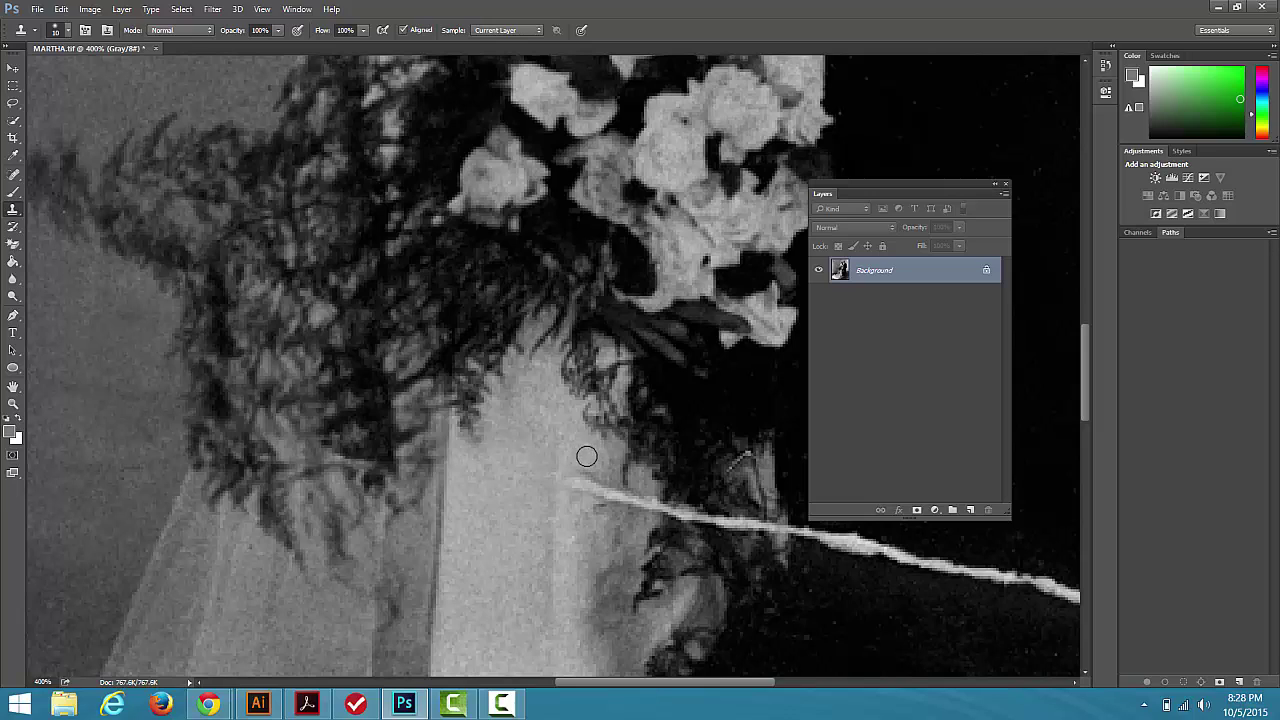
left_click(591, 455, "alt")
mouse_move(594, 486)
left_mouse_down()
mouse_move(580, 486)
mouse_move(725, 520)
left_mouse_up()
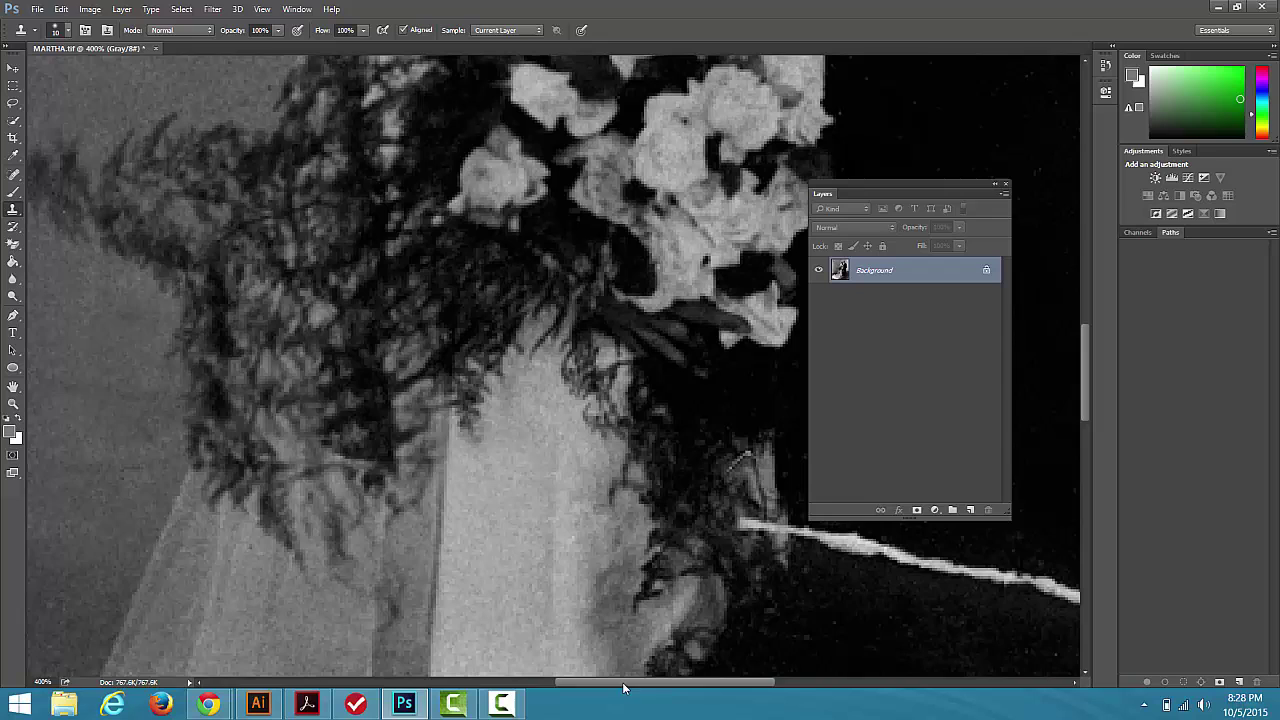
Step: With a larger brush, clone dark background over the streak's left end
left_click_drag(623, 688, 678, 686)
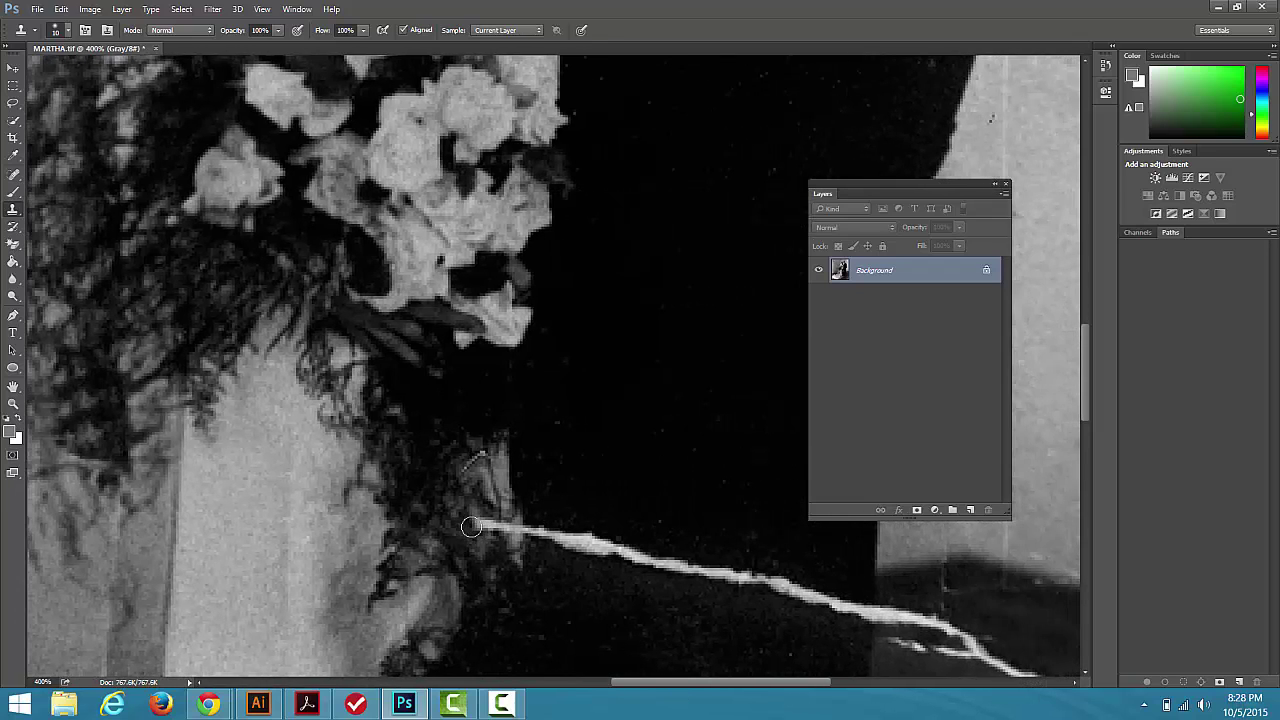
left_click_drag(471, 527, 522, 529)
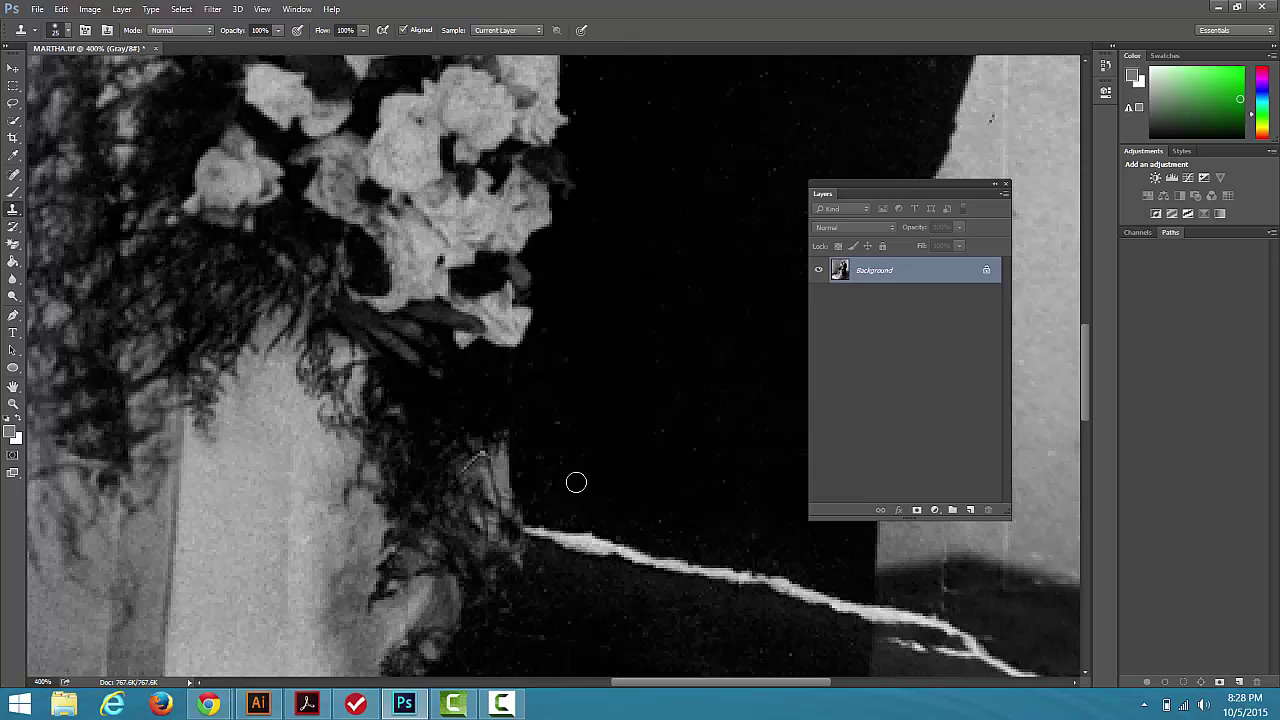
key("bracketright")
key("bracketright")
key("bracketright")
key("bracketright")
key("bracketright")
left_click(579, 474, "alt")
mouse_move(563, 523)
left_mouse_down()
mouse_move(551, 526)
mouse_move(557, 542)
mouse_move(845, 608)
left_mouse_up()
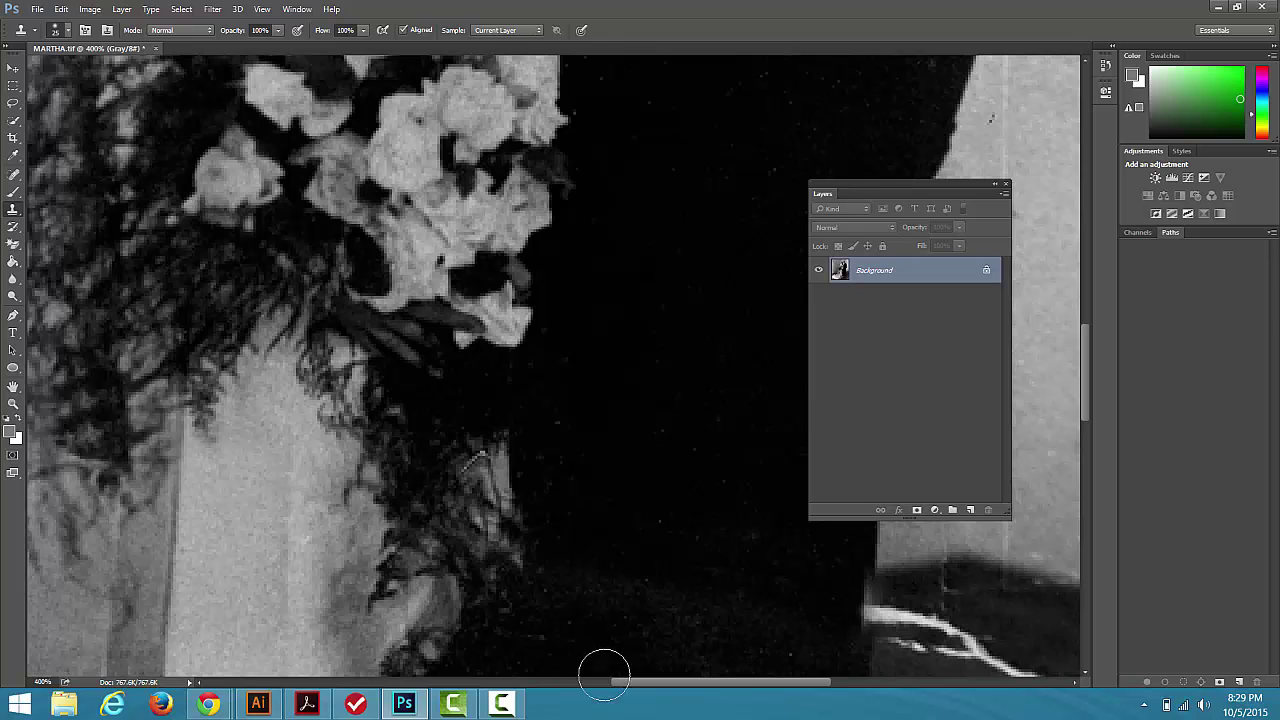
Step: Stamp out the remaining light streak up to the edge of the groom's suit
left_click_drag(634, 684, 687, 684)
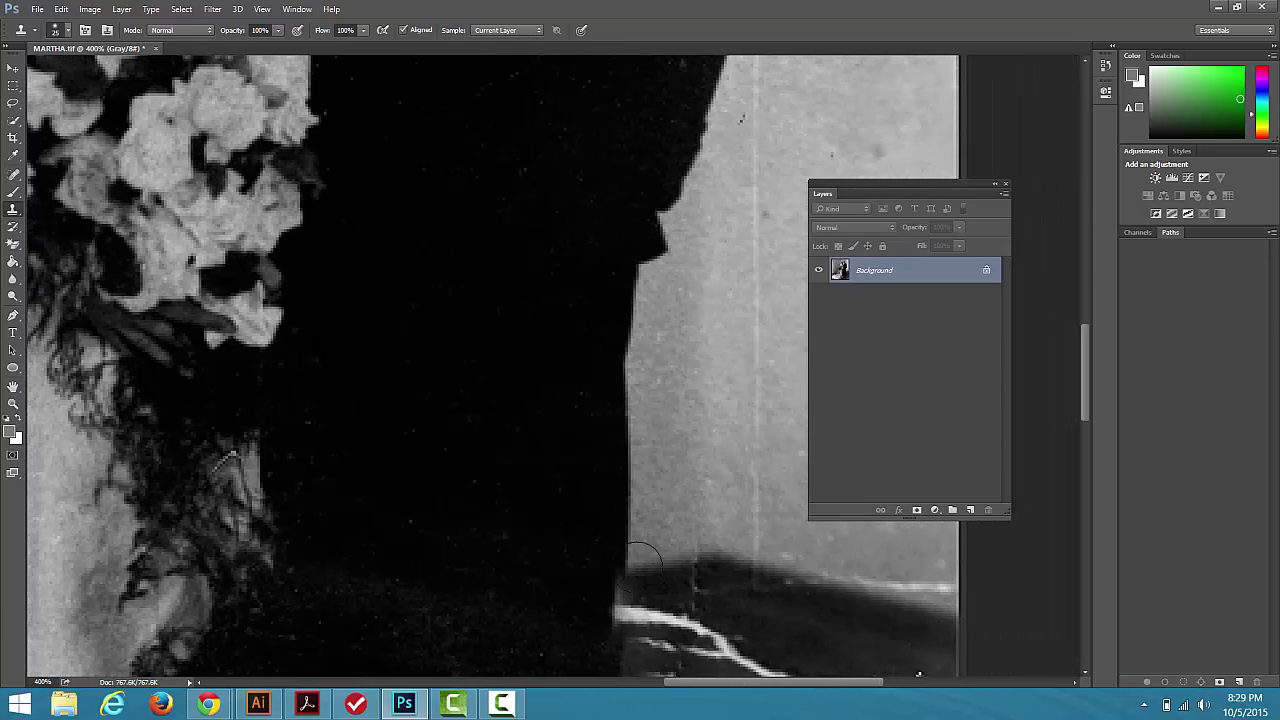
left_click_drag(618, 509, 619, 492)
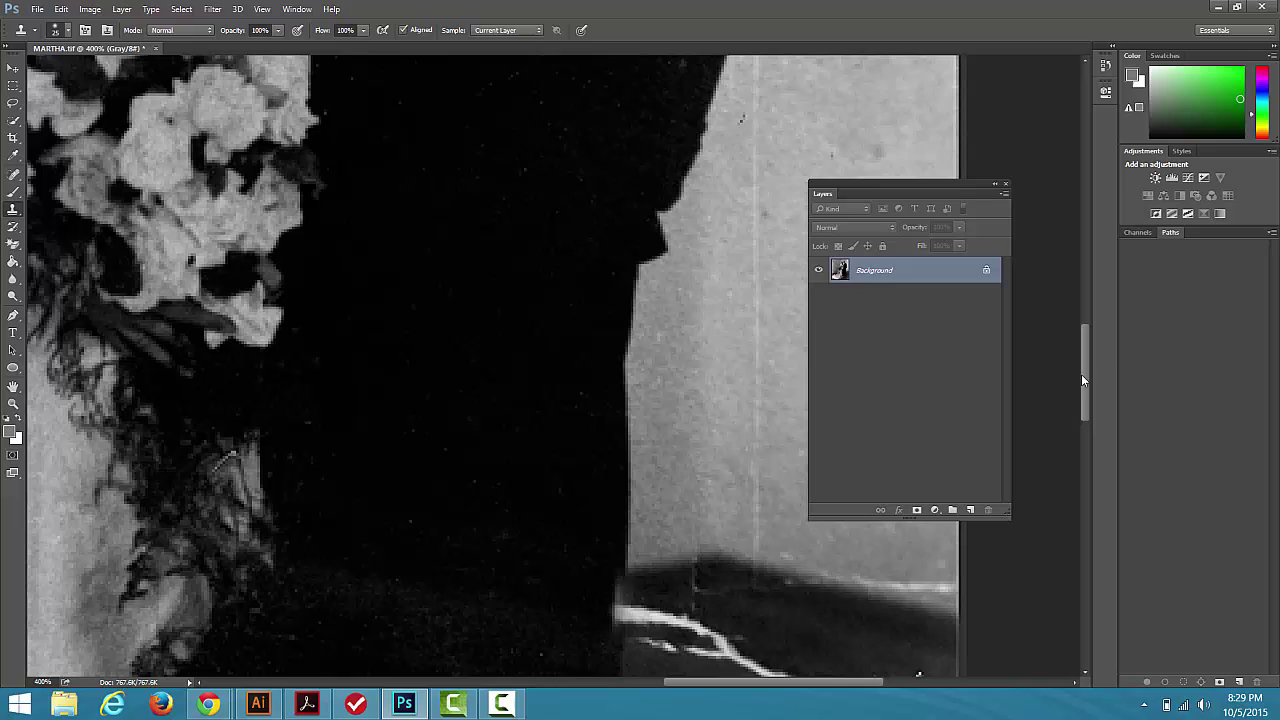
left_click_drag(1084, 378, 1085, 414)
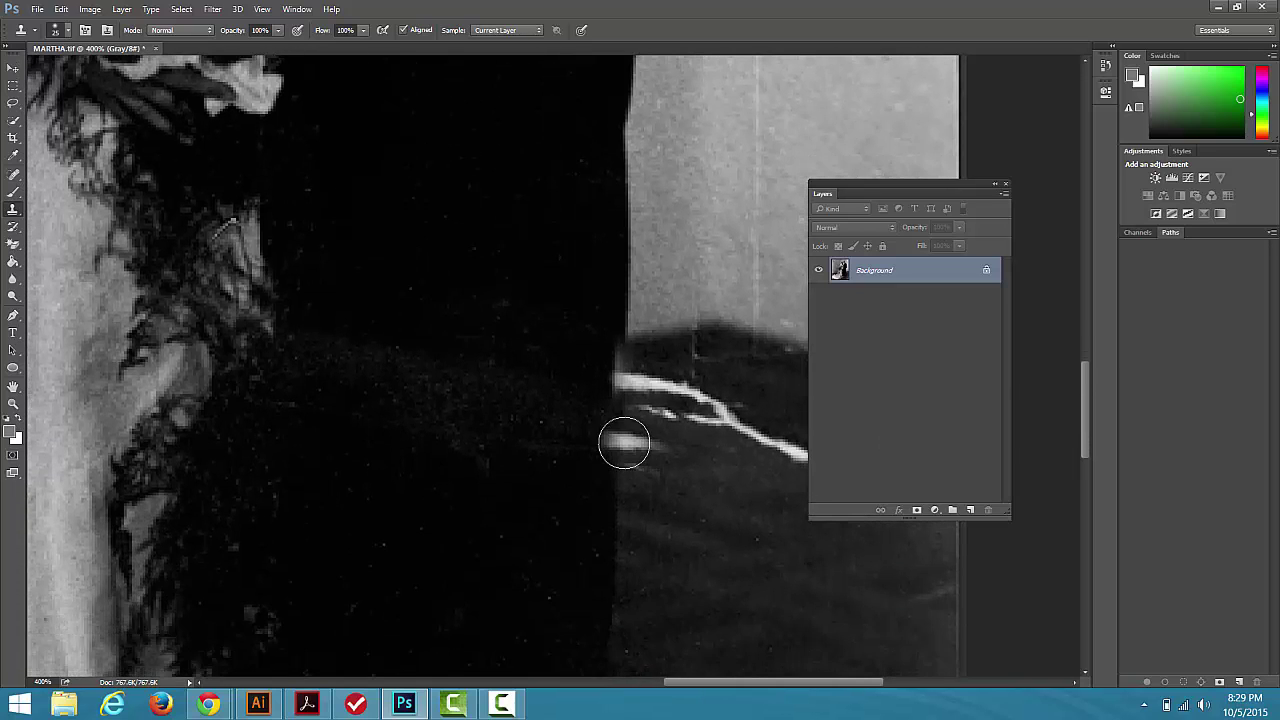
left_click(622, 436)
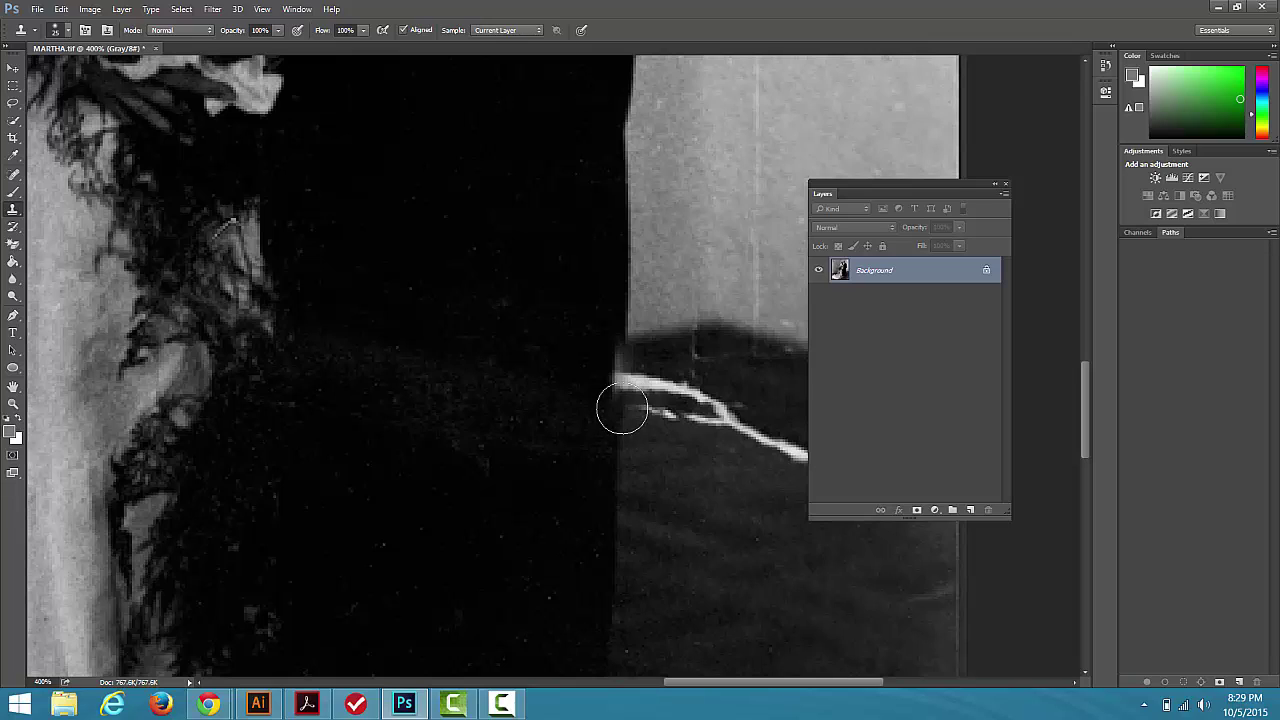
left_click(626, 381)
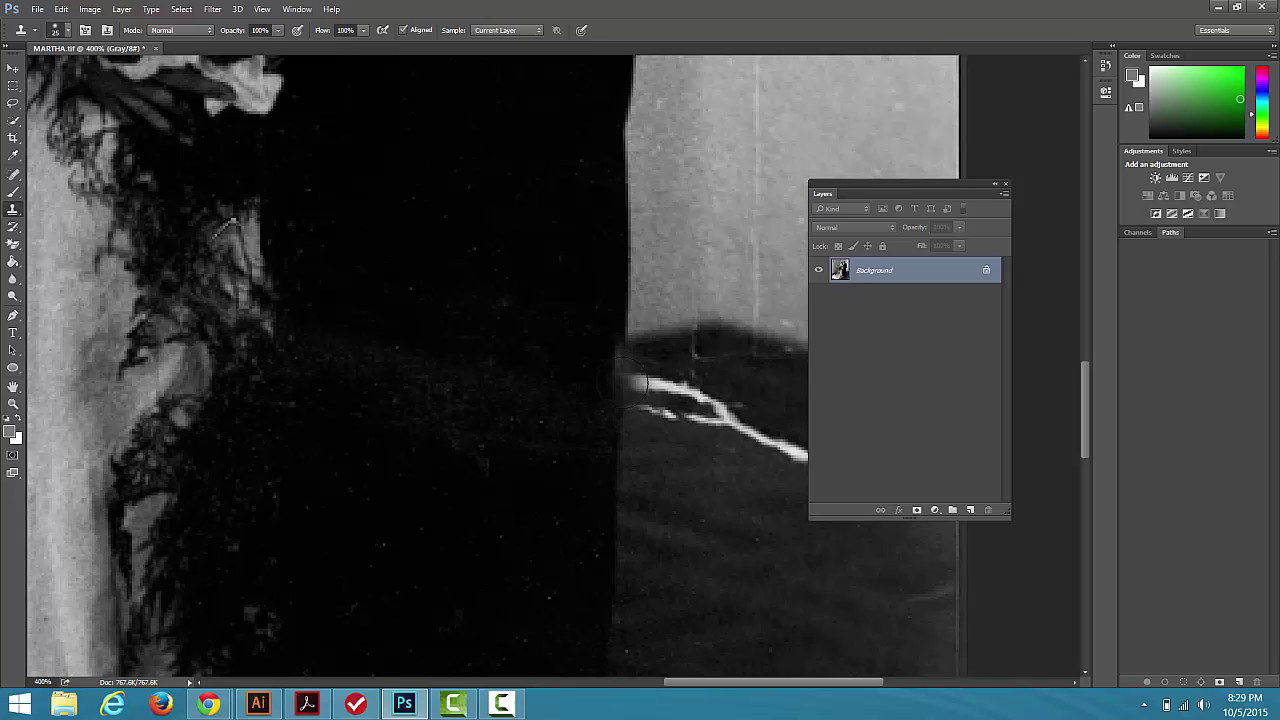
left_click(623, 368)
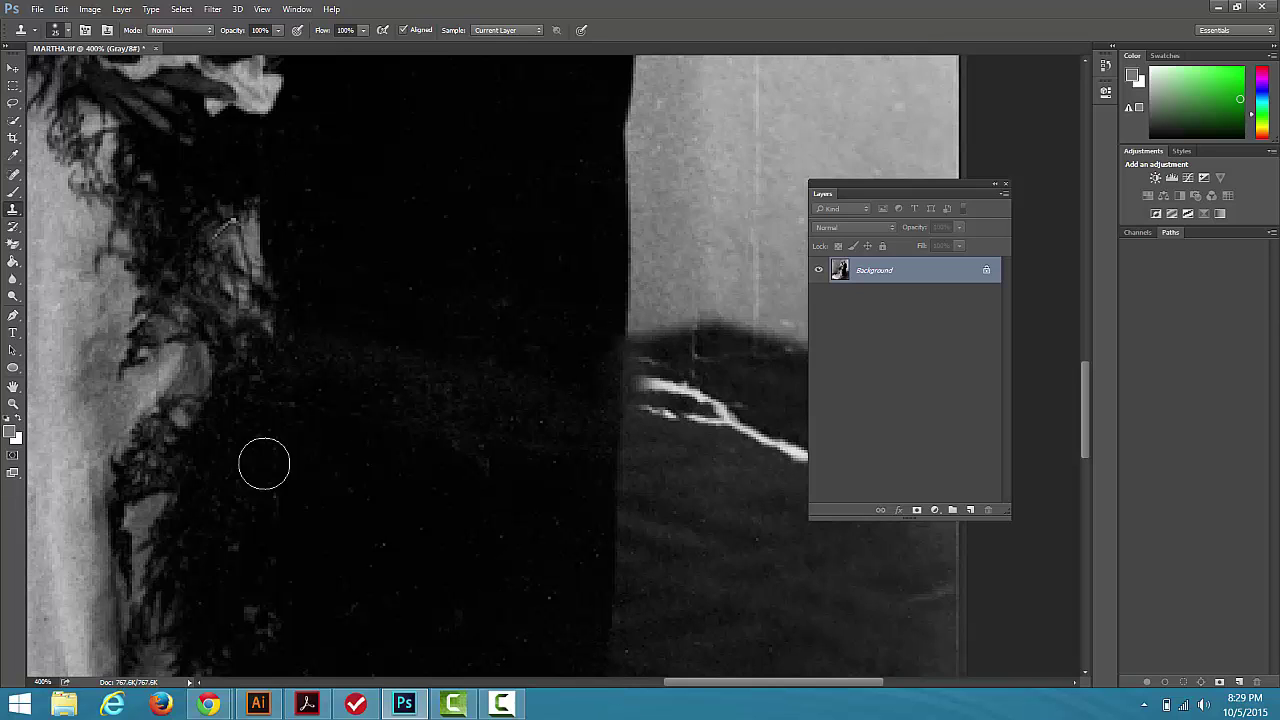
Step: Fit the photo on screen, zoom to 400% on the floor scratch, and move the Layers panel right
double_click(13, 388)
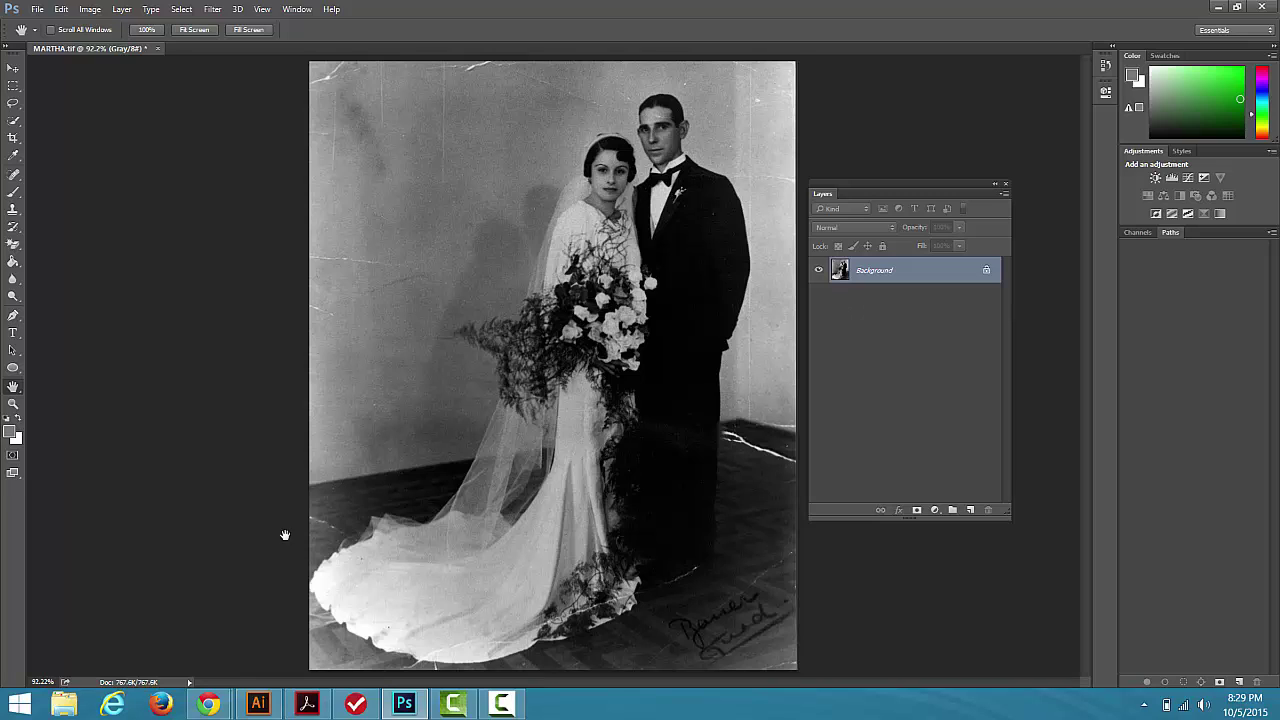
left_click(13, 403)
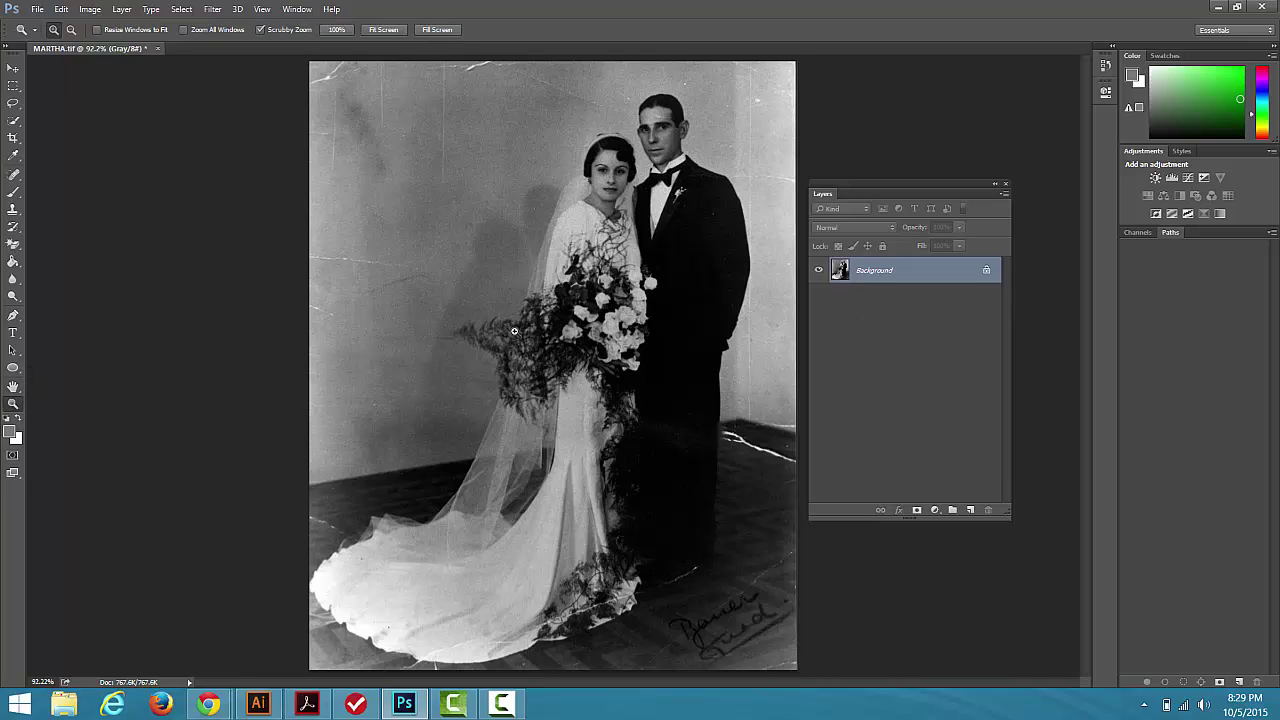
left_click_drag(773, 449, 773, 449)
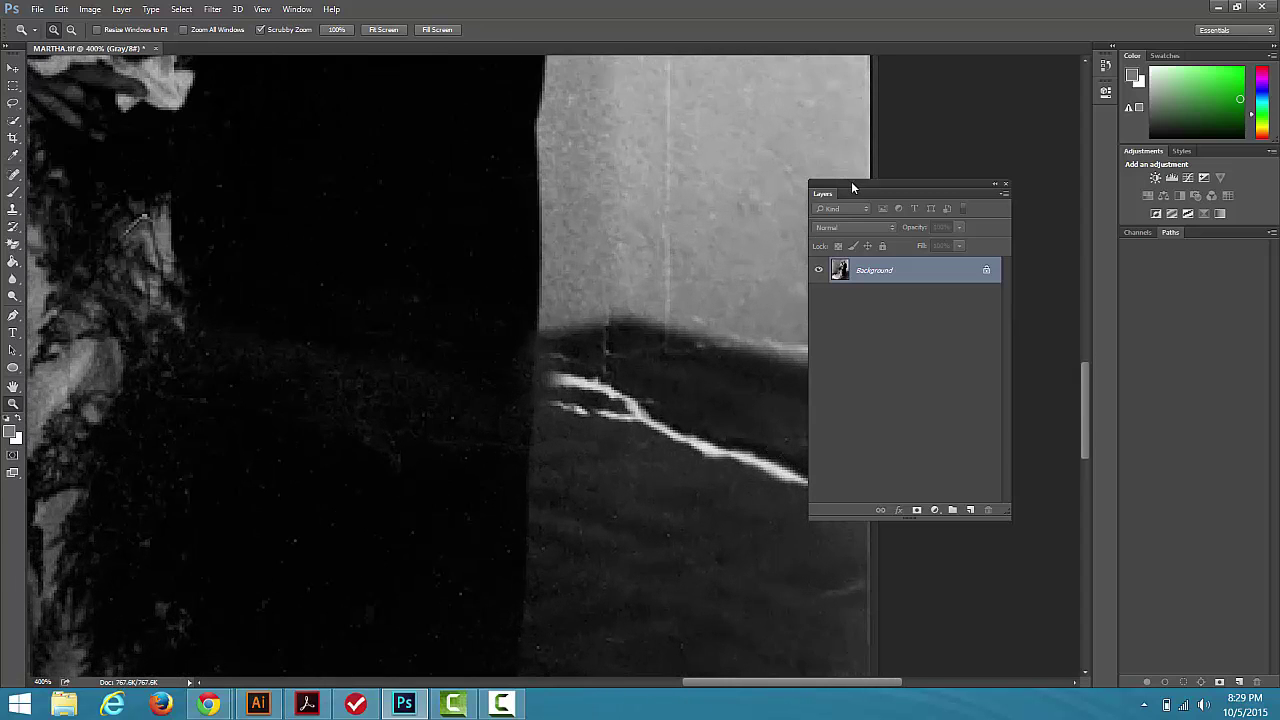
left_click_drag(851, 181, 928, 172)
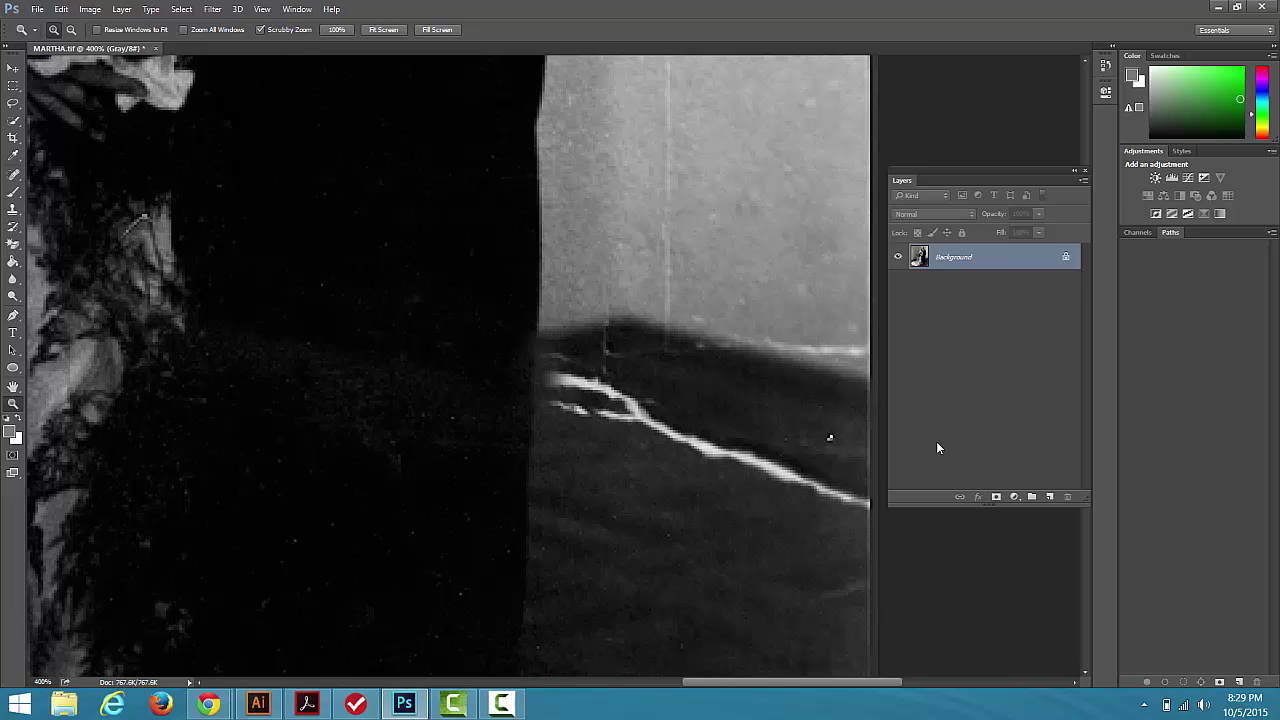
Step: Add blank Layer 1 above Background and set the Clone Stamp to sample All Layers
left_click(1050, 497)
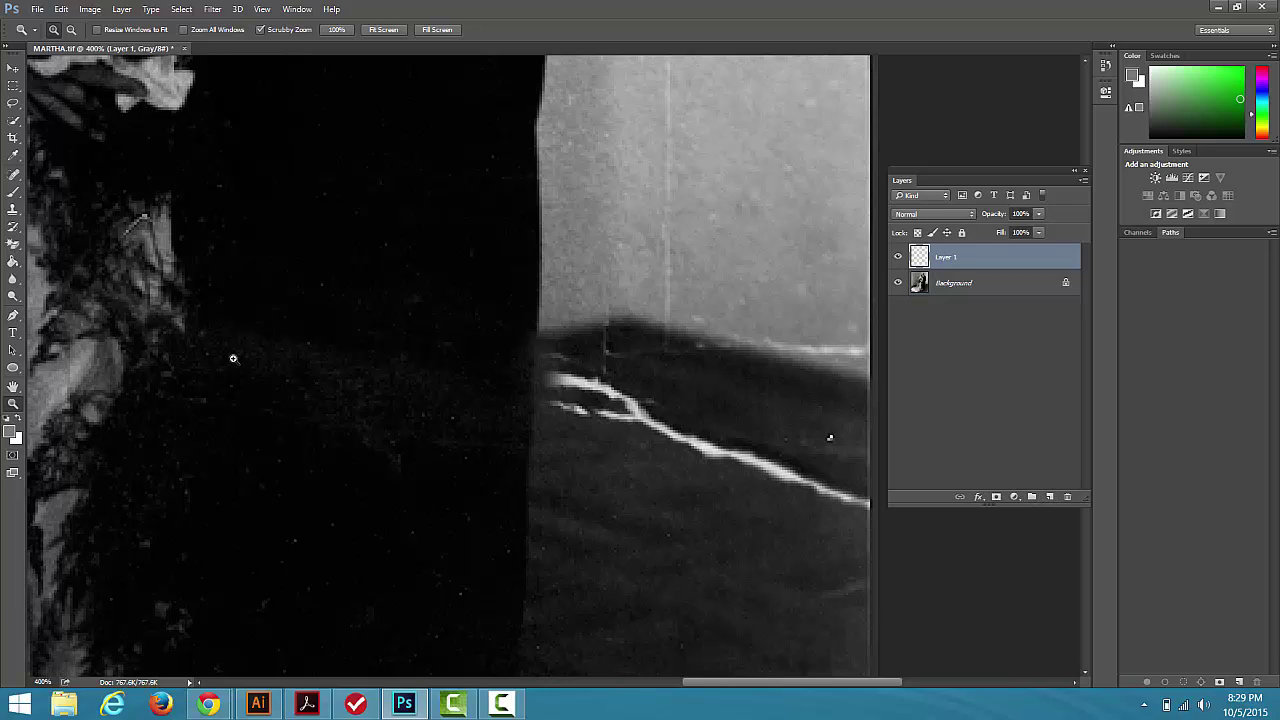
left_click(13, 210)
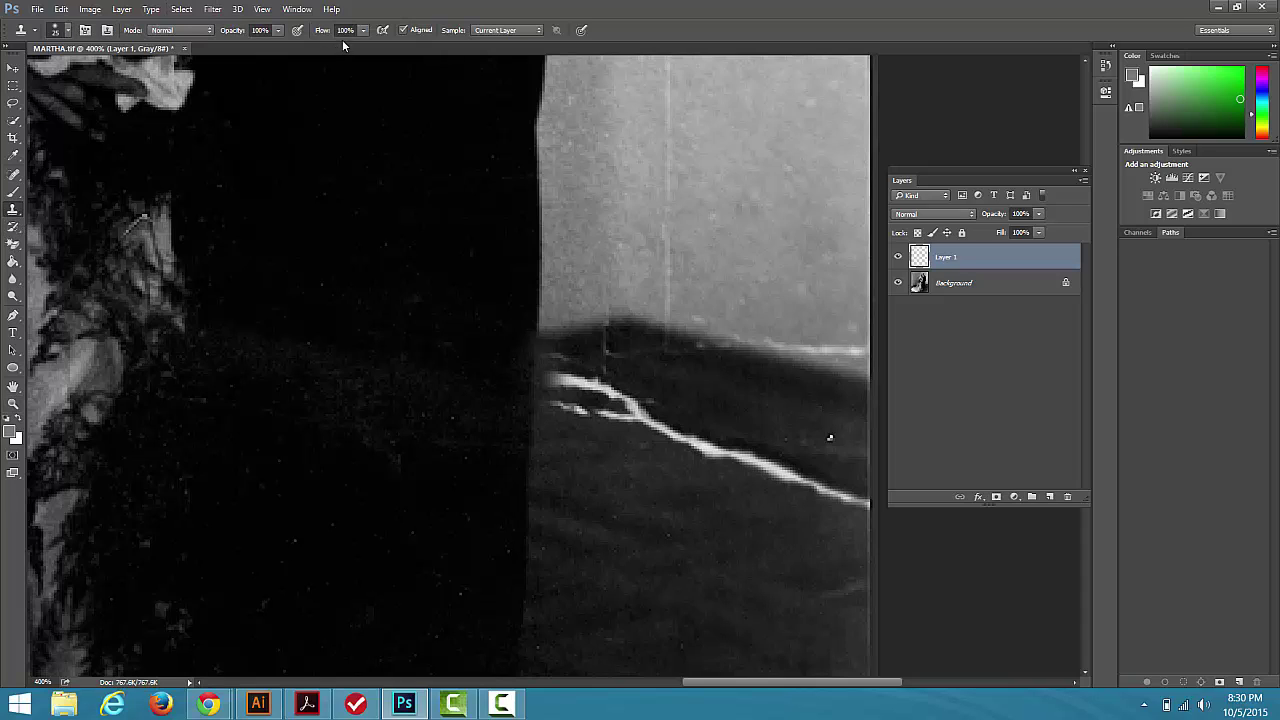
left_click(496, 31)
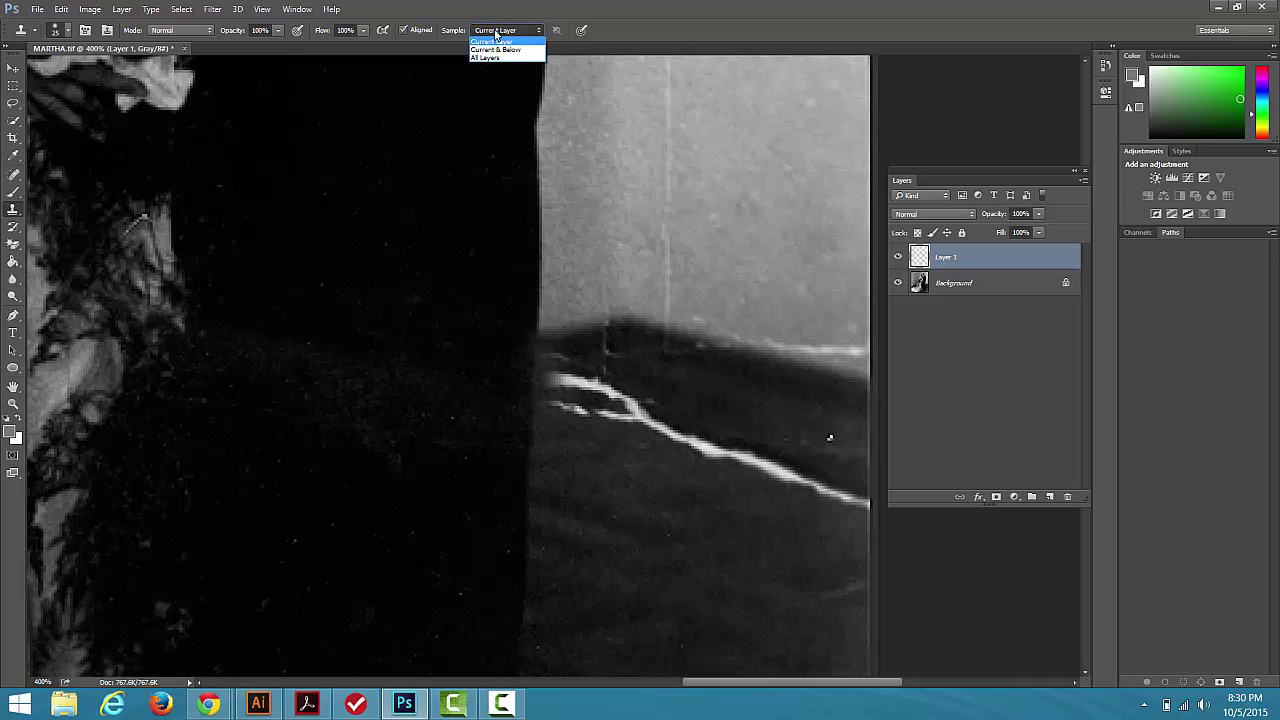
left_click(486, 57)
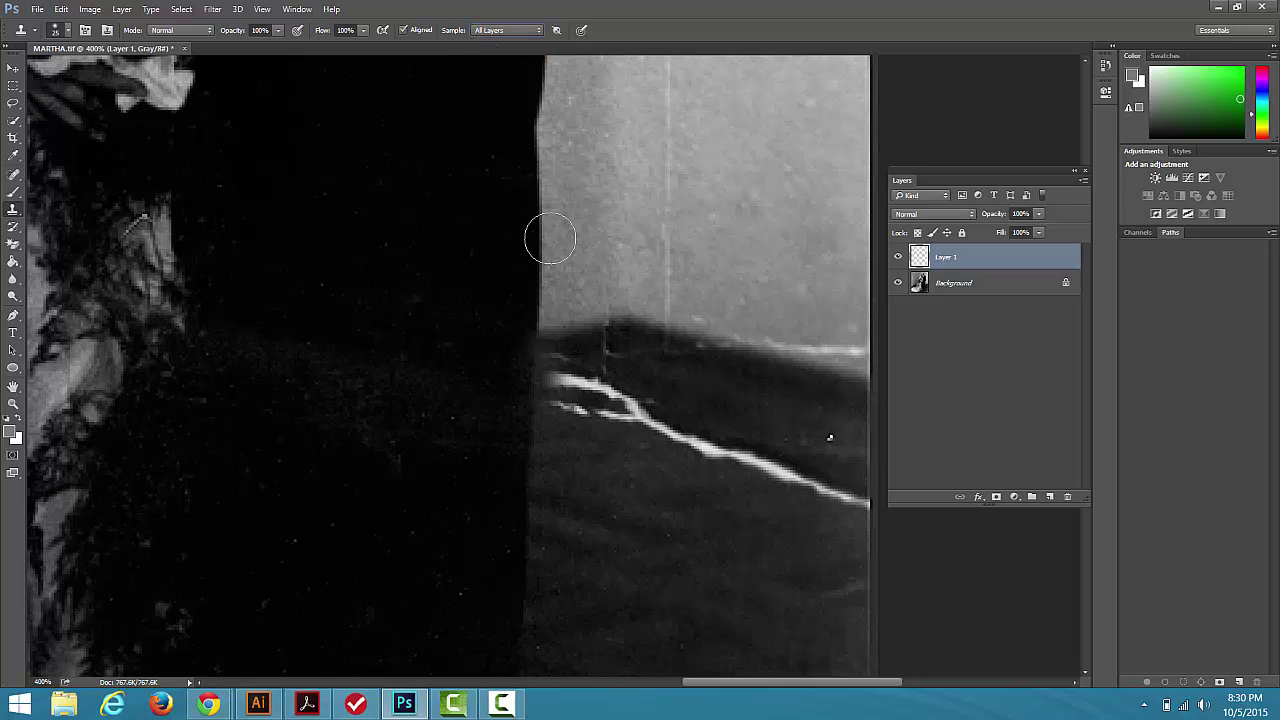
left_click_drag(594, 382, 567, 386)
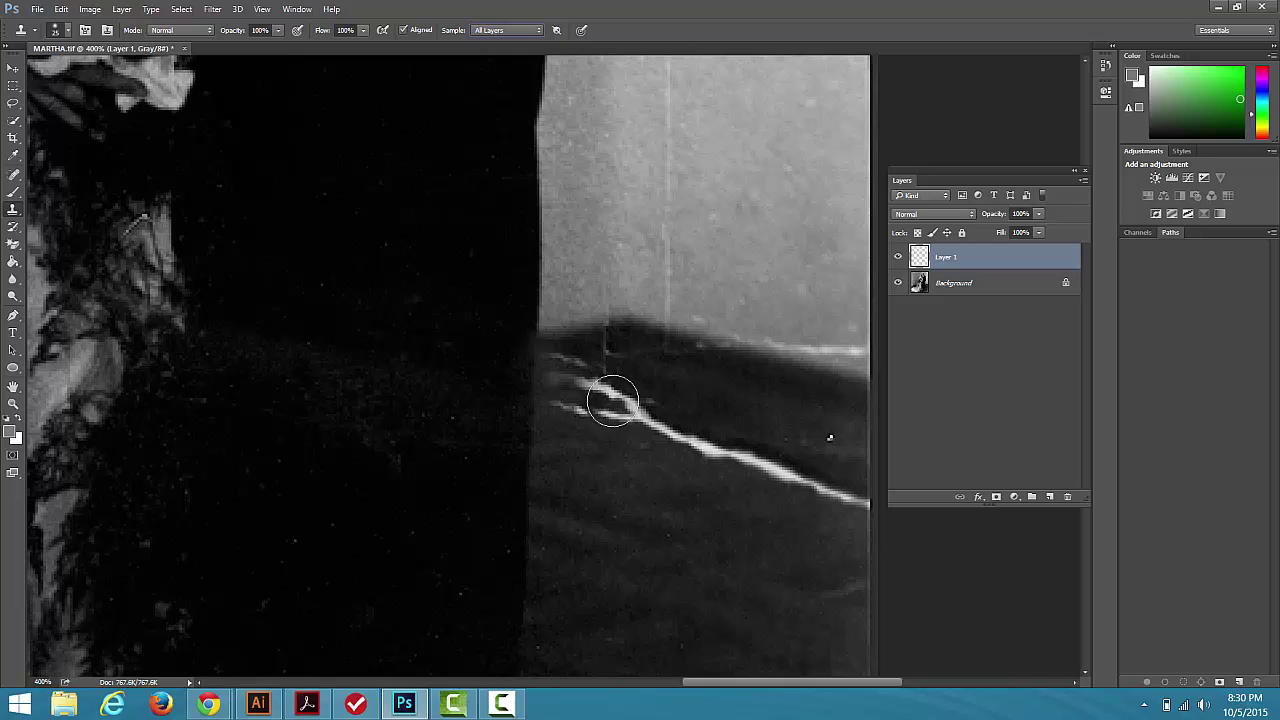
key("ctrl+z")
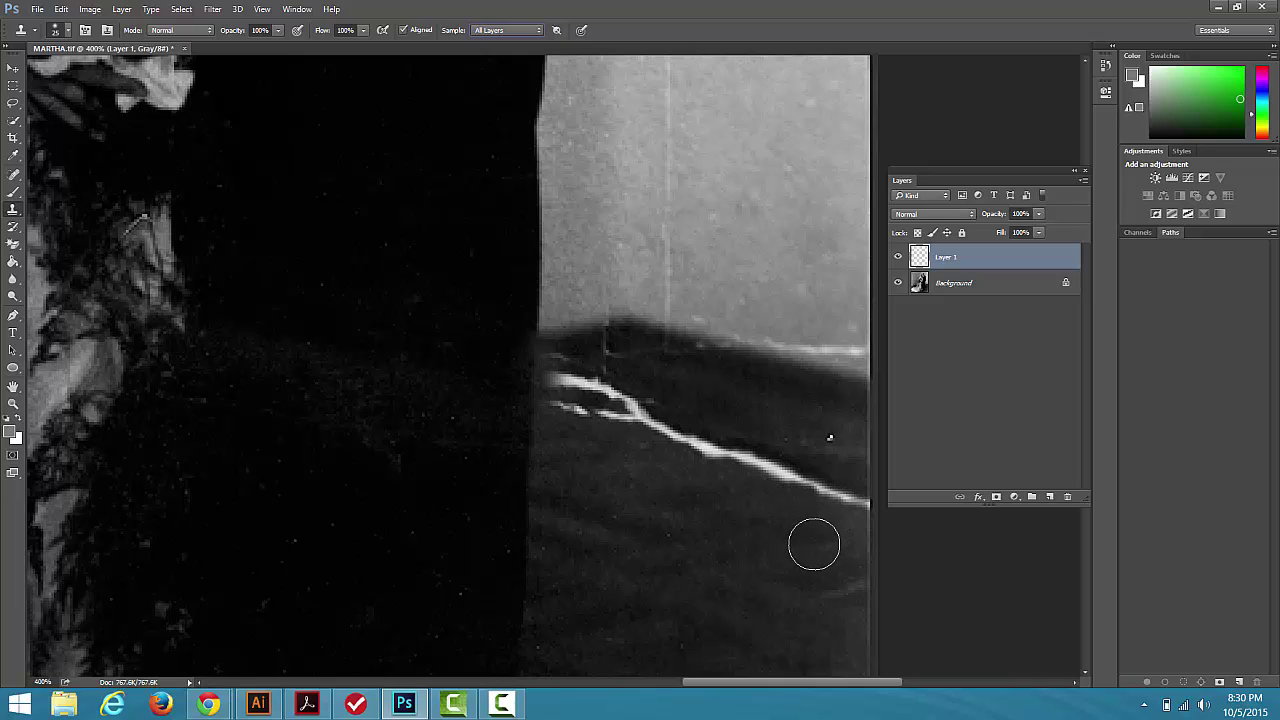
Step: Shrink the brush to 20 px and clone over the floor scratch's right end by the photo edge
left_click(69, 34)
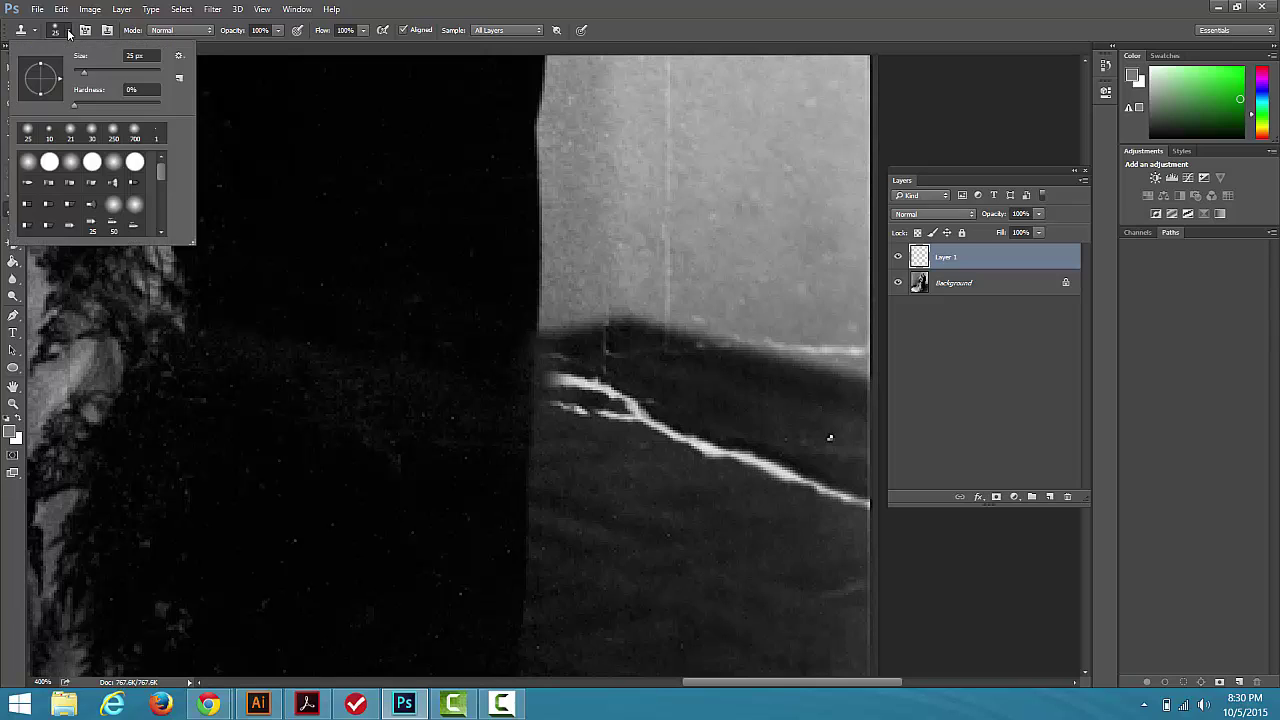
left_click_drag(87, 74, 82, 76)
left_click(836, 494)
left_click(837, 494)
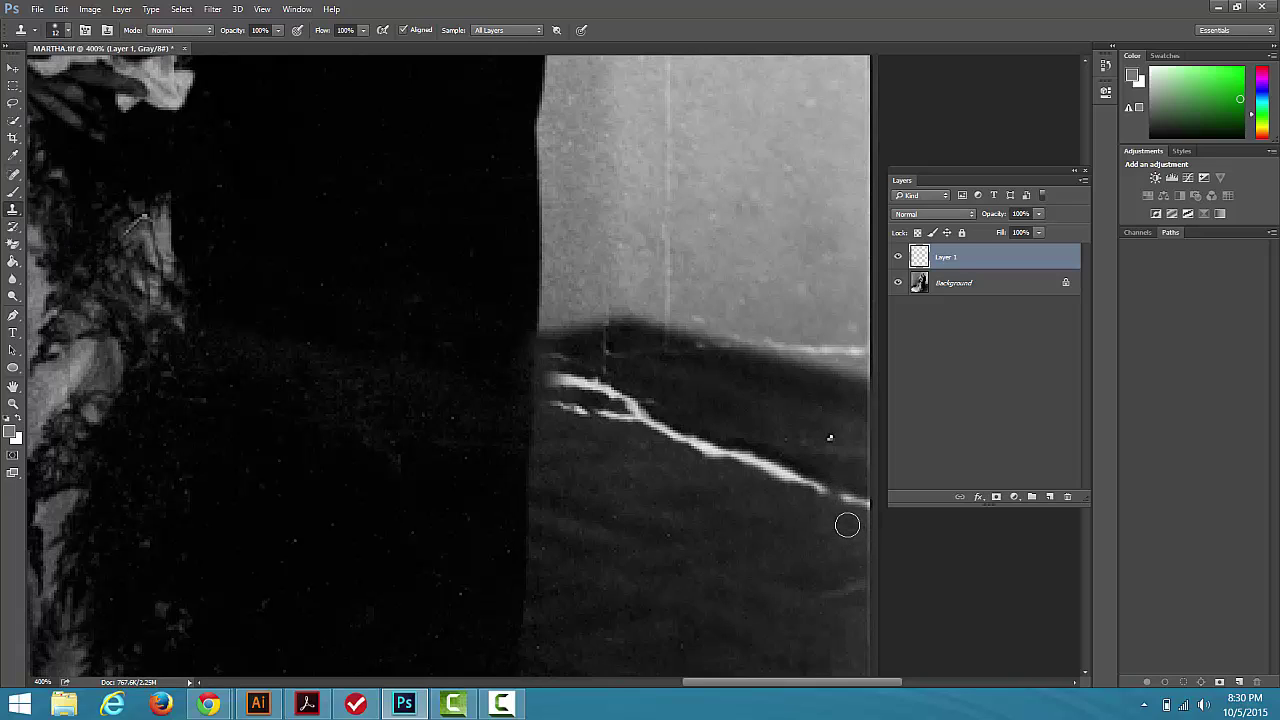
mouse_move(839, 494)
left_mouse_down()
mouse_move(711, 453)
mouse_move(774, 470)
left_mouse_up()
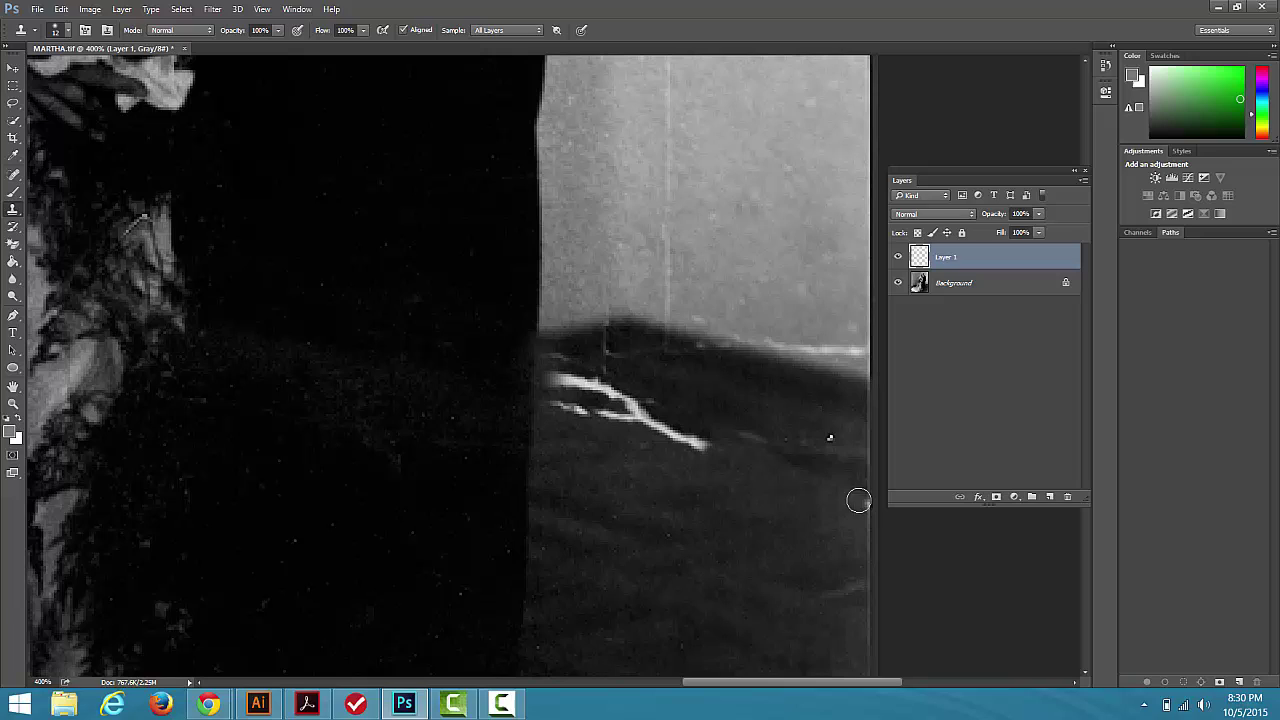
left_click_drag(854, 500, 863, 506)
Step: Paint floor texture over the rest of the white streak and the small spot to the left
mouse_move(700, 454)
left_mouse_down()
mouse_move(651, 437)
mouse_move(702, 442)
mouse_move(646, 423)
mouse_move(560, 409)
left_mouse_up()
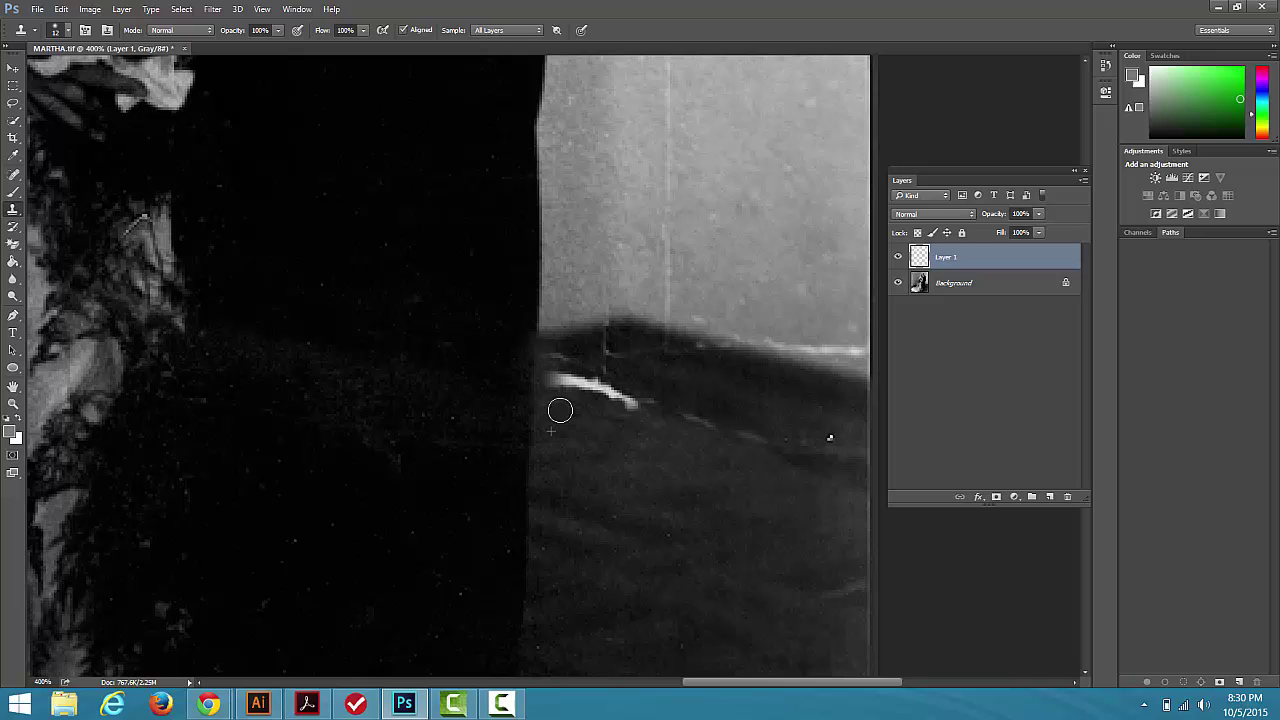
left_click(578, 352)
mouse_move(583, 348)
left_mouse_down()
mouse_move(586, 378)
mouse_move(567, 380)
mouse_move(563, 366)
mouse_move(583, 346)
mouse_move(557, 358)
mouse_move(553, 386)
mouse_move(546, 351)
mouse_move(626, 358)
mouse_move(615, 392)
mouse_move(652, 398)
left_mouse_up()
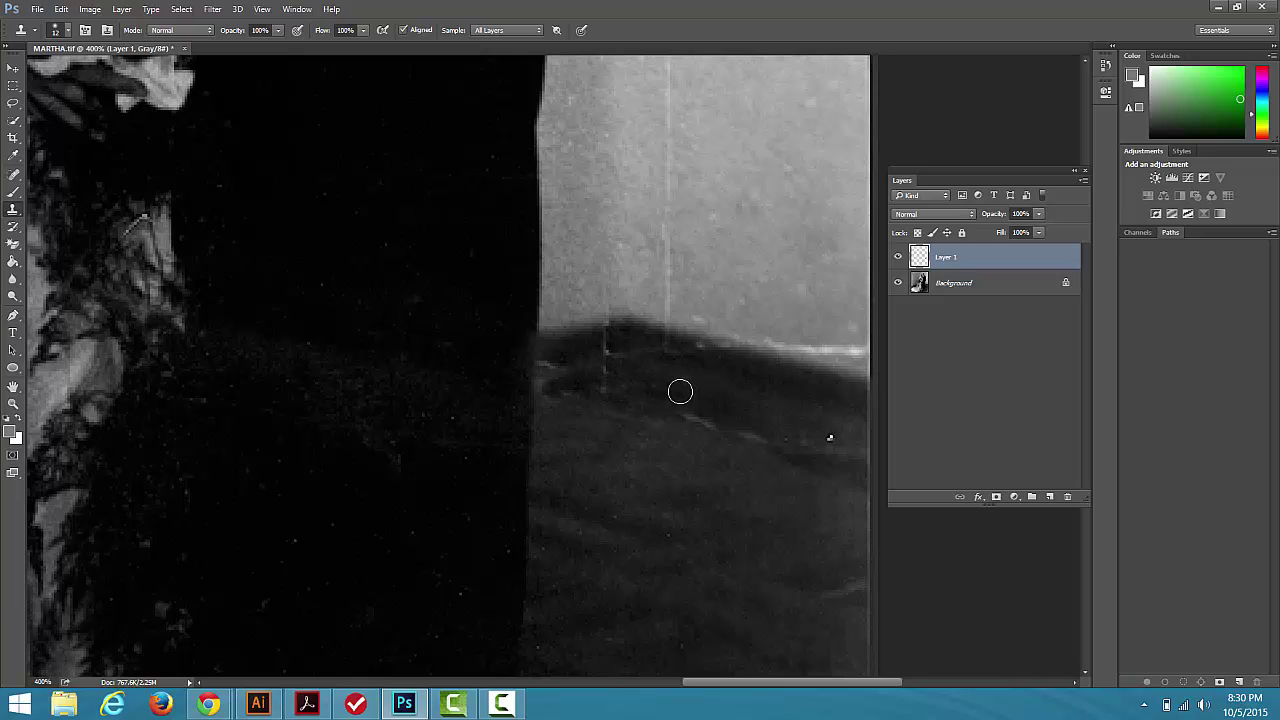
mouse_move(576, 353)
left_mouse_down()
mouse_move(557, 357)
mouse_move(550, 390)
left_mouse_up()
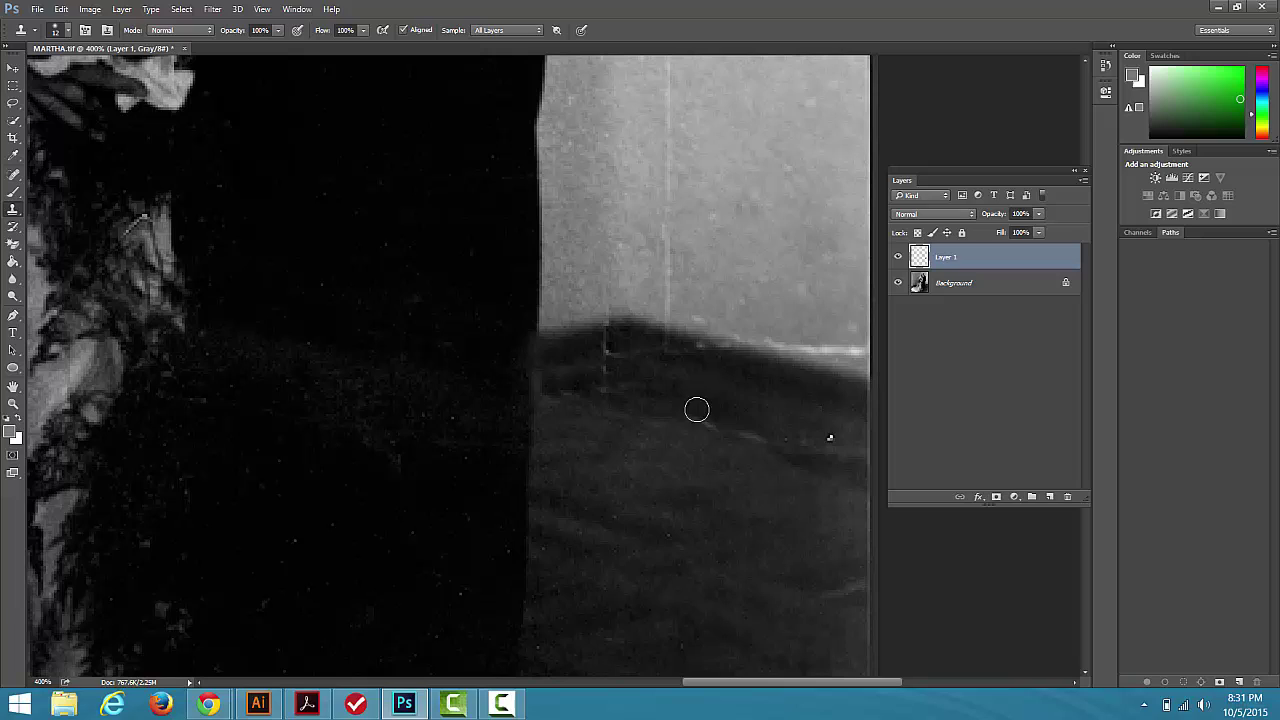
mouse_move(694, 409)
left_mouse_down()
mouse_move(769, 429)
mouse_move(750, 430)
mouse_move(794, 417)
left_mouse_up()
left_click(897, 283)
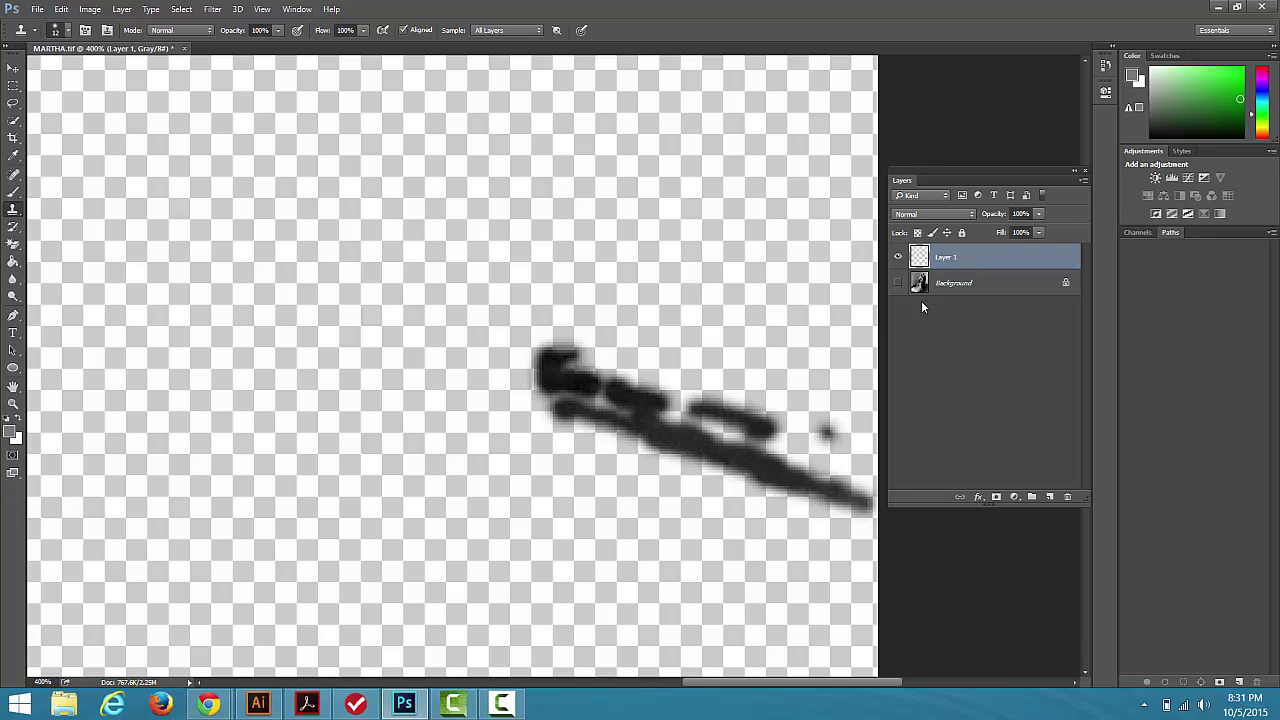
left_click(897, 283)
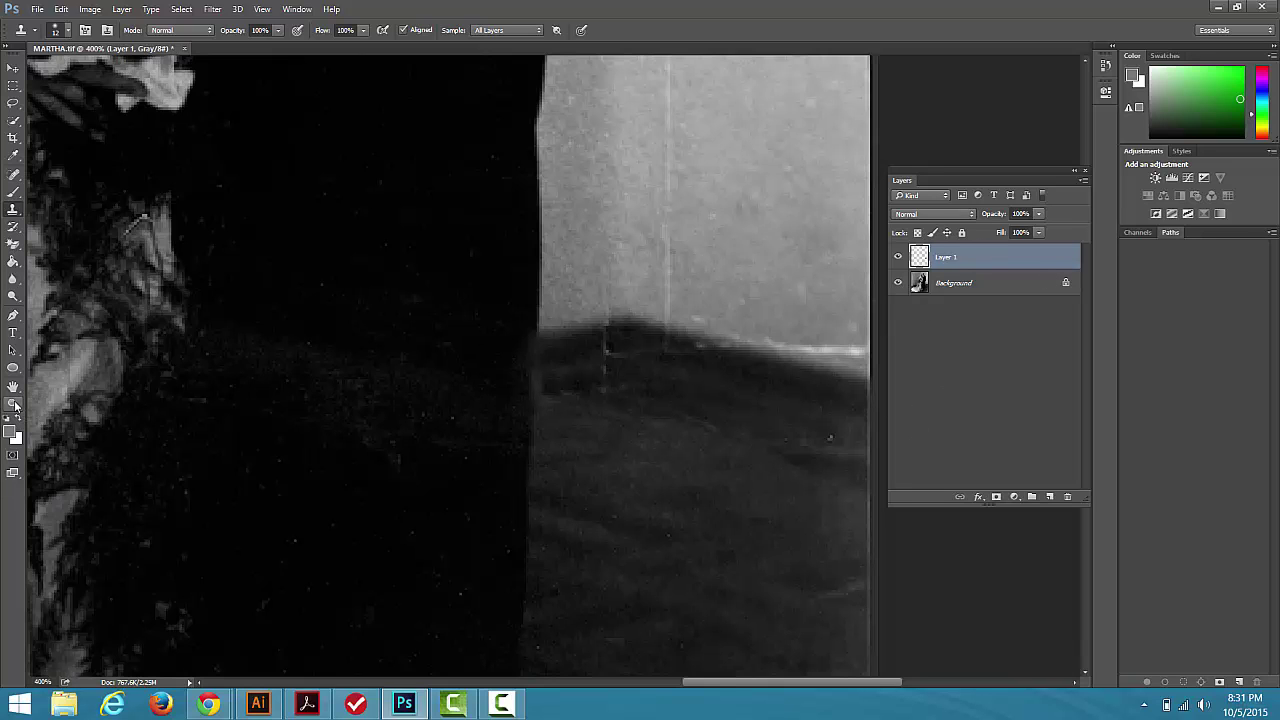
Step: Fit the whole retouched wedding photo in the window with the Hand tool
double_click(13, 386)
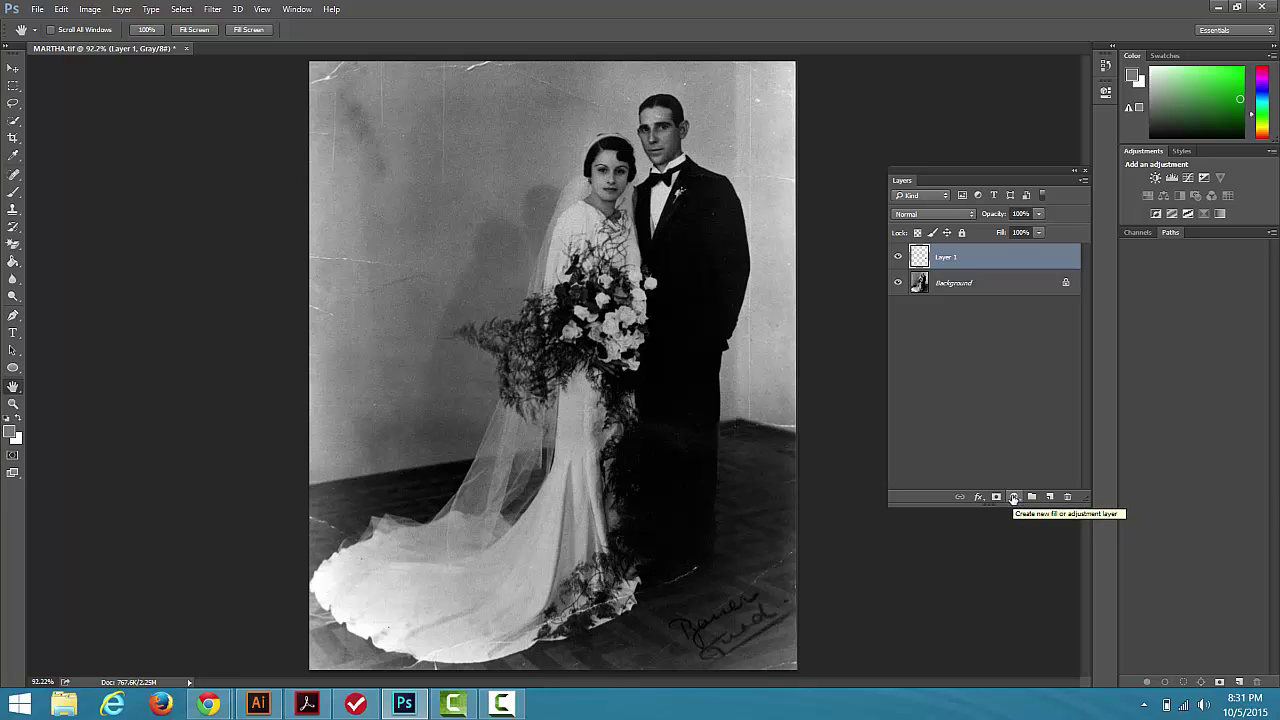
Step: Add a Levels adjustment layer, Levels 1, from the Layers panel's adjustment menu
left_click(1014, 497)
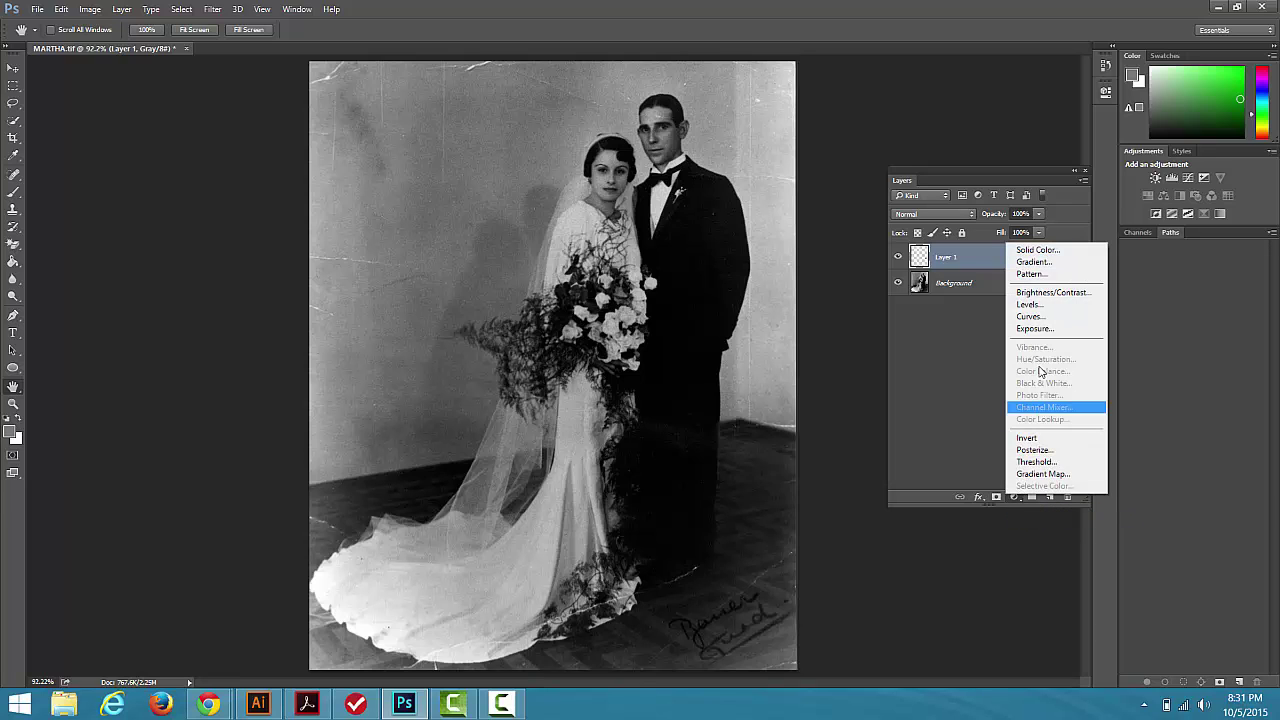
left_click(1030, 304)
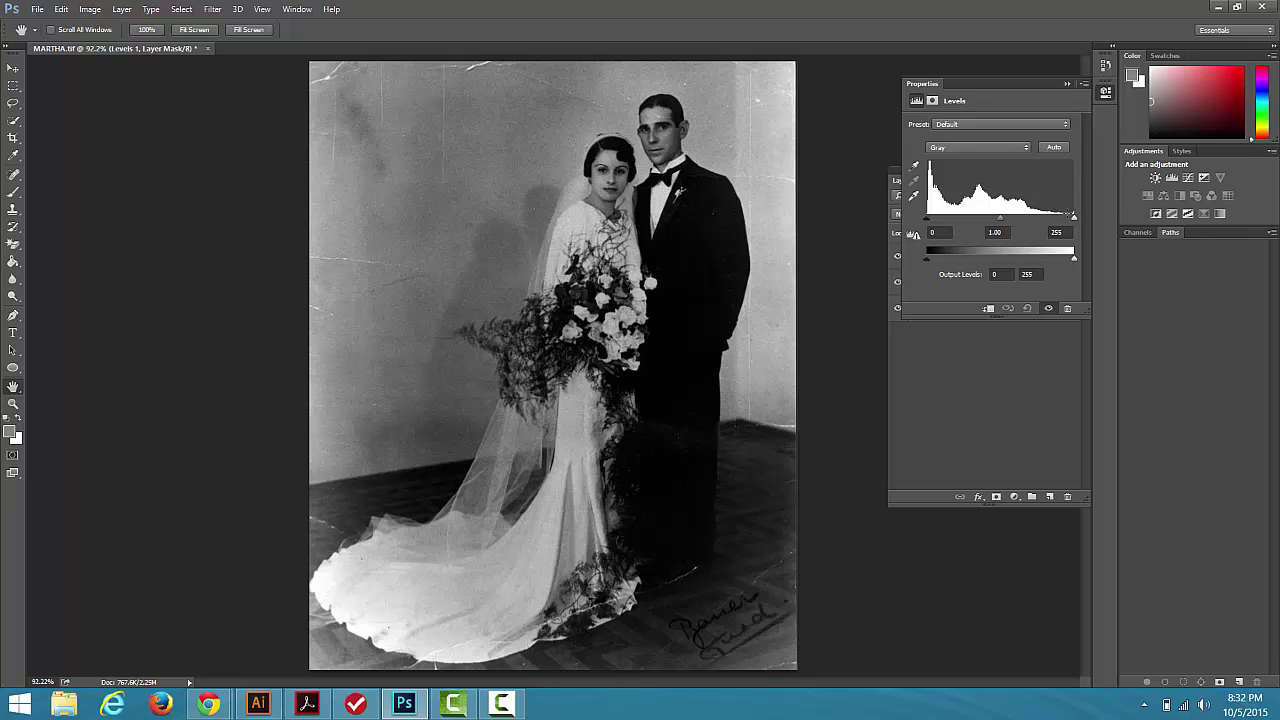
Step: Set the Levels 1 input levels to 3, 1.87 and 255 to lighten the midtones
mouse_move(927, 218)
left_mouse_down()
mouse_move(960, 230)
mouse_move(921, 221)
left_mouse_up()
mouse_move(1075, 218)
left_mouse_down()
mouse_move(1030, 220)
mouse_move(1078, 216)
left_mouse_up()
mouse_move(1076, 217)
left_mouse_down()
mouse_move(1022, 212)
mouse_move(1078, 216)
left_mouse_up()
left_click_drag(1000, 218, 967, 217)
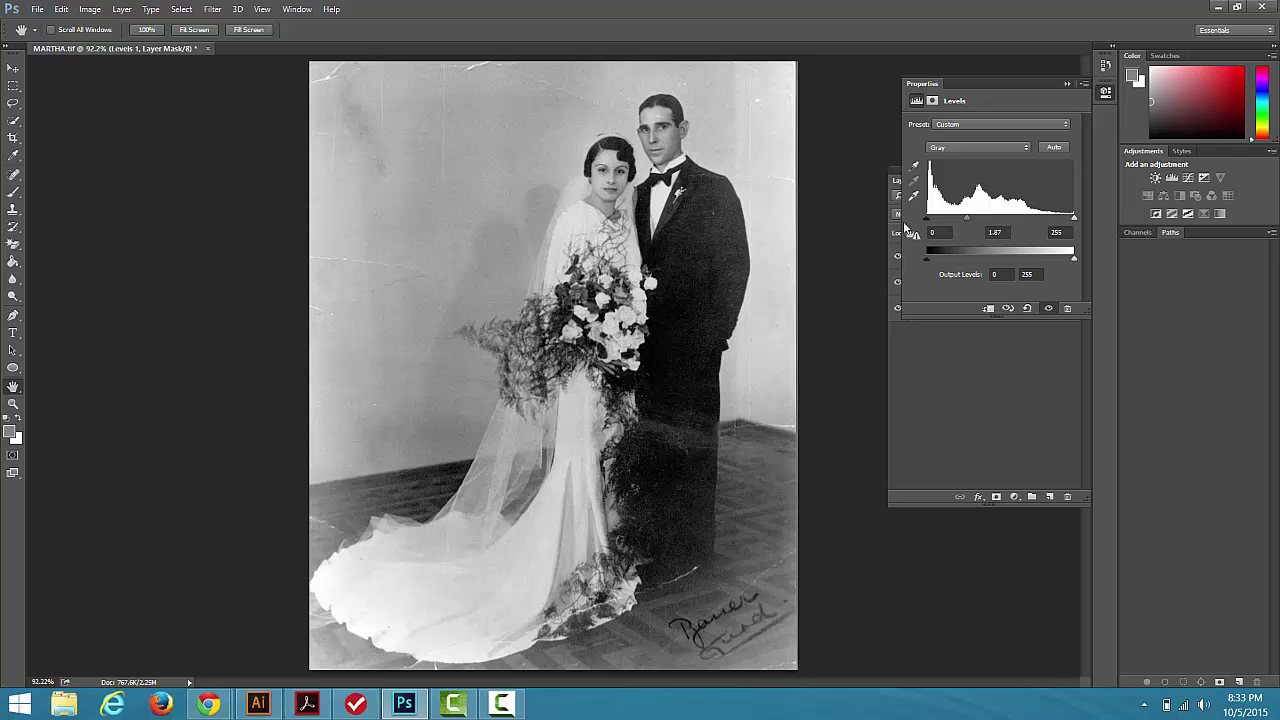
left_click_drag(928, 220, 928, 222)
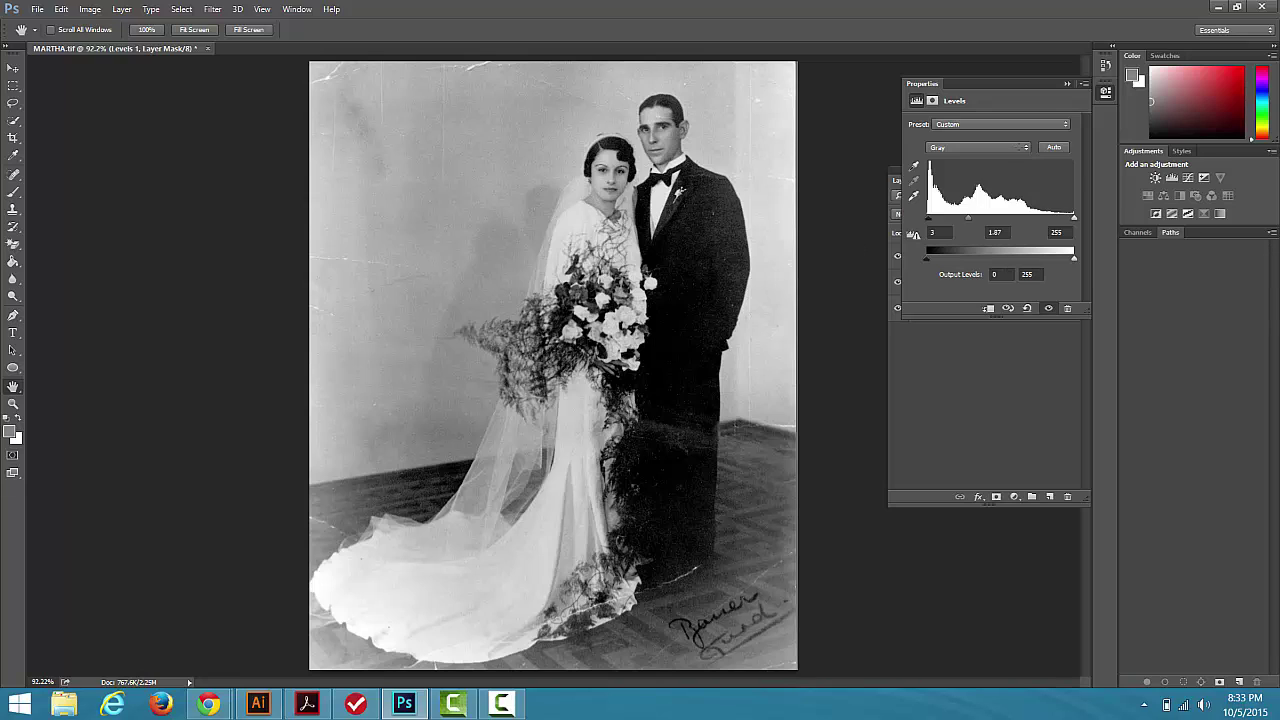
Step: Close the Levels properties, compare Levels 1 on and off, and keep it above Layer 1
left_click(1067, 84)
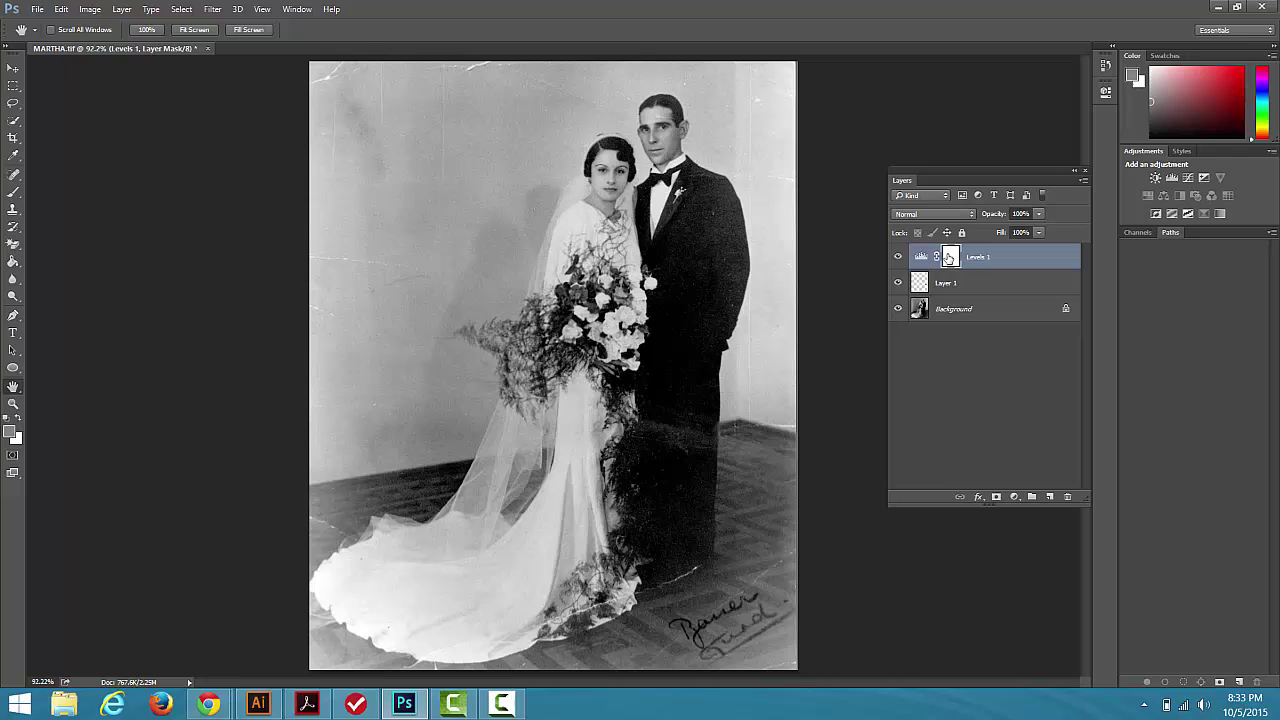
left_click(898, 258)
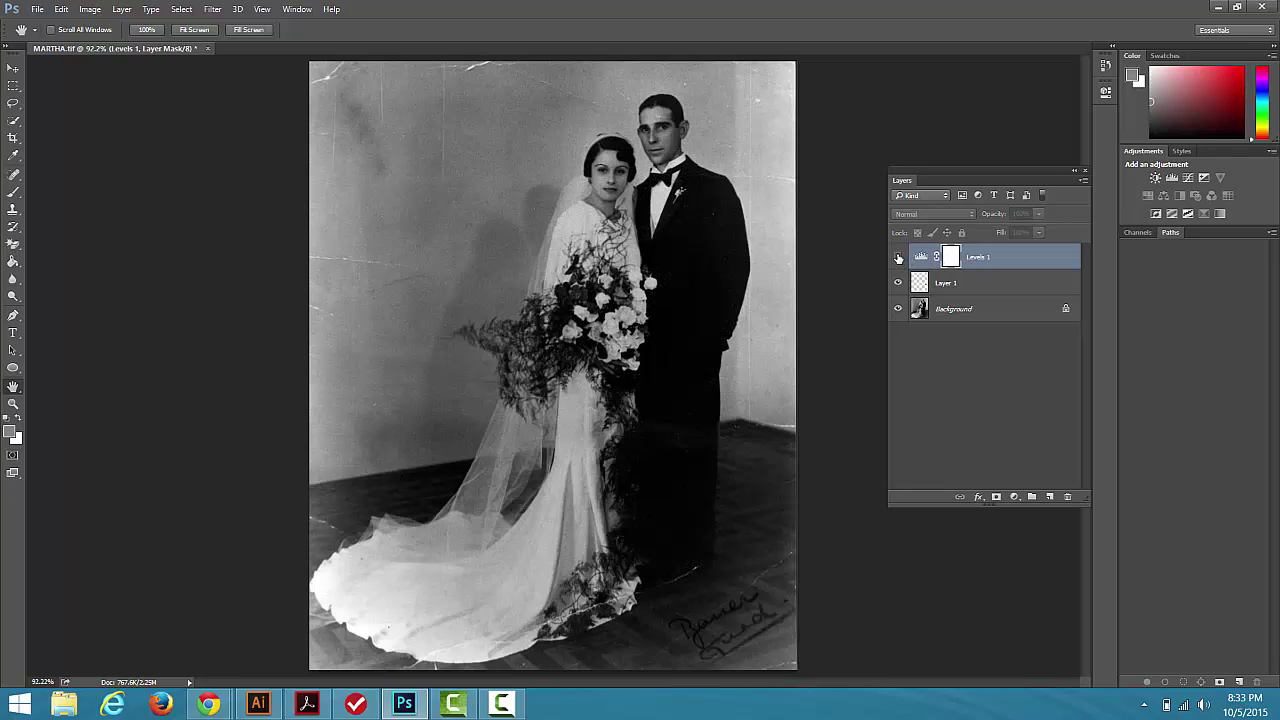
left_click(898, 258)
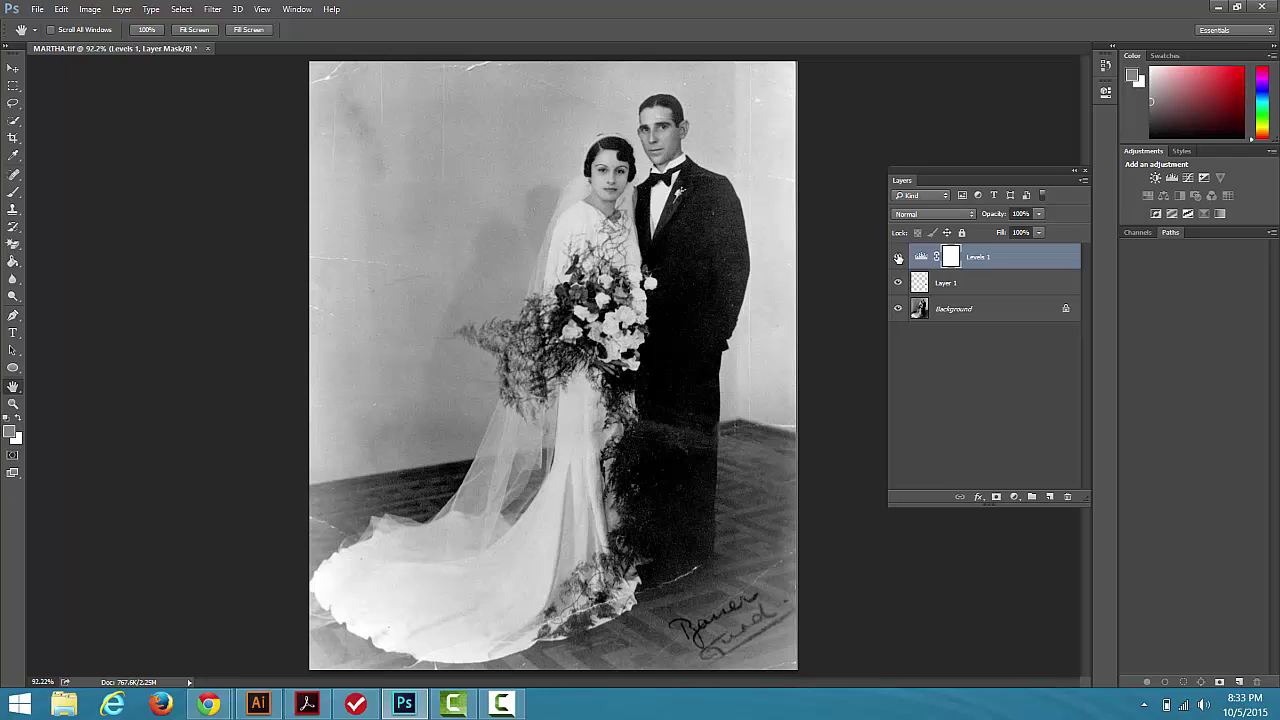
left_click(898, 258)
left_click(898, 258)
left_click_drag(1014, 257, 1006, 290)
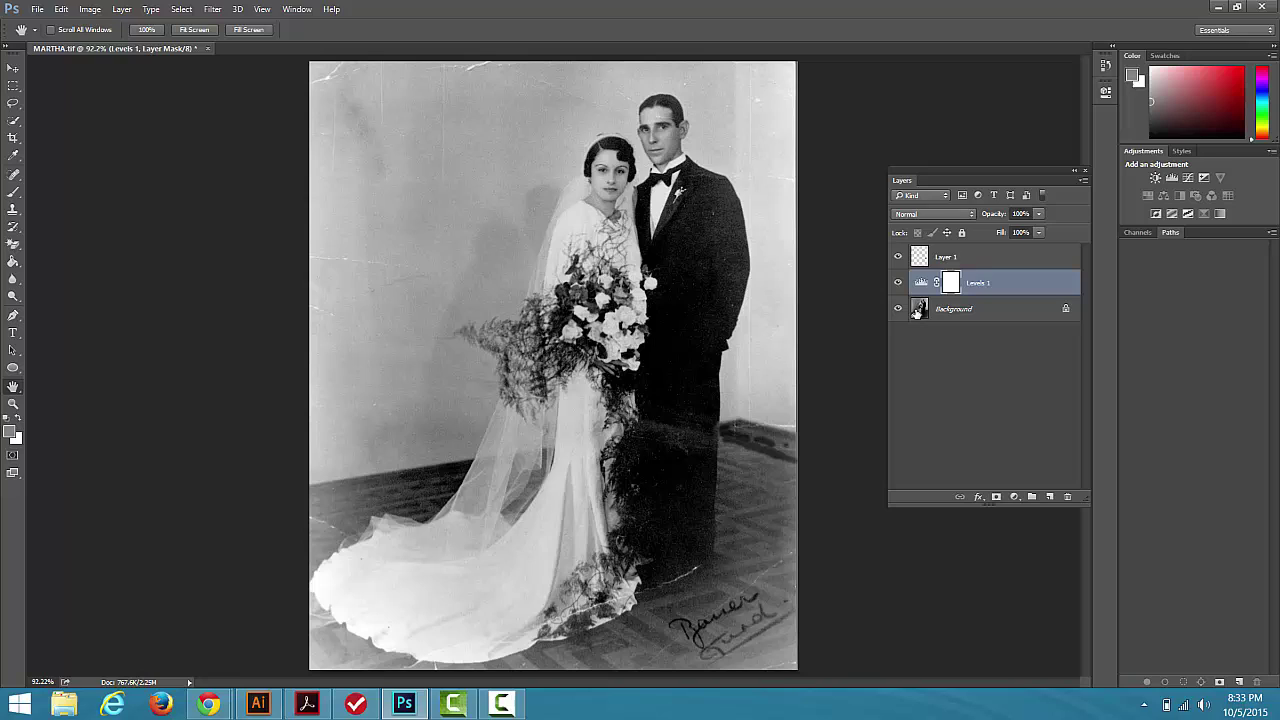
left_click_drag(996, 284, 997, 246)
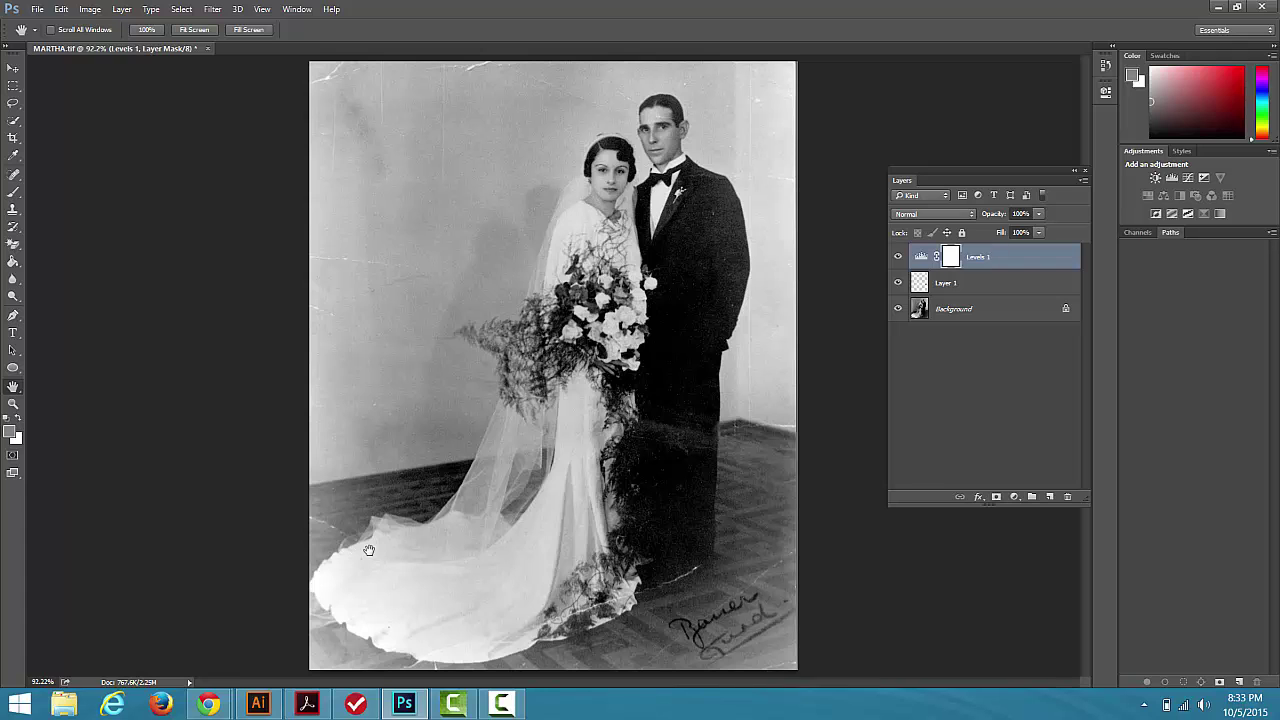
Step: Zoom to 200% on the bride's train
left_click(13, 403)
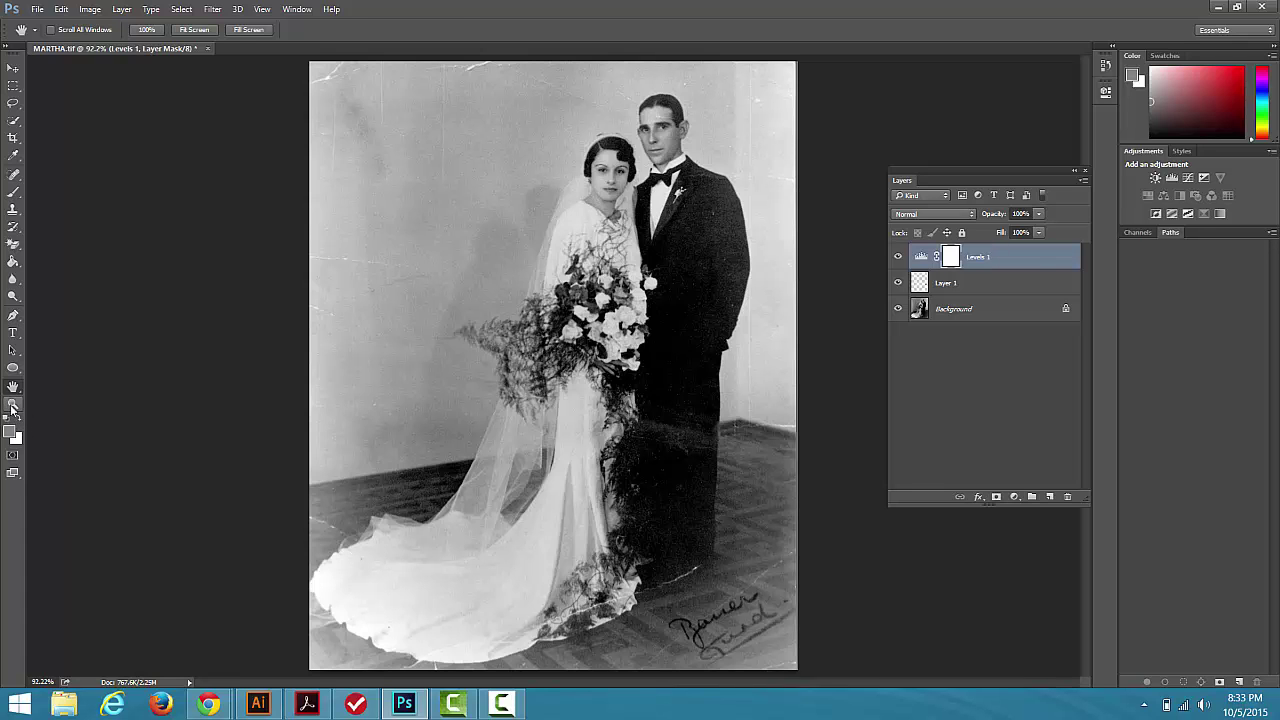
left_click(405, 614)
left_click(405, 614)
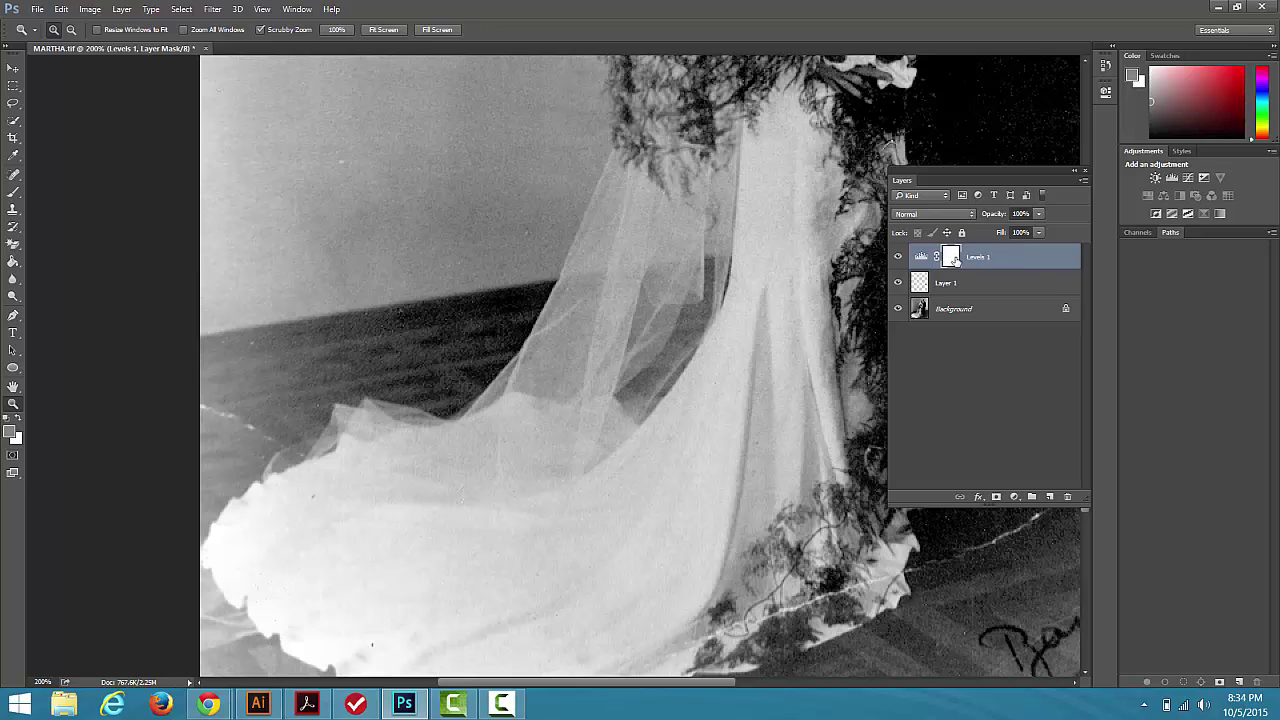
Step: Set a larger black brush at about 45% opacity and mask Levels along the train's hem
left_click(14, 193)
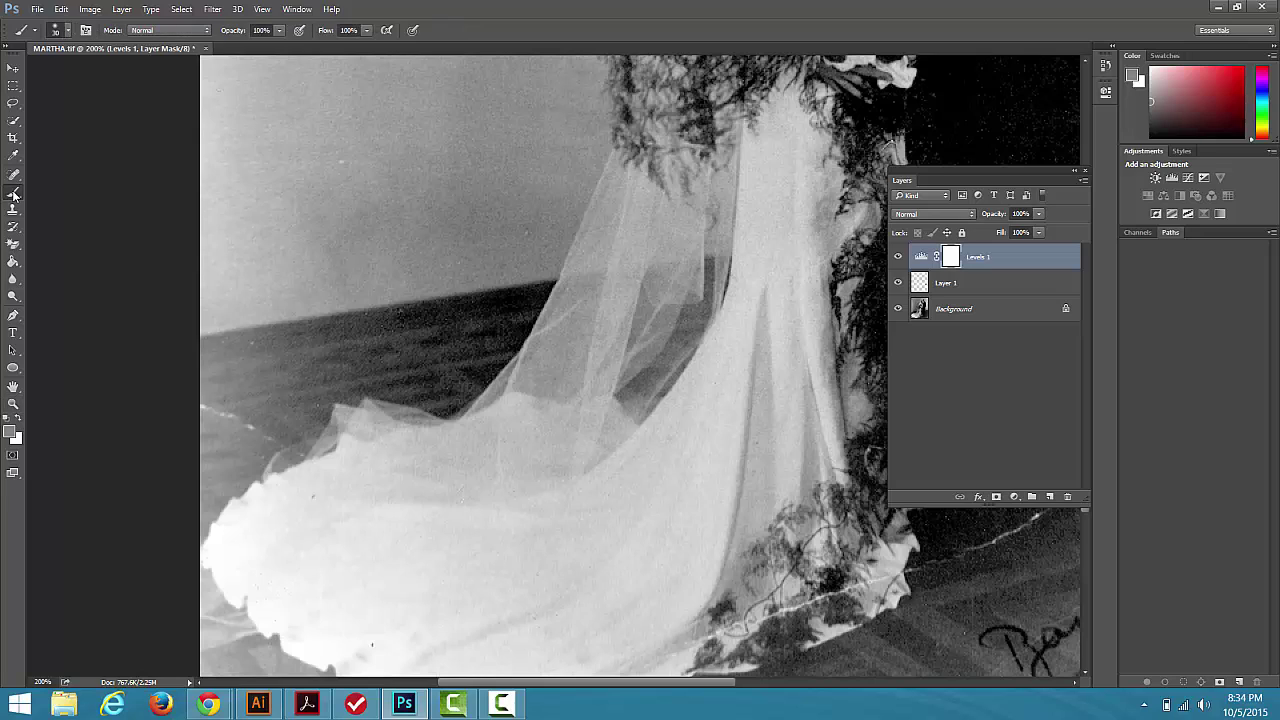
left_click(7, 419)
left_click(18, 419)
left_click(280, 30)
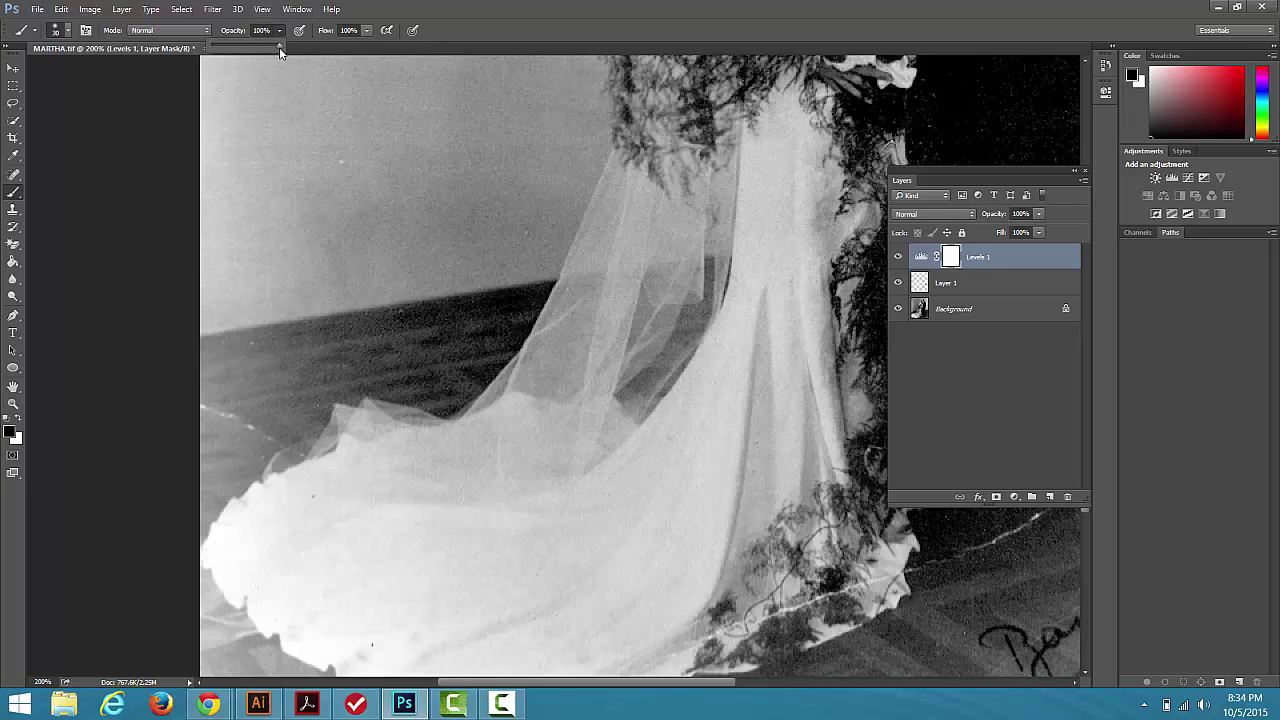
left_click_drag(283, 44, 255, 44)
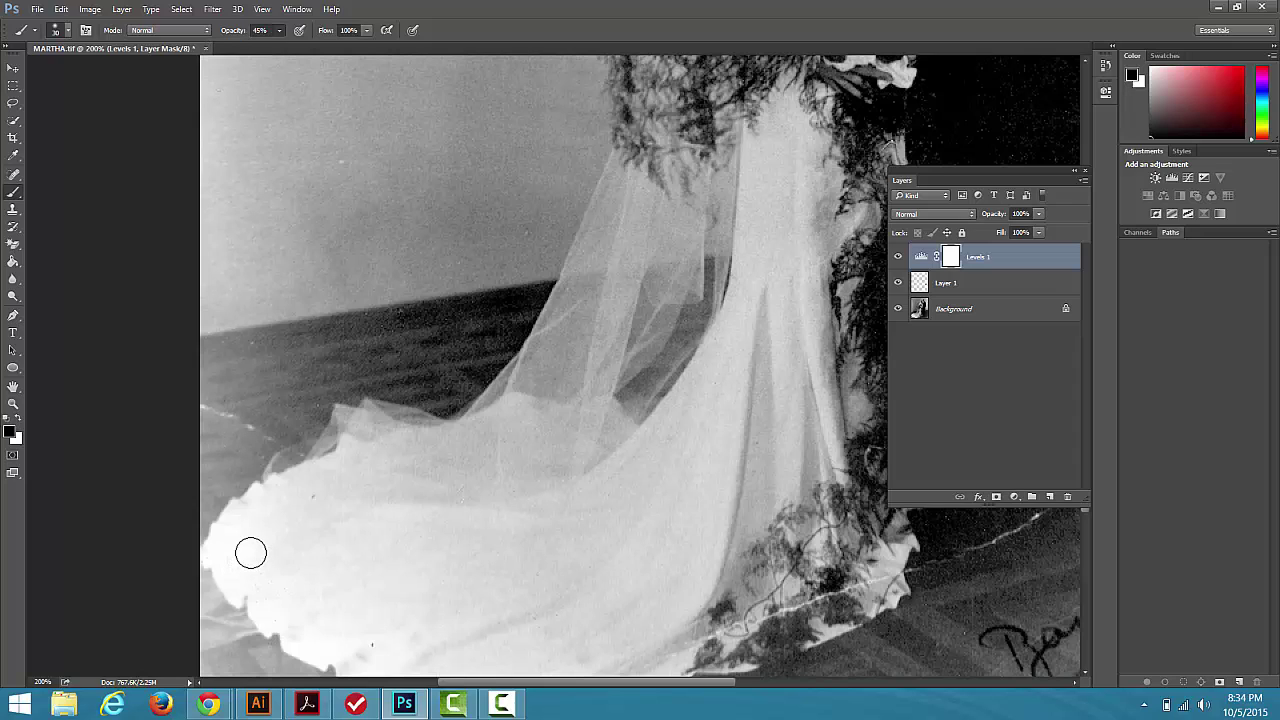
key("bracketright")
key("bracketright")
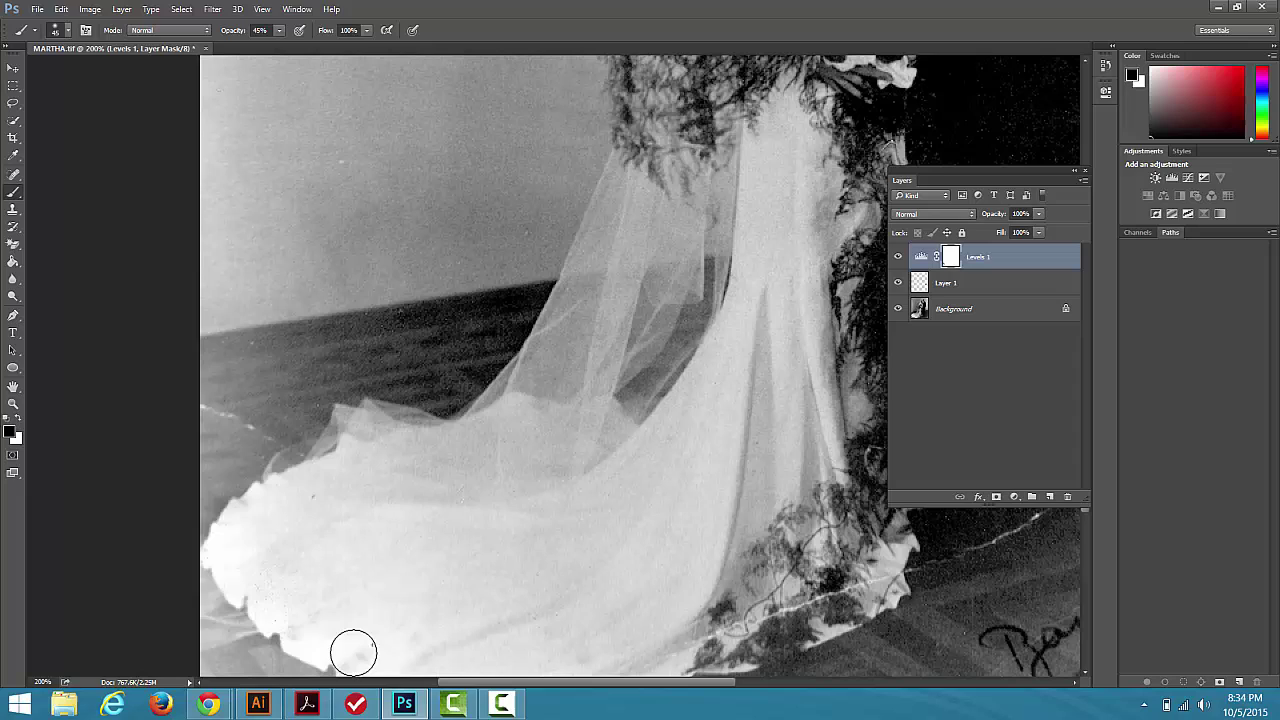
mouse_move(404, 656)
left_mouse_down()
mouse_move(375, 617)
mouse_move(460, 646)
left_mouse_up()
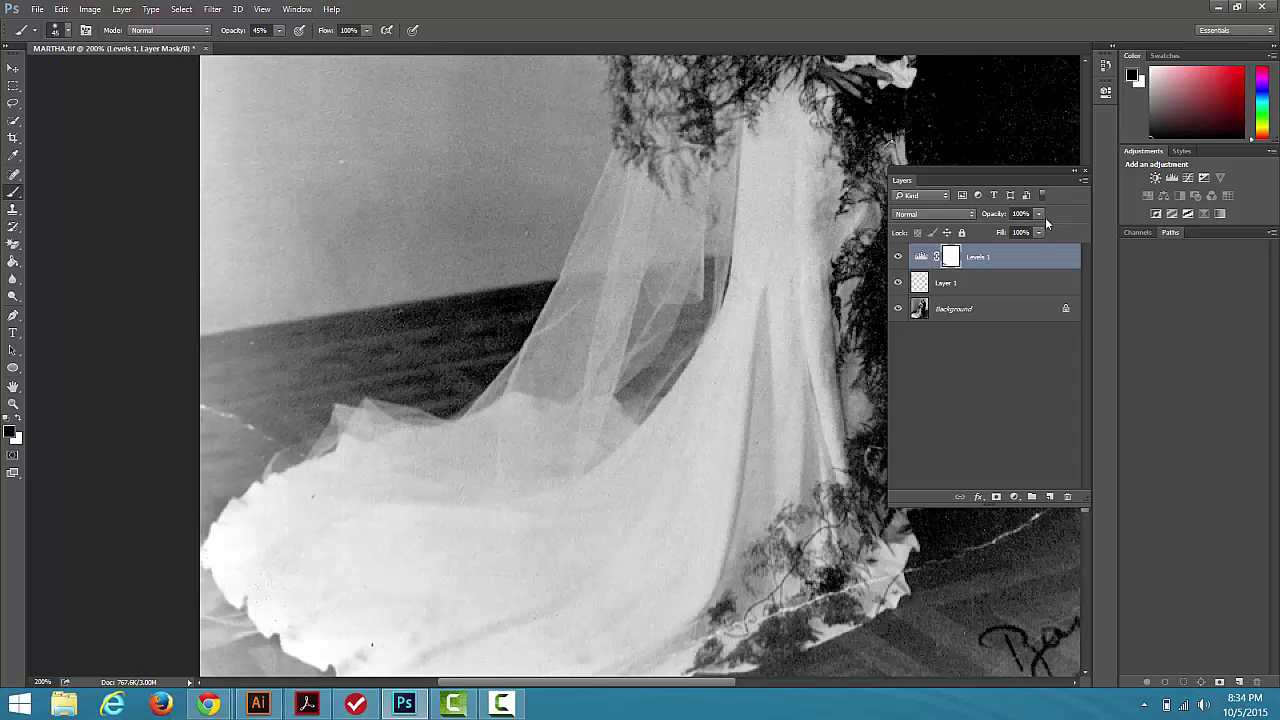
Step: Paint the Levels 1 mask at 38% opacity along the train's lower-left edge, then fit the photo
left_click(281, 31)
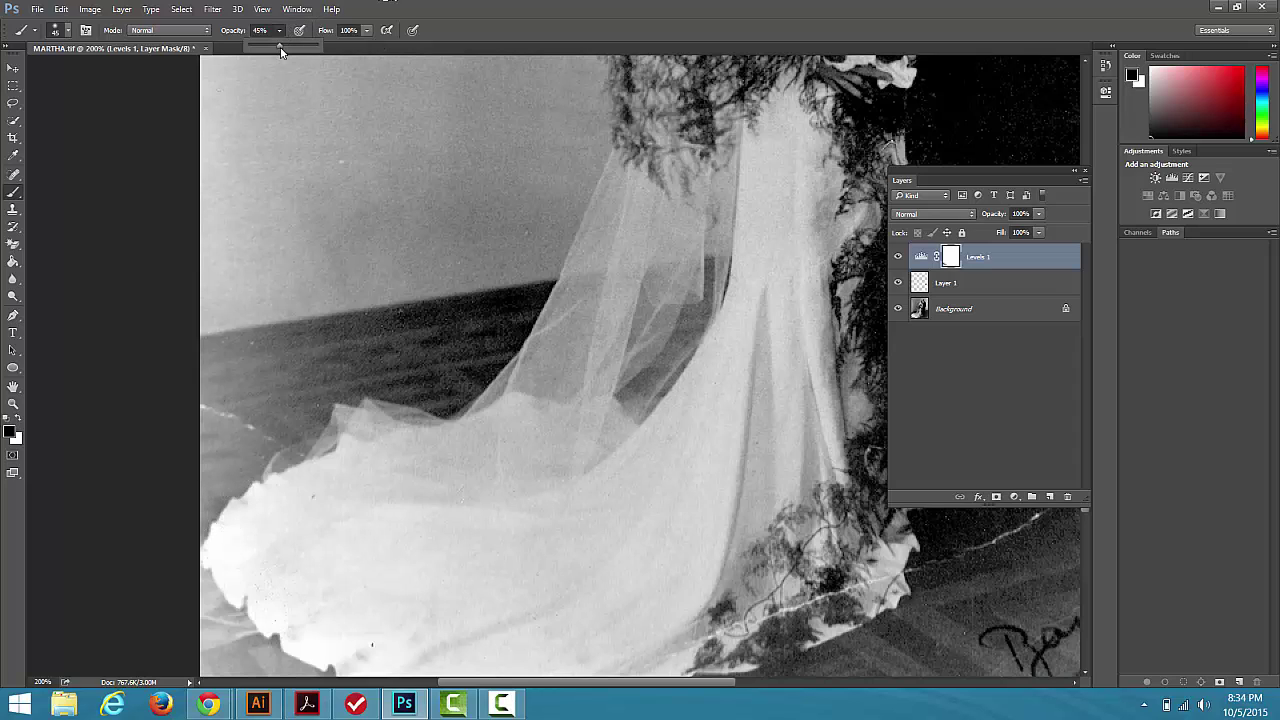
left_click_drag(283, 48, 343, 55)
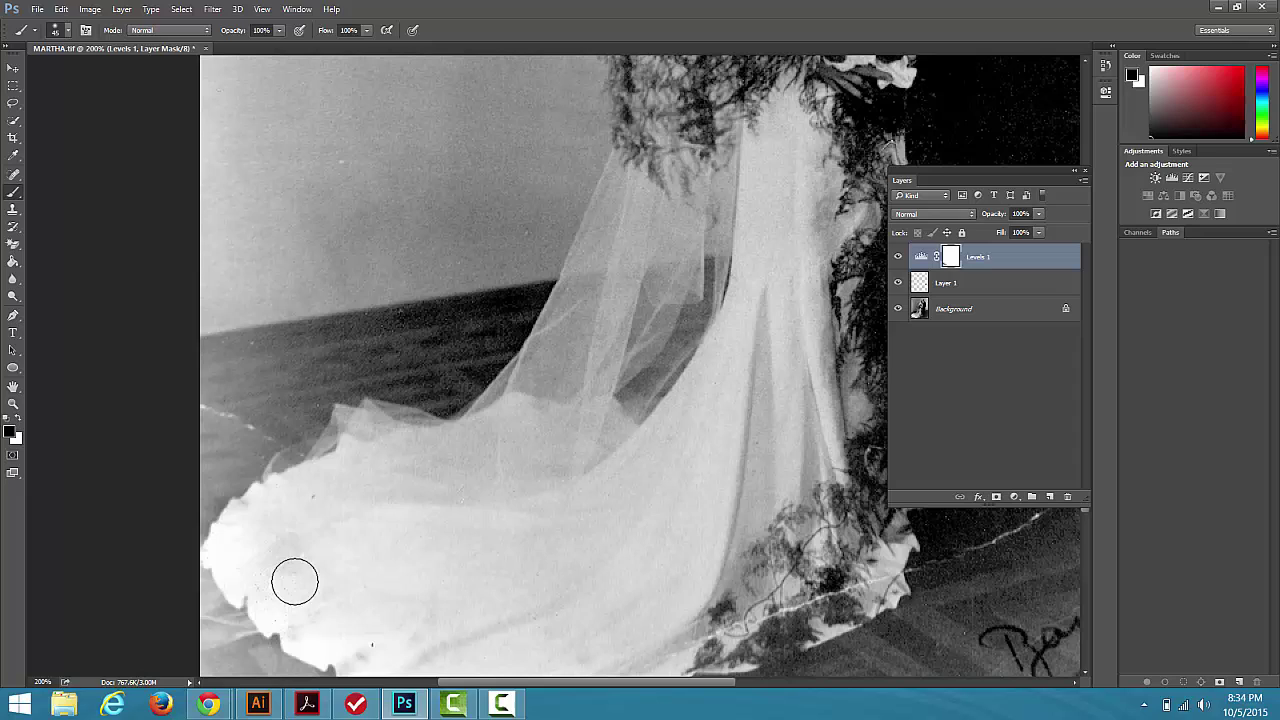
mouse_move(334, 560)
left_mouse_down()
mouse_move(206, 571)
mouse_move(215, 578)
left_mouse_up()
mouse_move(480, 532)
left_mouse_down()
mouse_move(651, 486)
mouse_move(582, 521)
mouse_move(461, 510)
mouse_move(434, 525)
left_mouse_up()
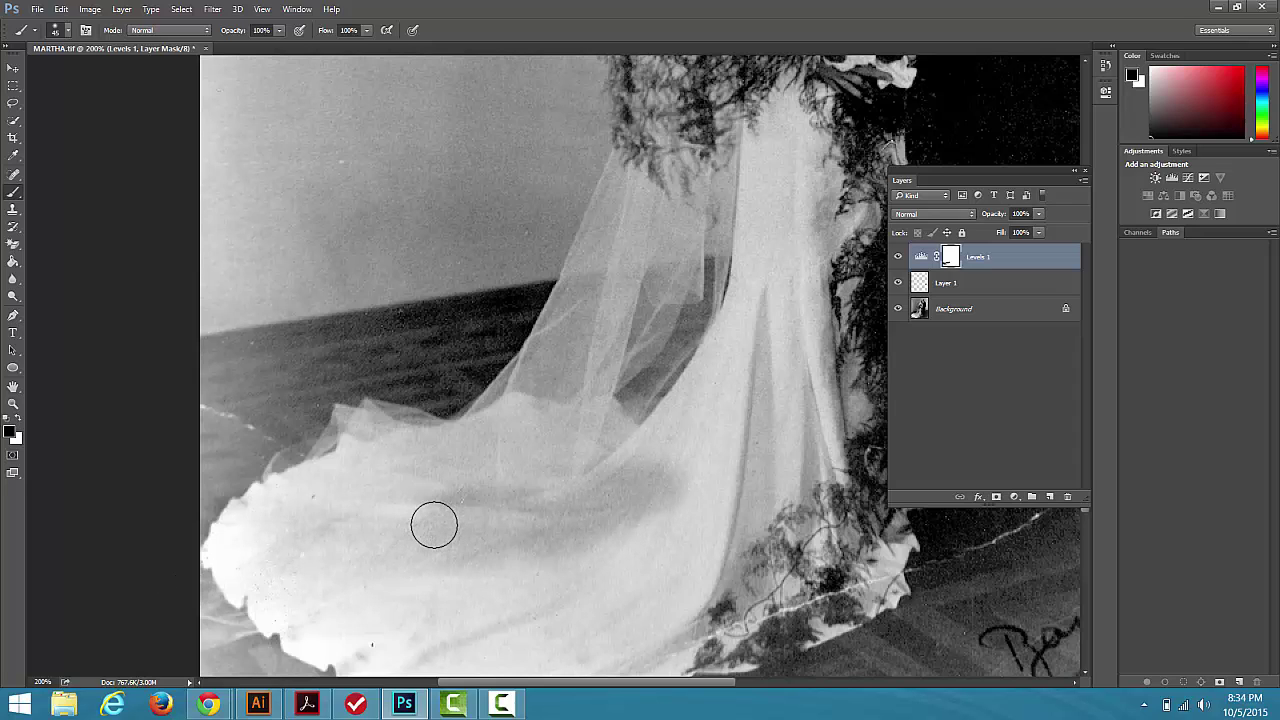
key("ctrl+z")
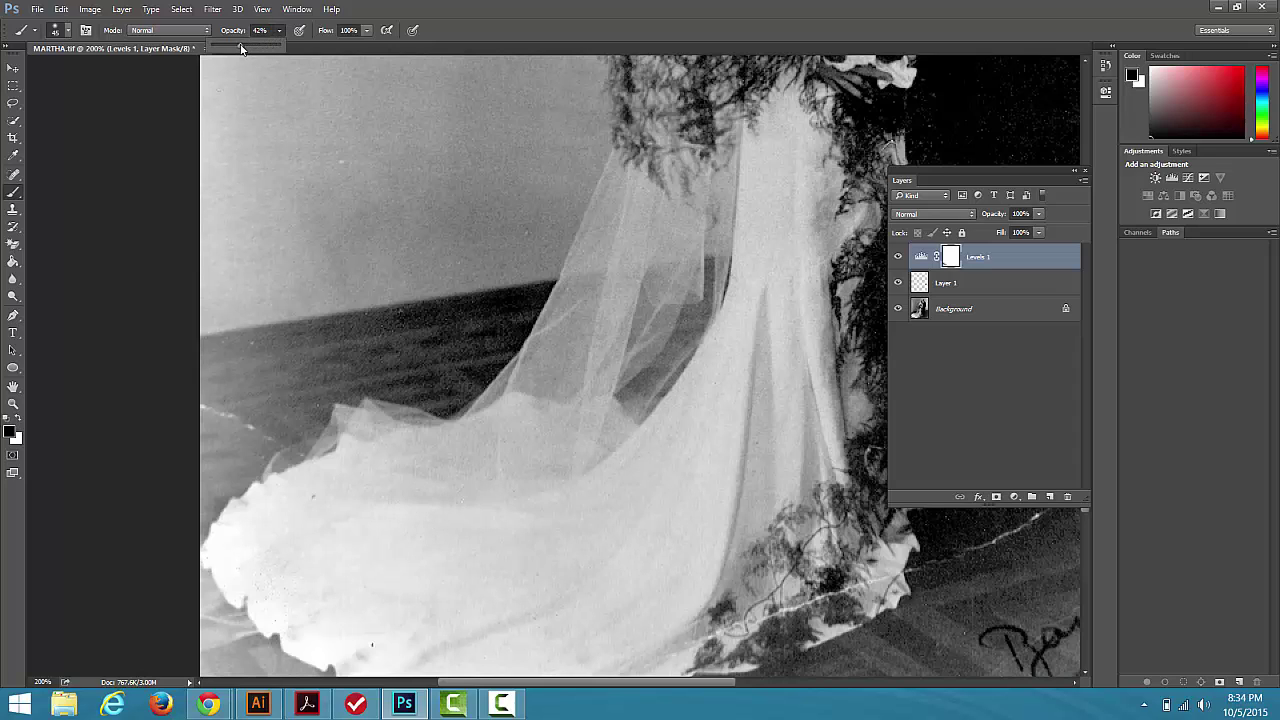
left_click(278, 505)
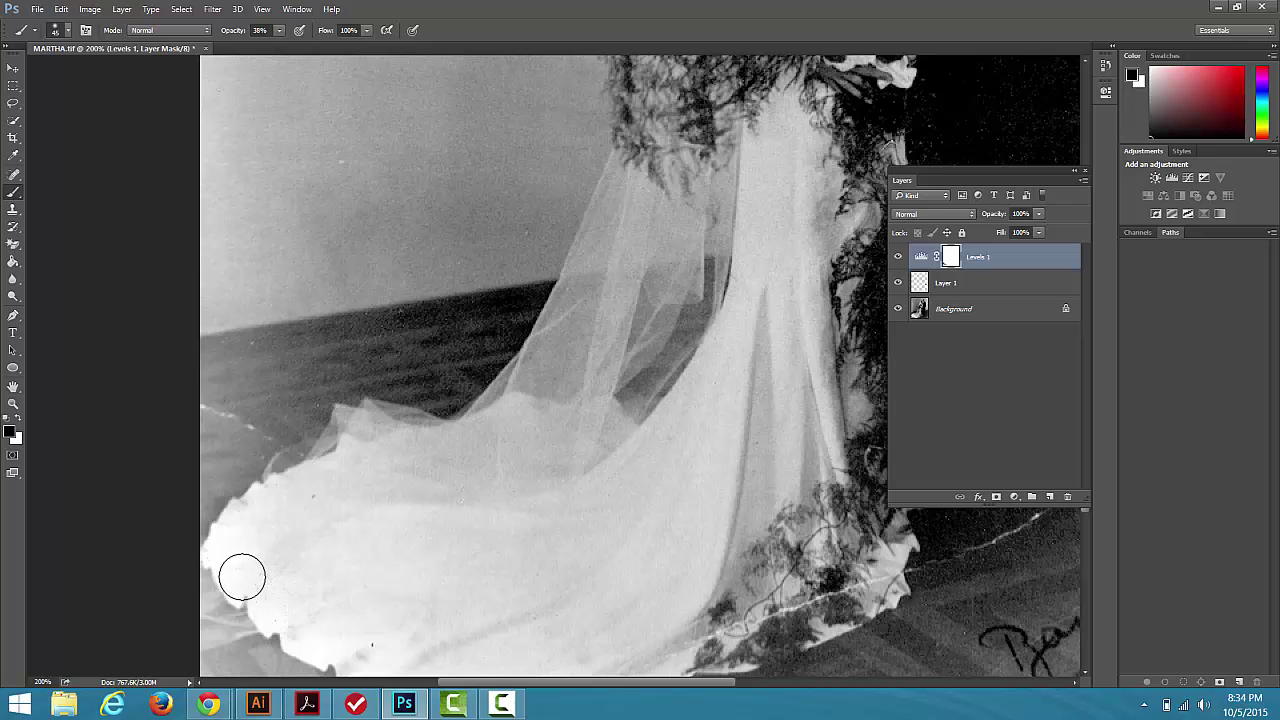
mouse_move(236, 576)
left_mouse_down()
mouse_move(340, 646)
mouse_move(318, 643)
mouse_move(408, 666)
left_mouse_up()
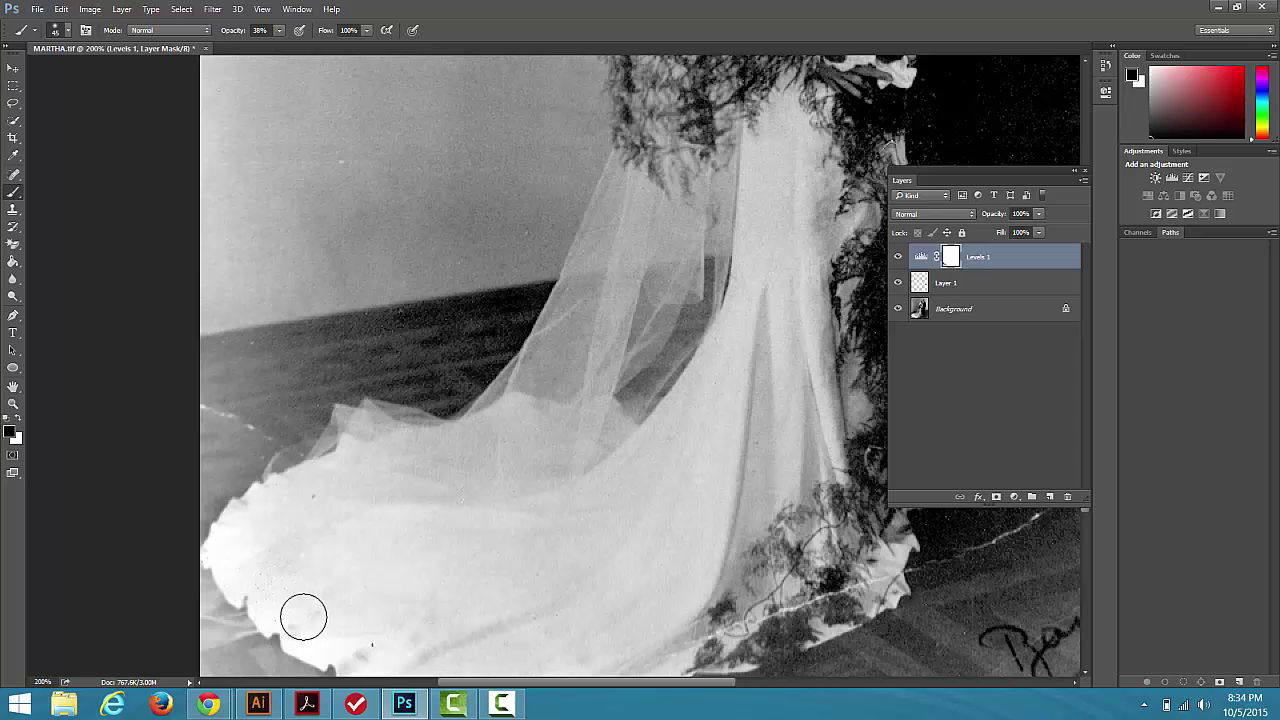
mouse_move(306, 611)
left_mouse_down()
mouse_move(266, 597)
mouse_move(229, 529)
mouse_move(291, 491)
left_mouse_up()
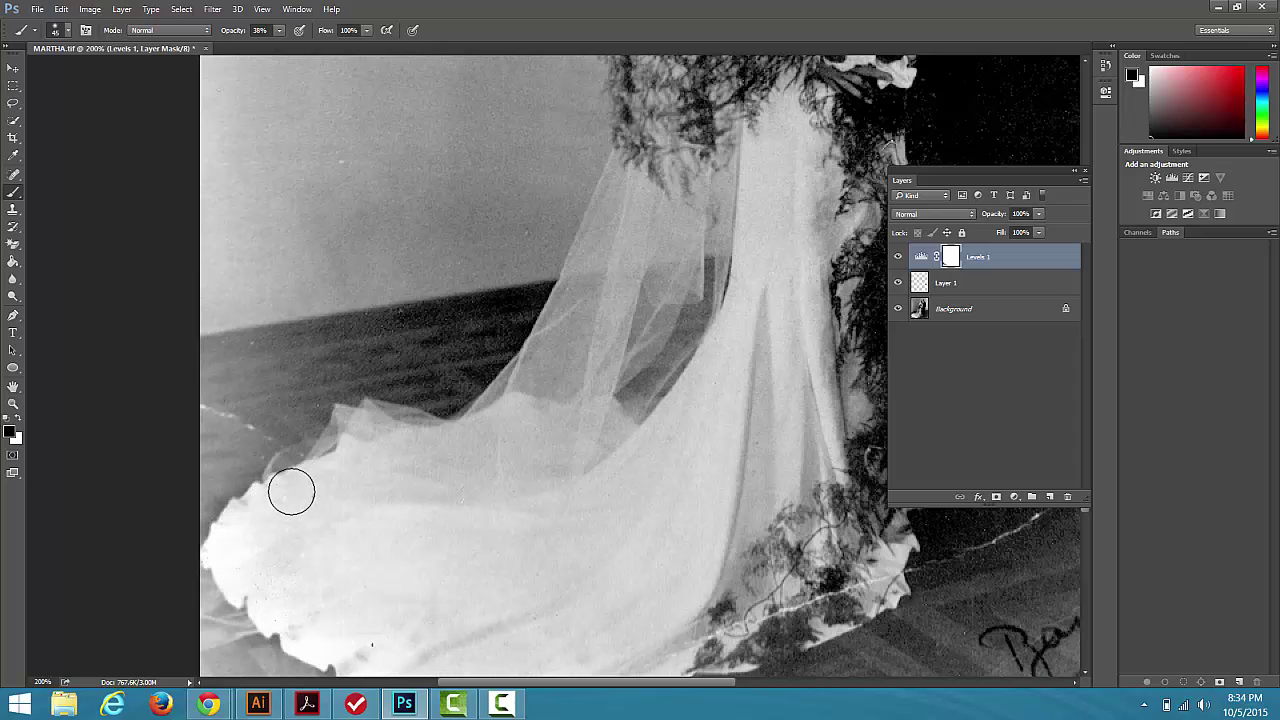
double_click(13, 387)
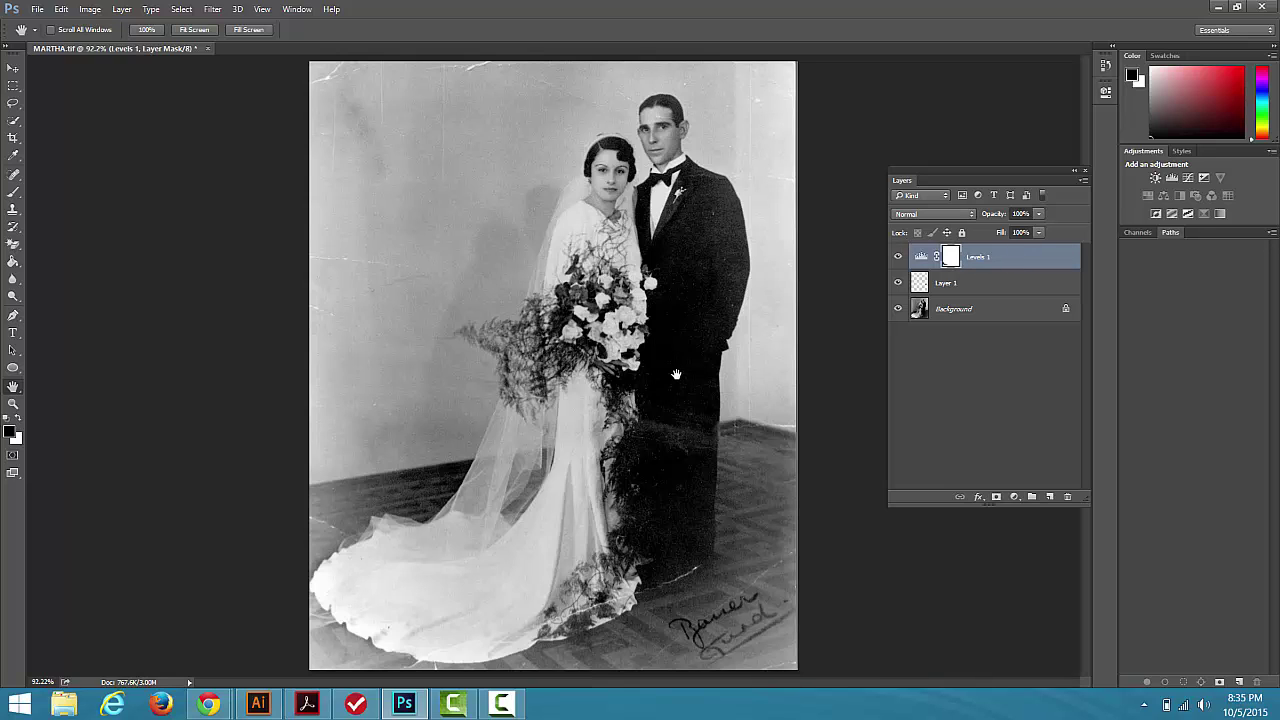
Step: Compare the photo with Levels 1 hidden and shown, then set its white input to 198
left_click(898, 258)
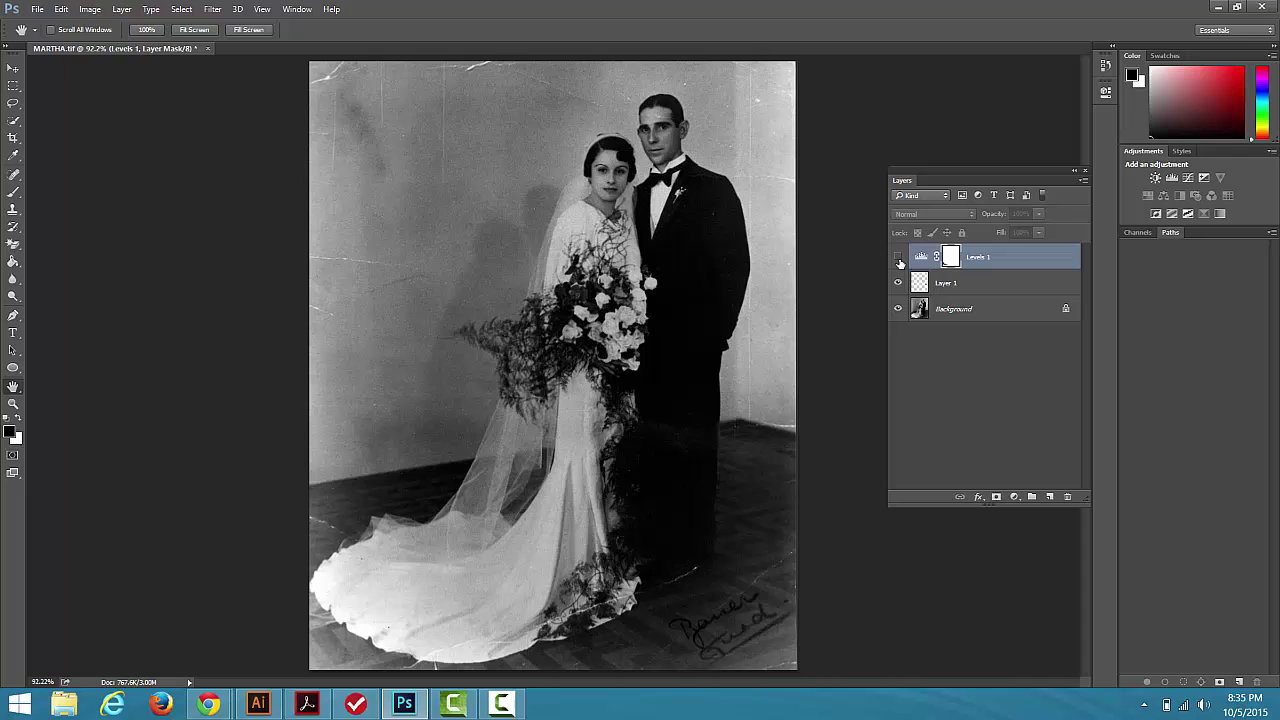
left_click(898, 258)
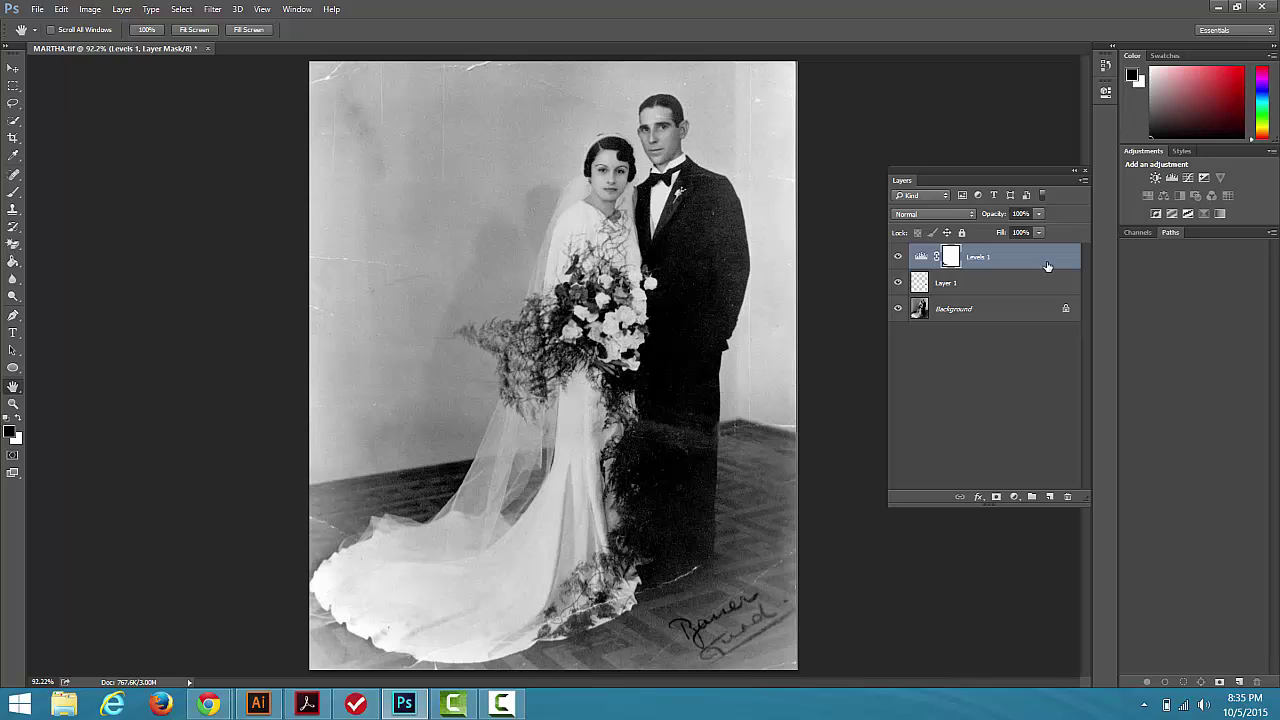
double_click(976, 262)
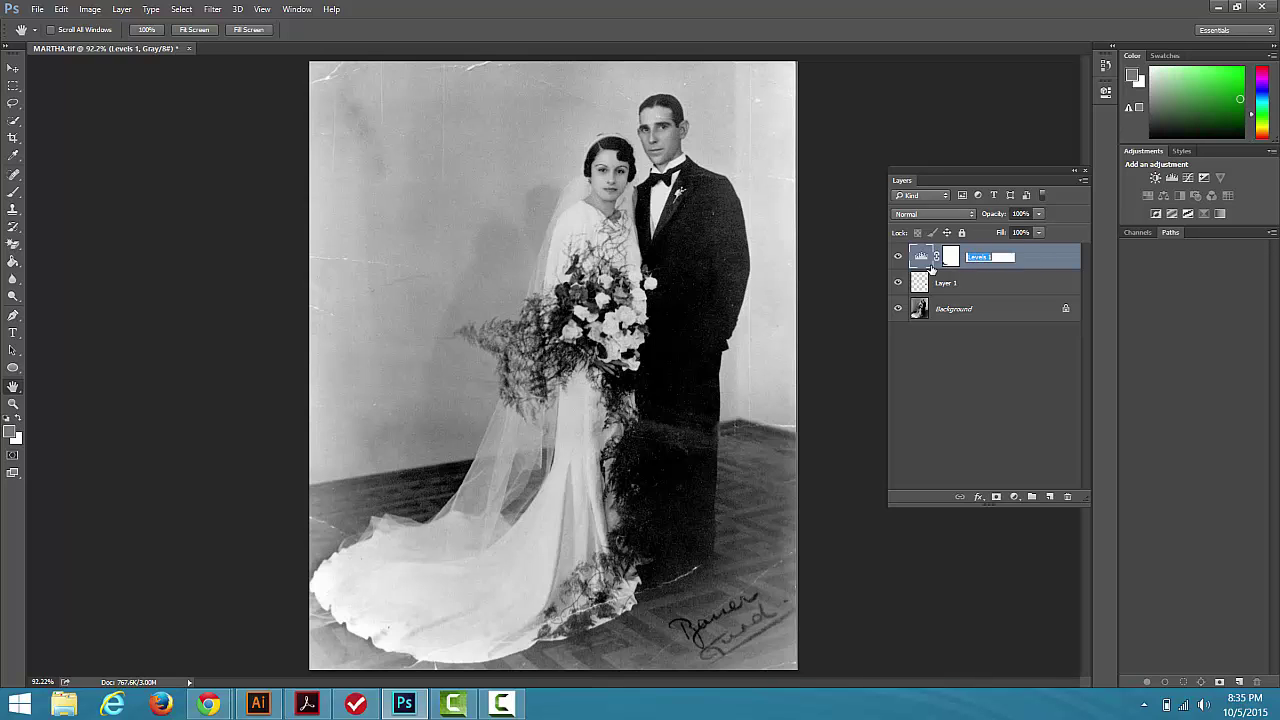
double_click(930, 262)
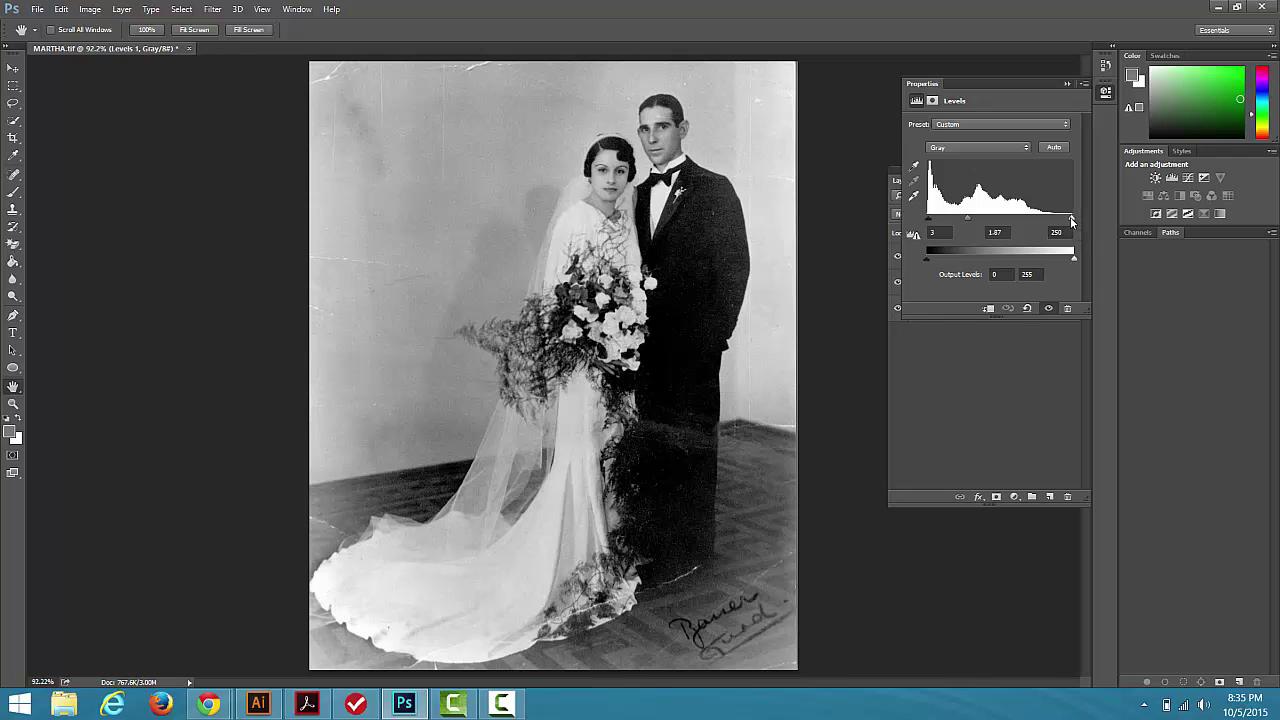
mouse_move(1065, 218)
left_mouse_down()
mouse_move(1032, 222)
mouse_move(1046, 221)
left_mouse_up()
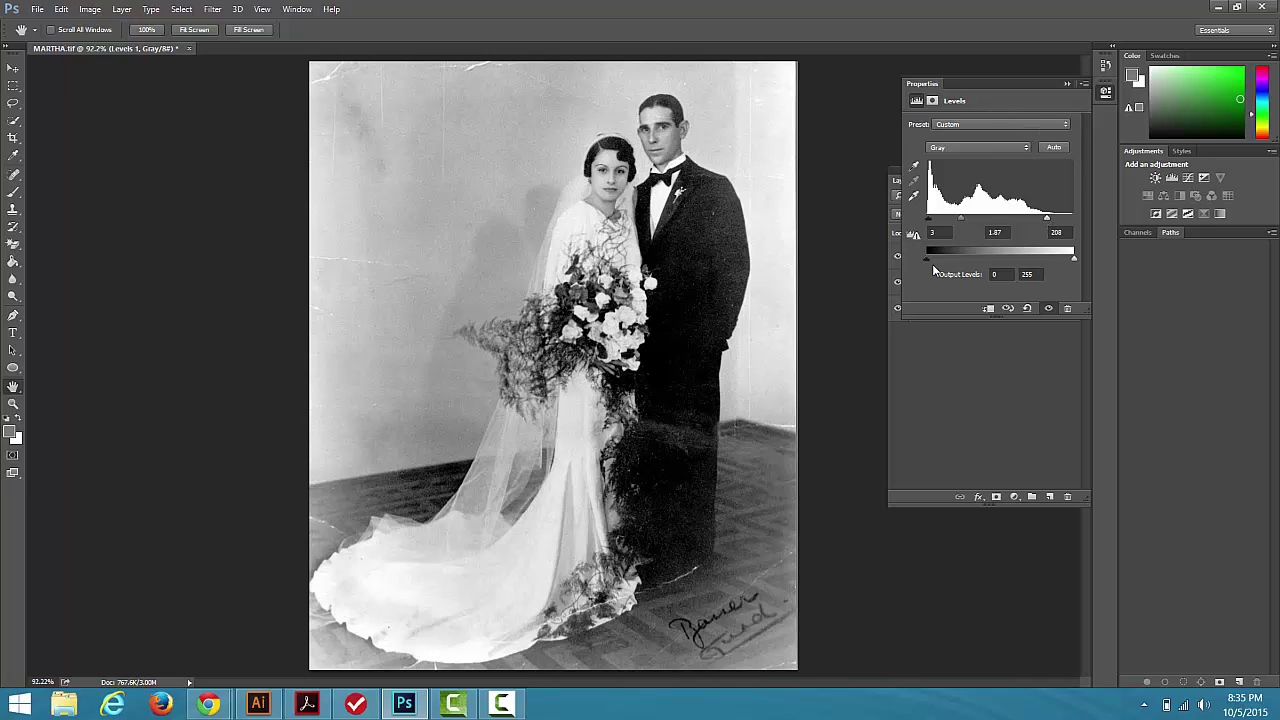
Step: Select the Levels 1 mask and brush black over the bride's train to hold back brightening
left_click(1067, 82)
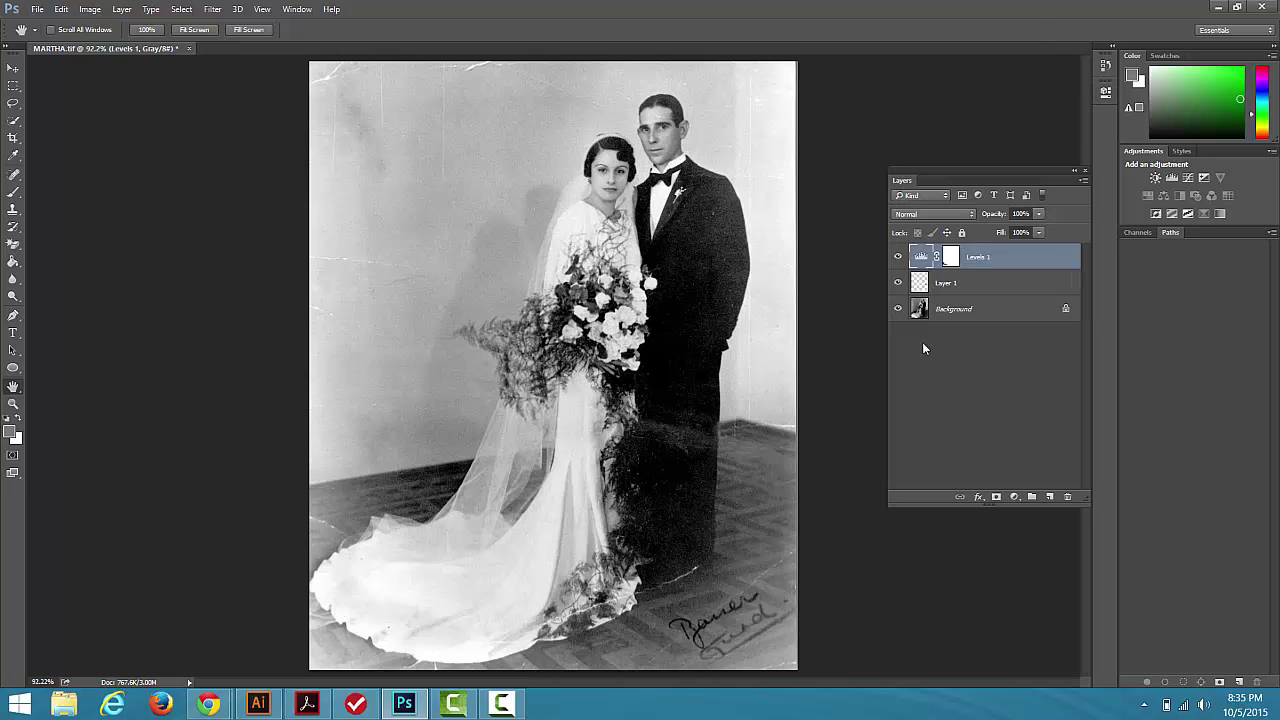
left_click(946, 258)
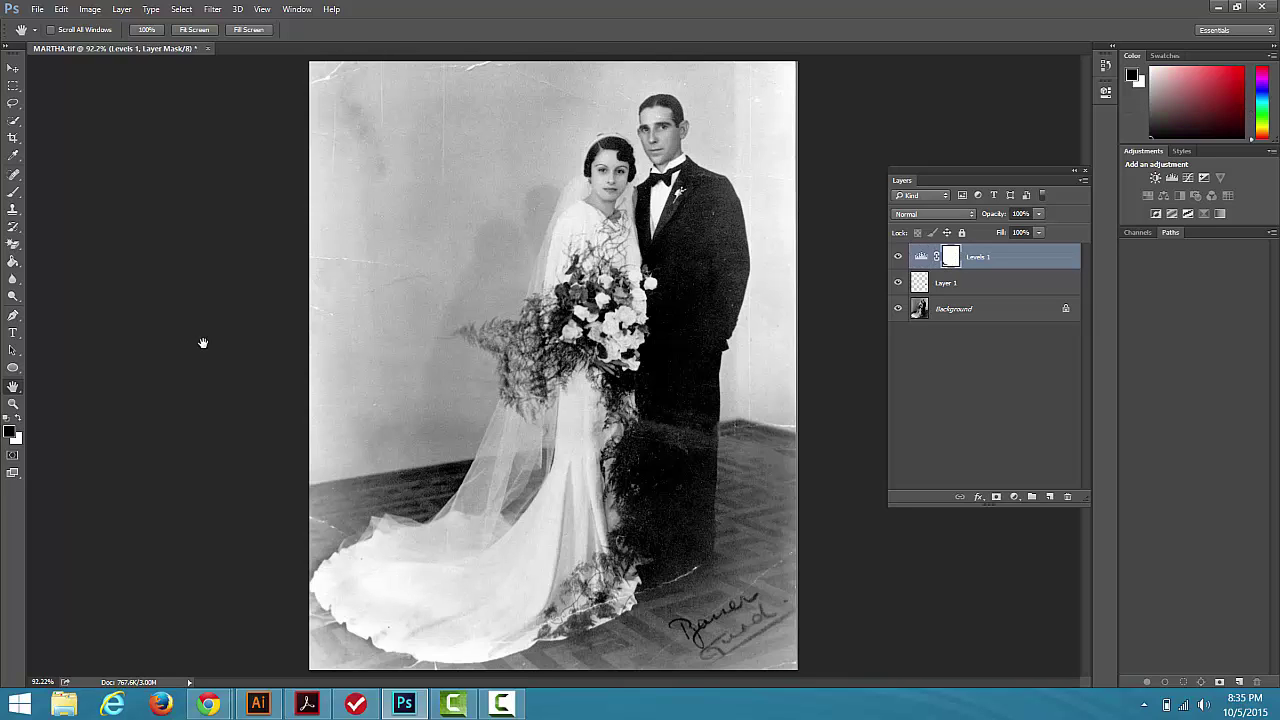
left_click(16, 197)
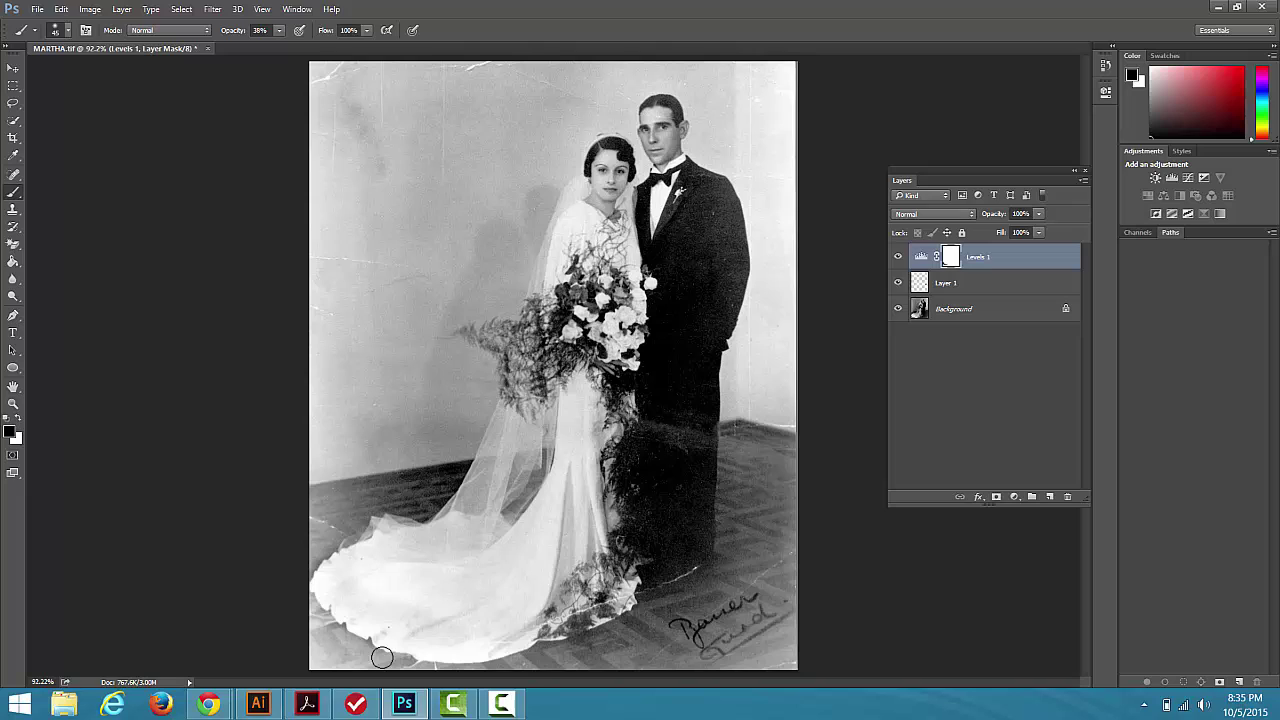
mouse_move(408, 593)
left_mouse_down()
mouse_move(461, 604)
mouse_move(378, 576)
mouse_move(438, 565)
mouse_move(417, 610)
mouse_move(362, 575)
mouse_move(403, 638)
mouse_move(470, 650)
mouse_move(440, 654)
mouse_move(489, 645)
mouse_move(432, 646)
mouse_move(337, 583)
left_mouse_up()
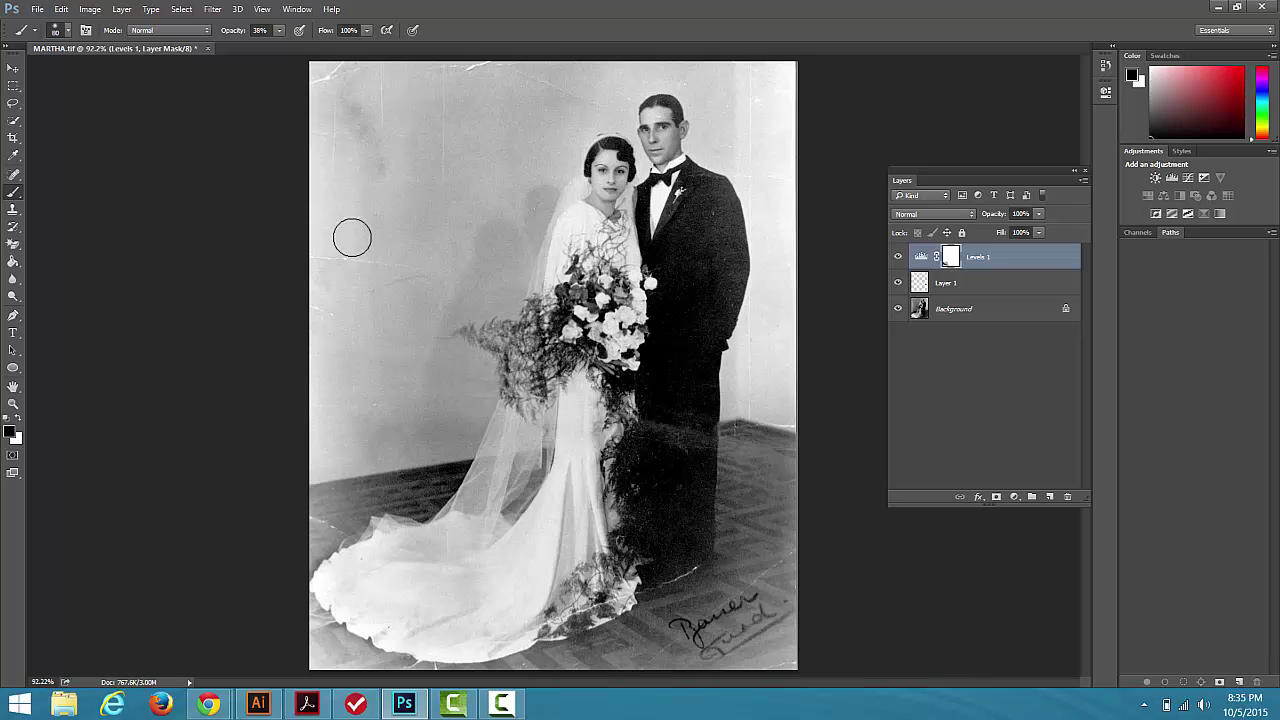
Step: Zoom in near the groom's legs and clone out the light streak on his coat
left_click(13, 403)
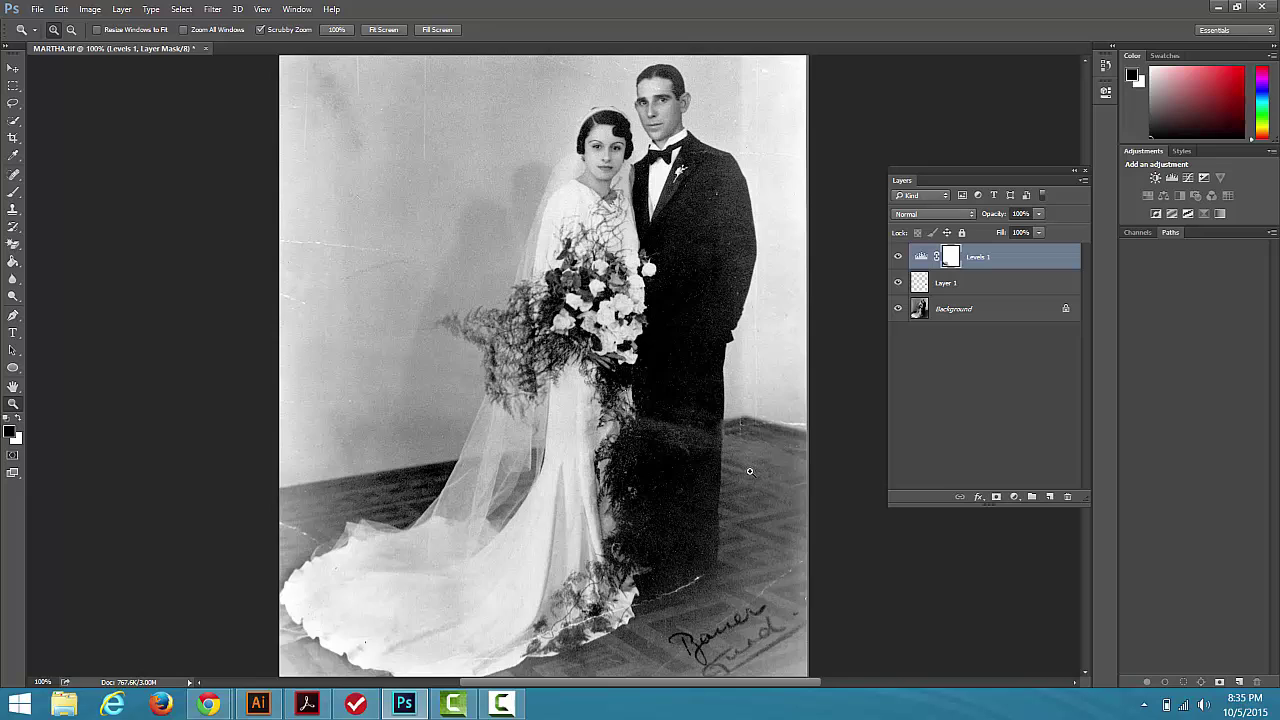
left_click(674, 452)
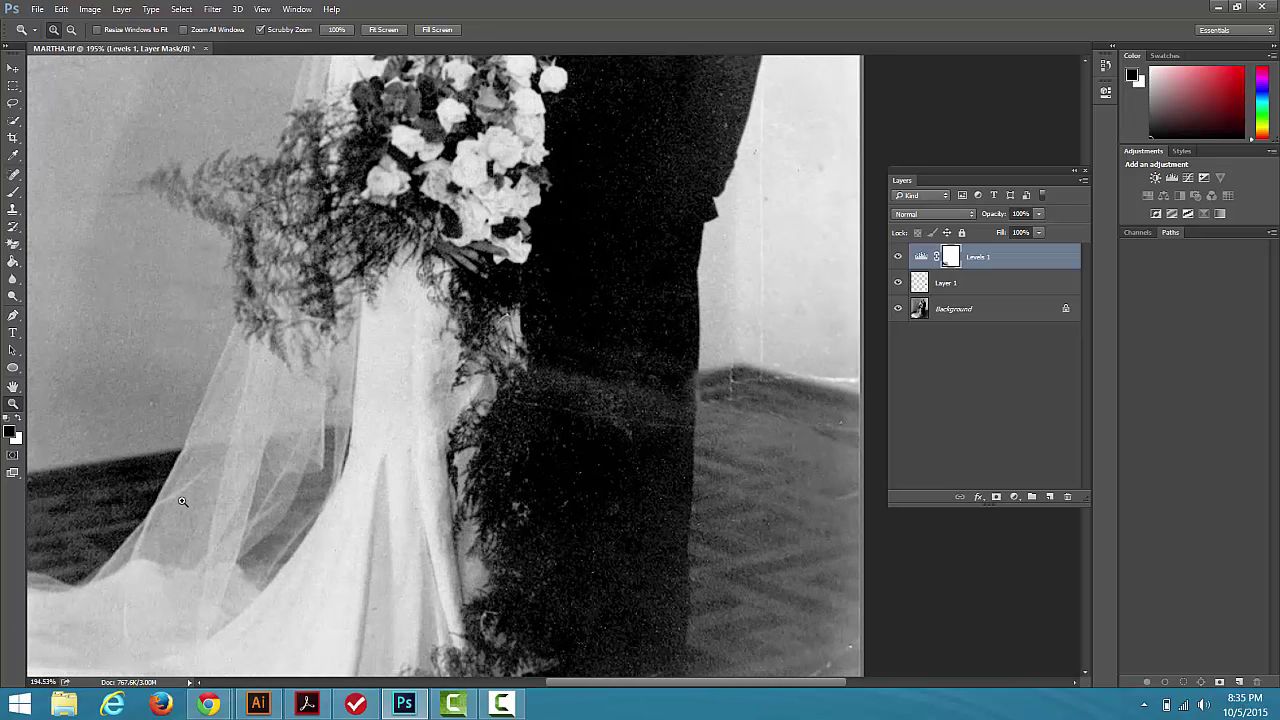
left_click(13, 209)
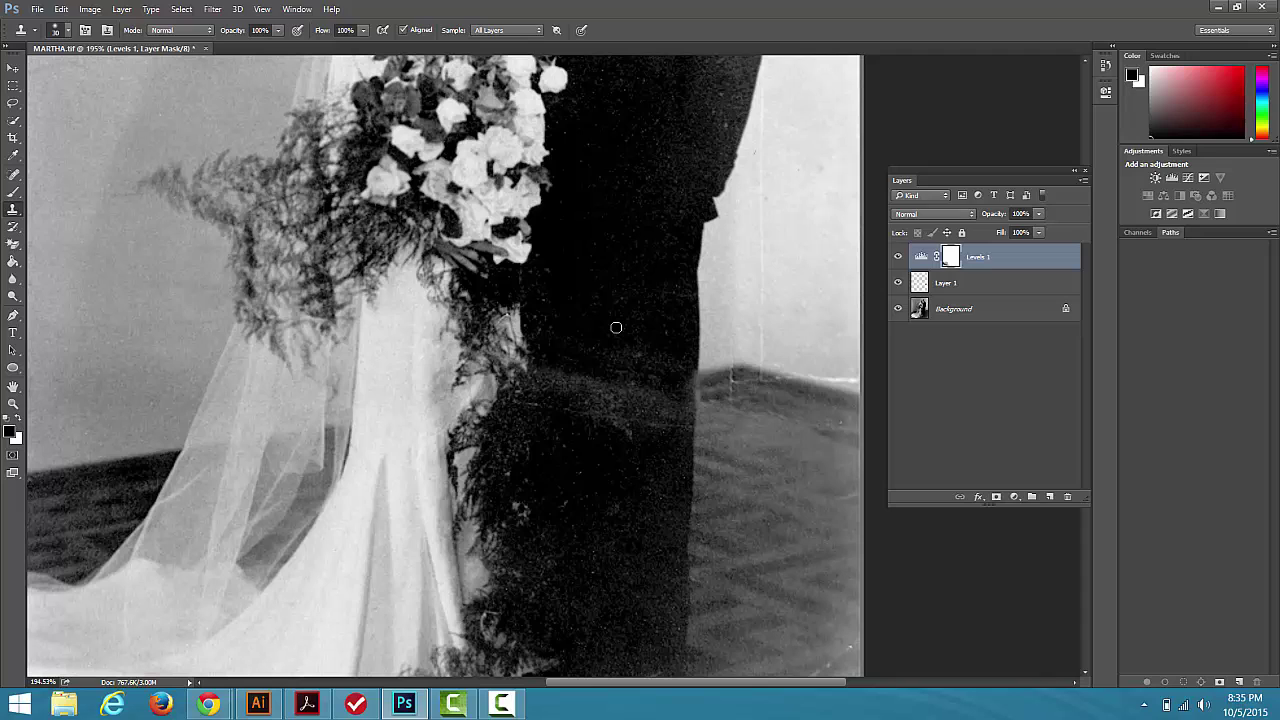
left_click(637, 304, "alt")
mouse_move(631, 369)
left_mouse_down()
mouse_move(669, 414)
mouse_move(678, 386)
mouse_move(680, 417)
mouse_move(591, 381)
mouse_move(550, 381)
left_mouse_up()
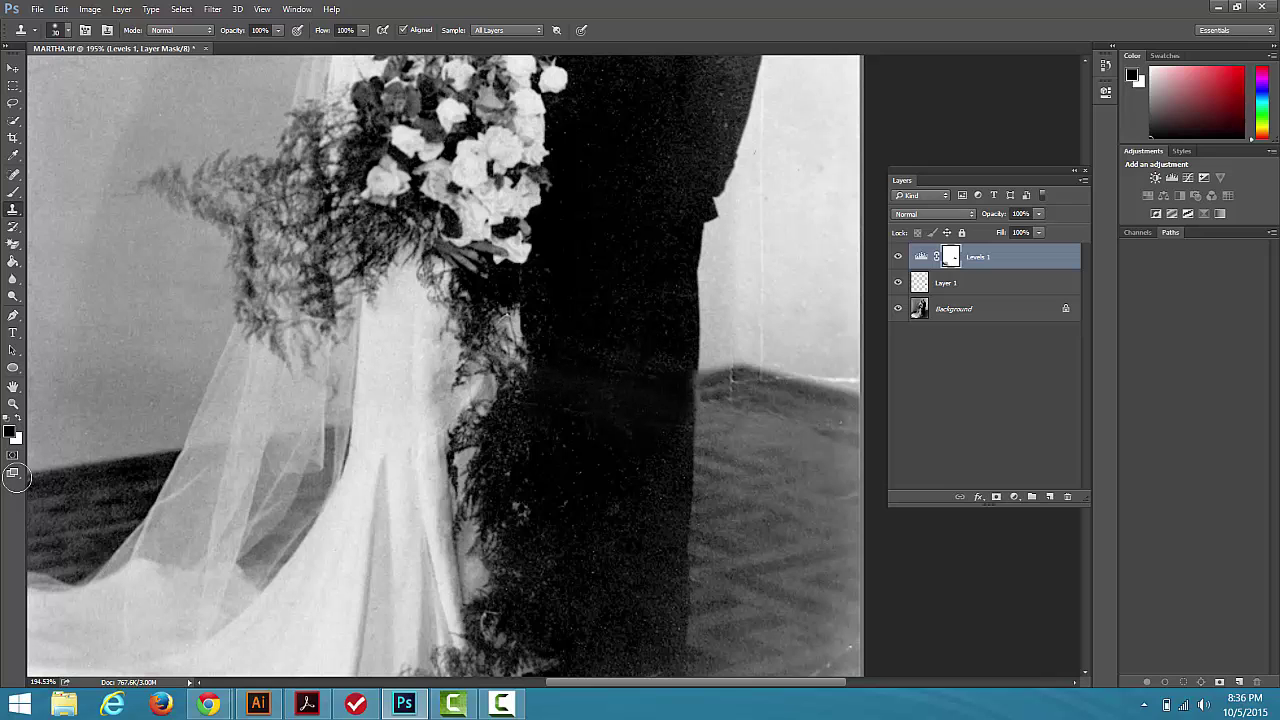
double_click(13, 386)
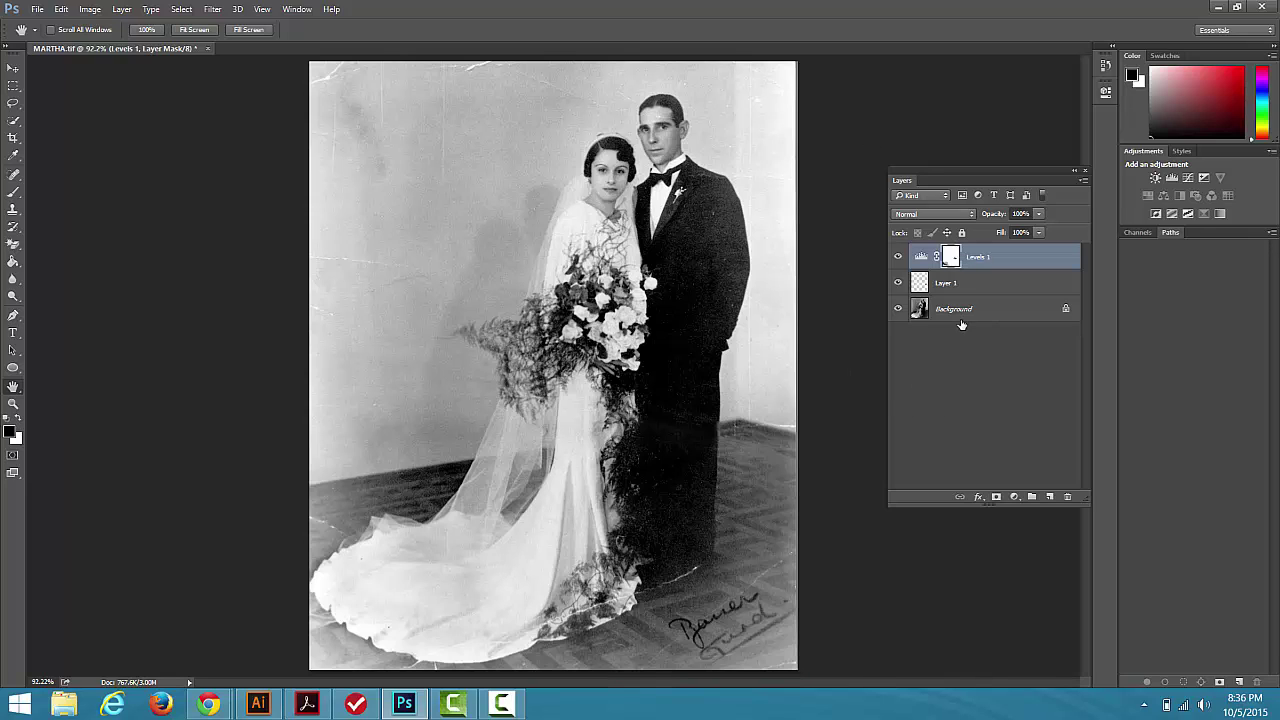
Step: Save As a layered Photoshop PSD named MARTHA_Lisa.psd in Downloads
left_click(37, 9)
left_click(71, 159)
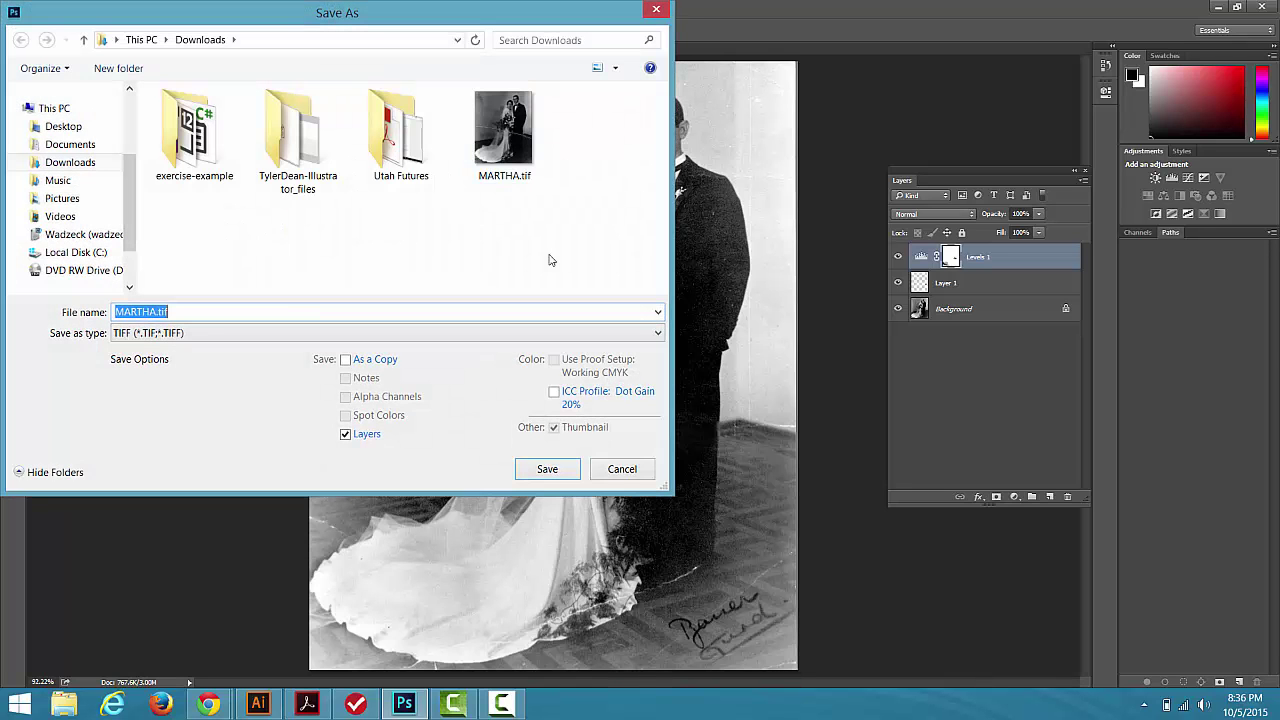
left_click(162, 336)
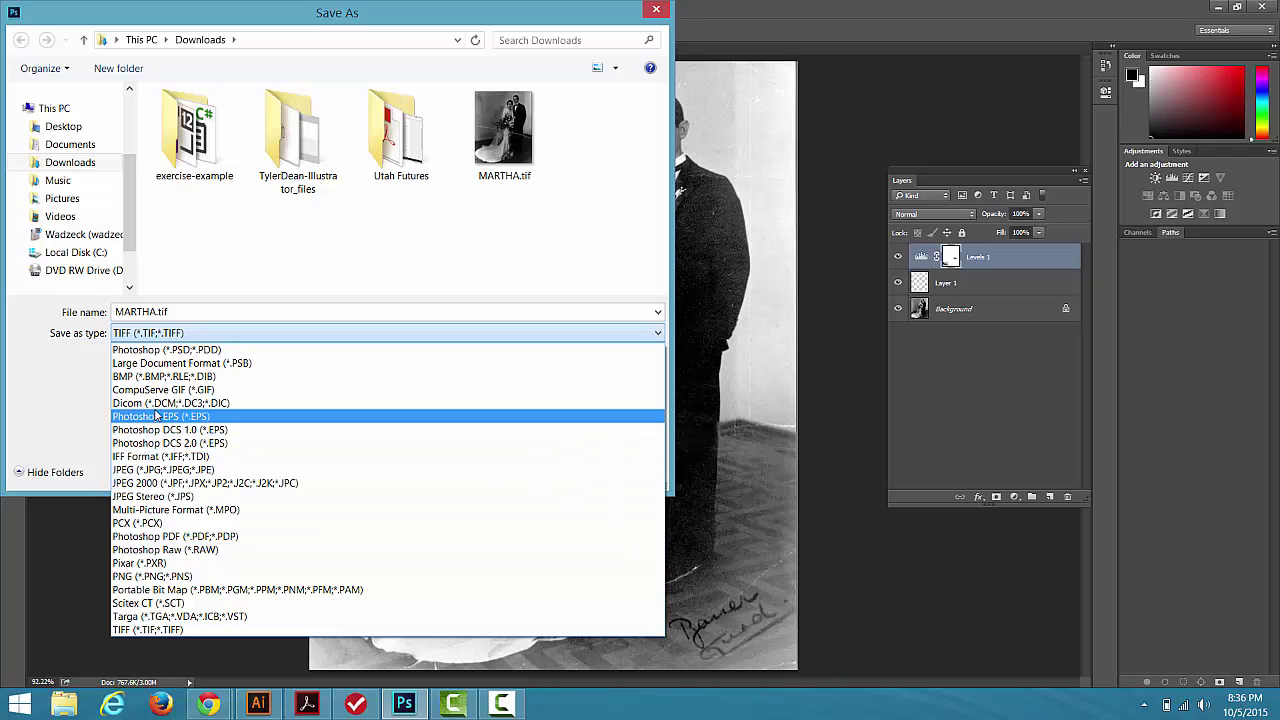
left_click(163, 350)
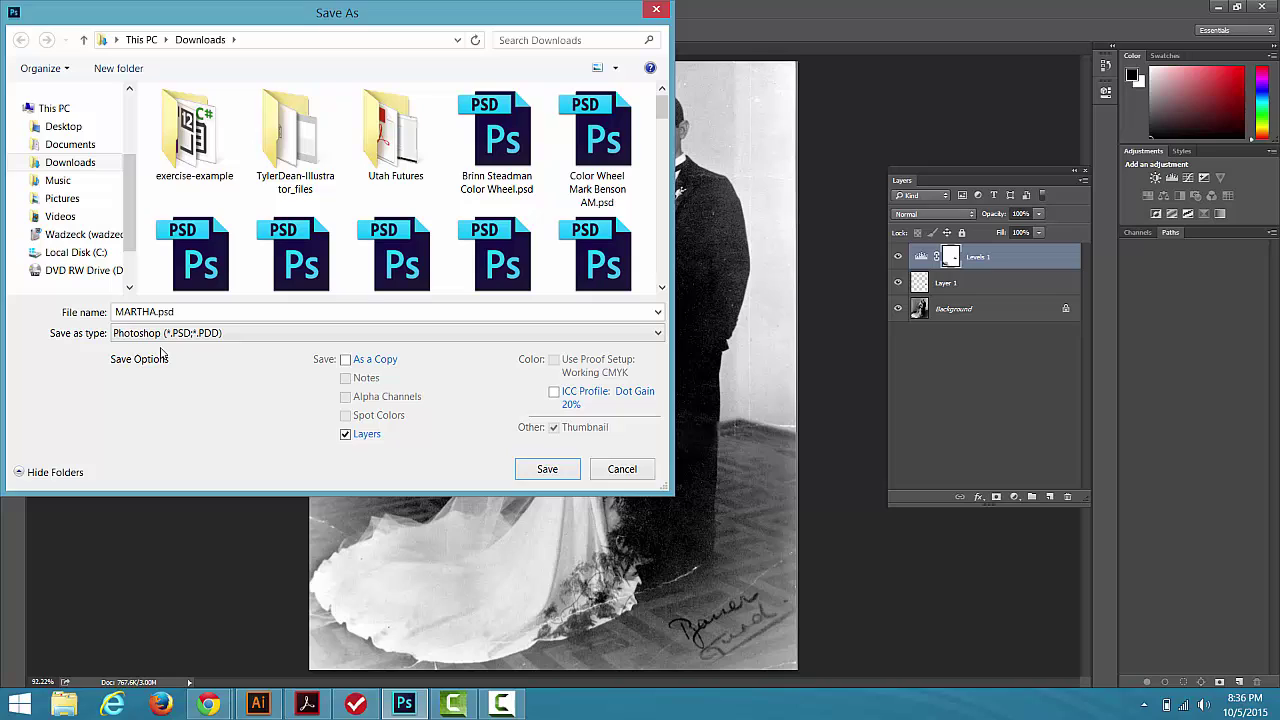
left_click(157, 312)
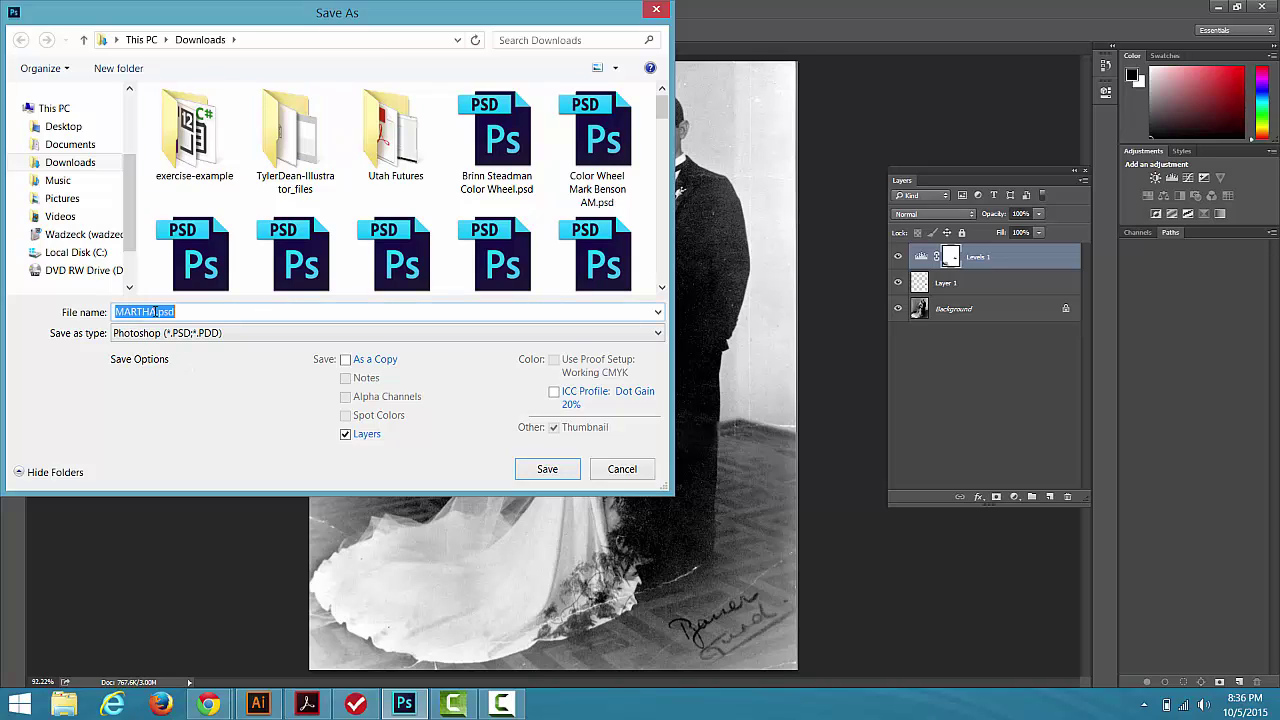
left_click(155, 312)
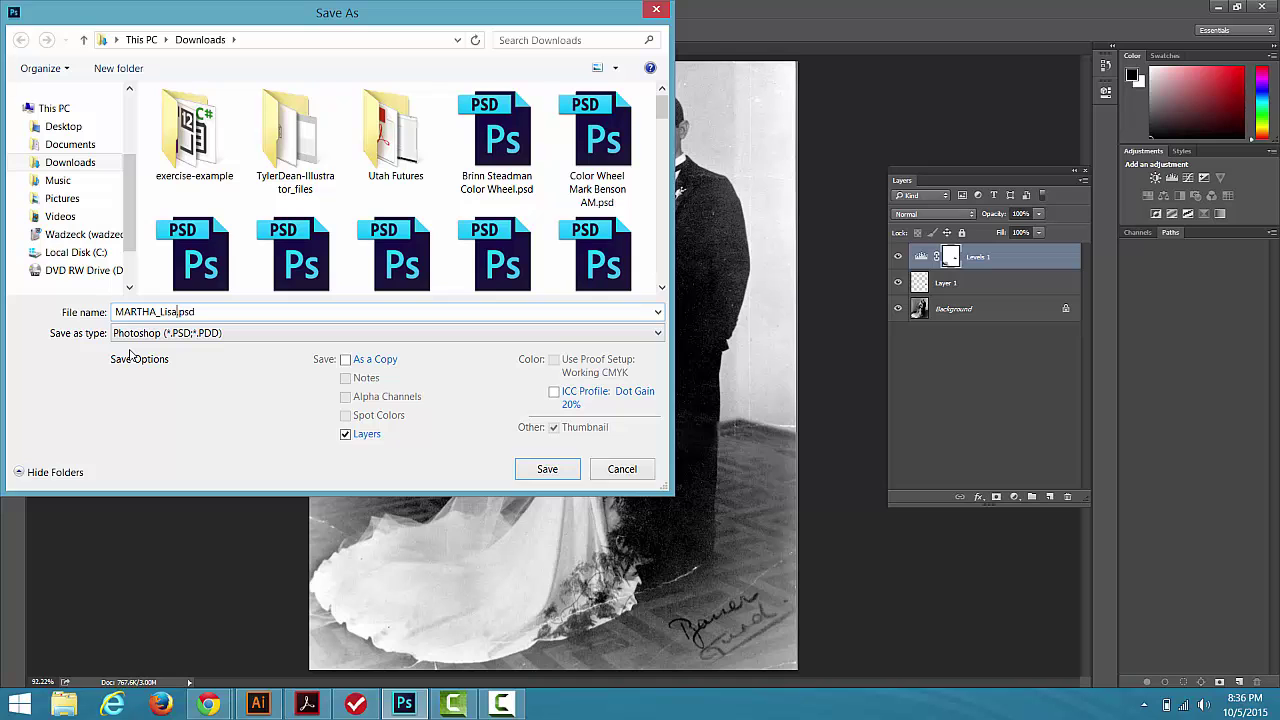
left_click(561, 473)
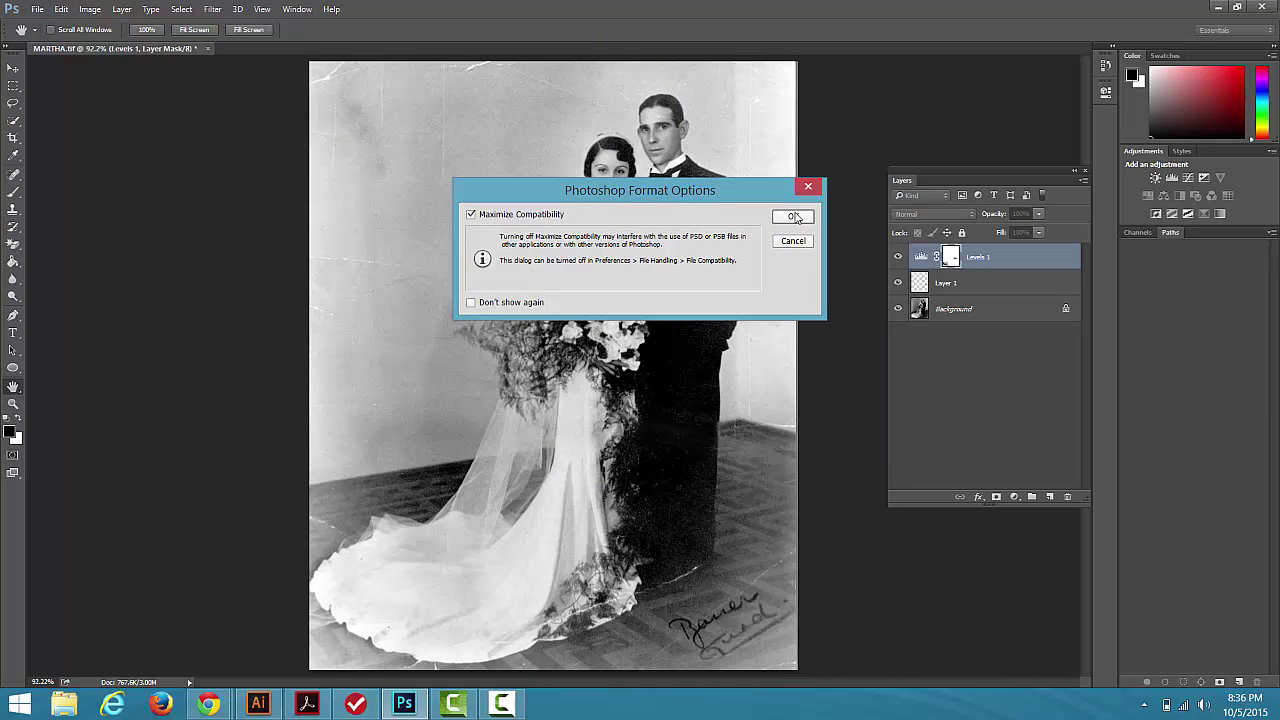